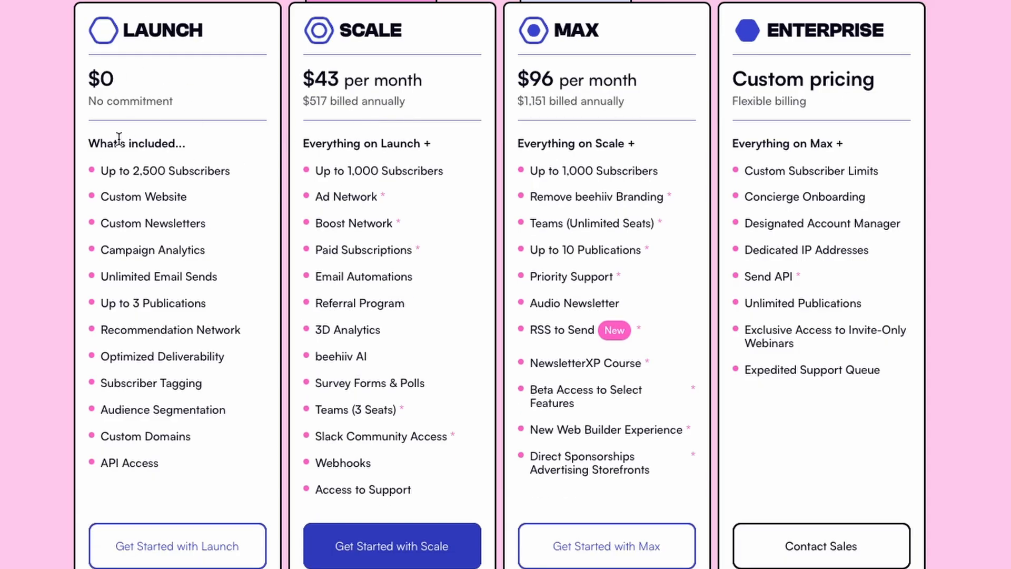
Compare the beehiiv pricing plans and get started with the free Launch plan
scroll(5, 172, down, 1)
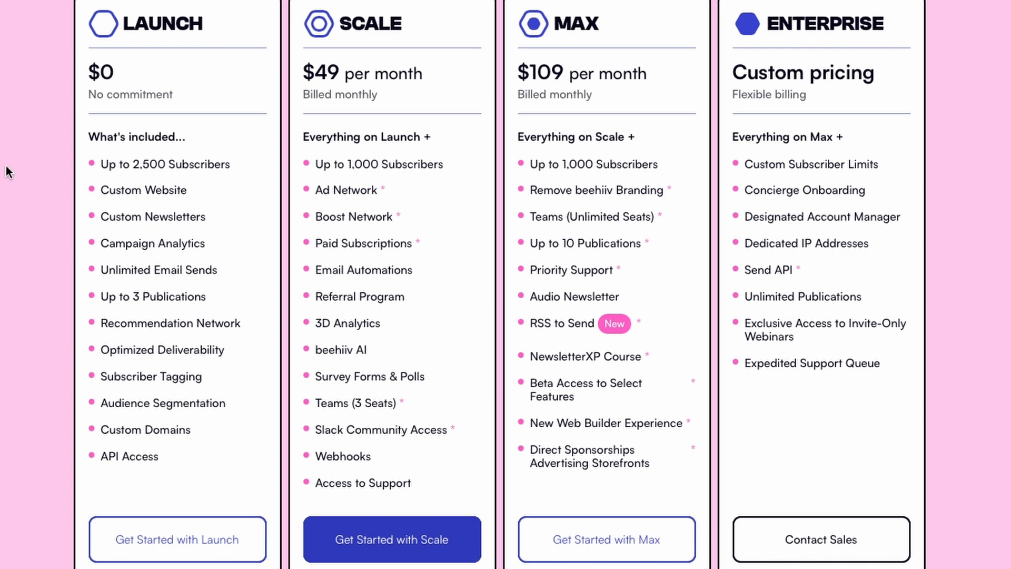
scroll(5, 168, down, 1)
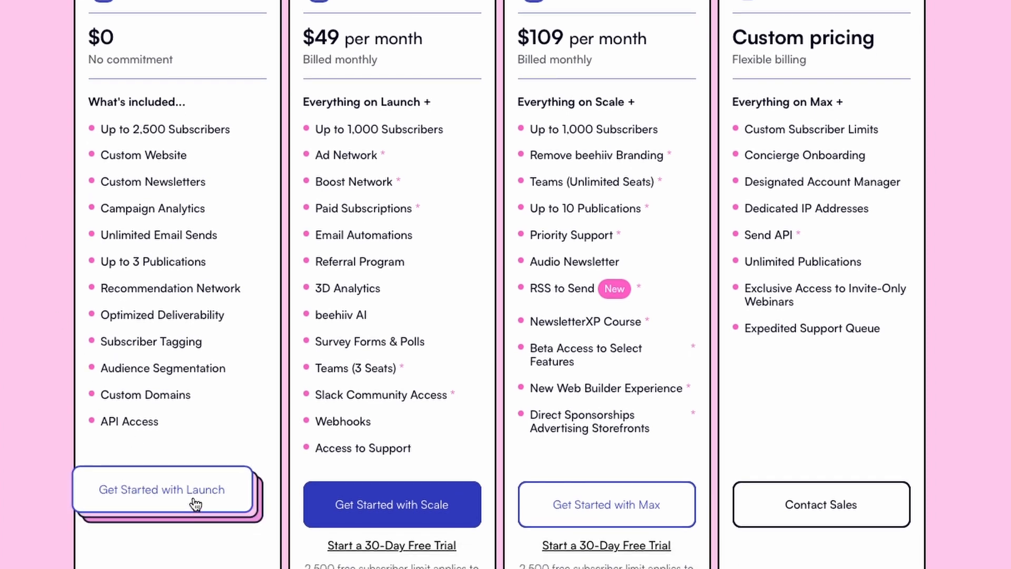
click(193, 501)
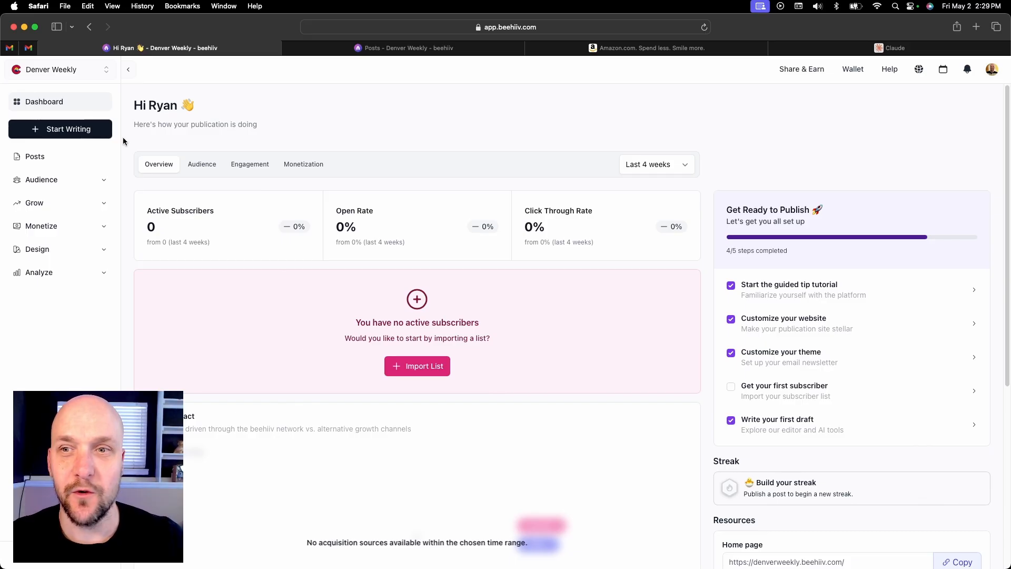
Start a new post from the default template and look through its placeholder headings and text
click(66, 134)
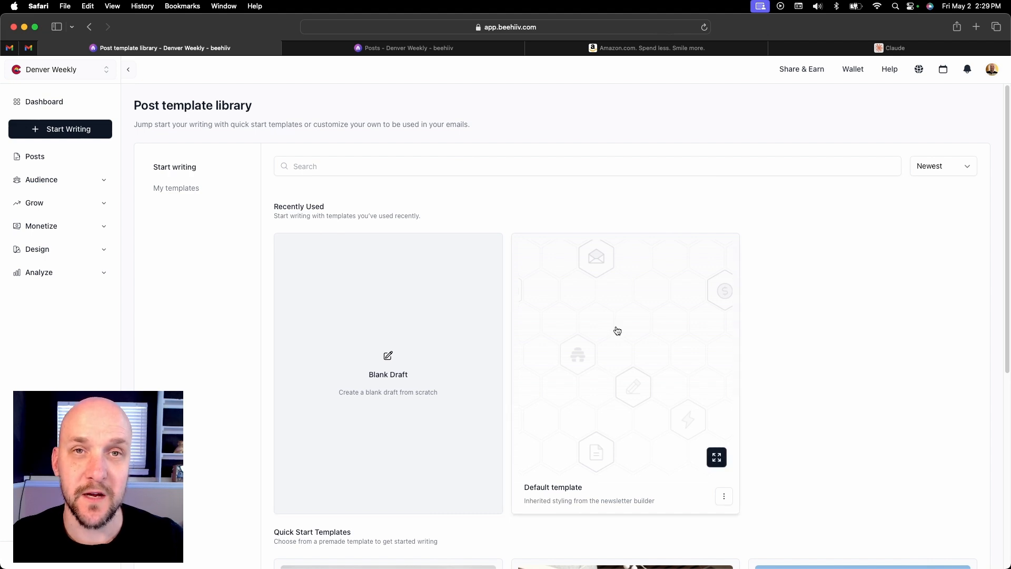
click(619, 330)
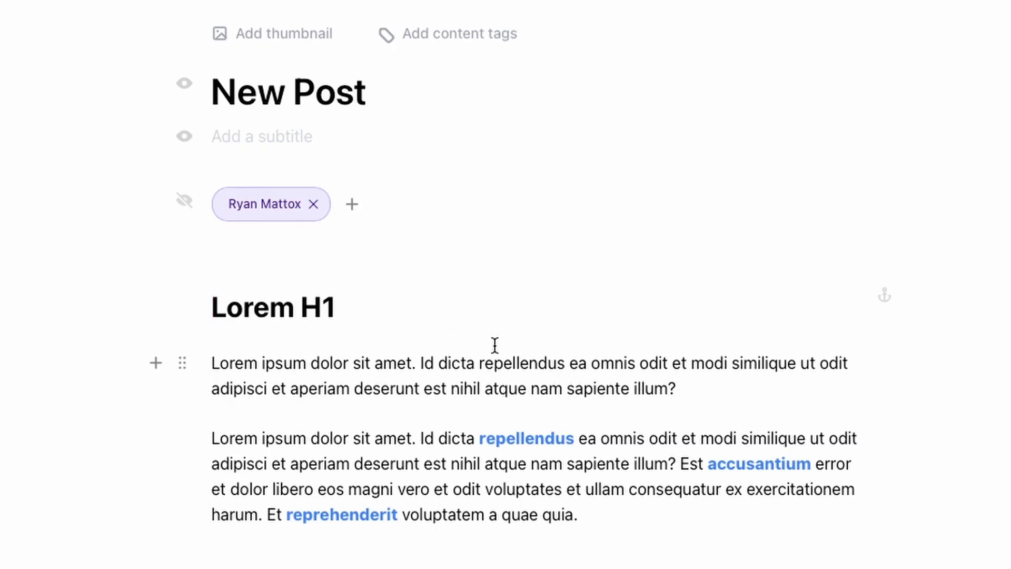
scroll(474, 422, down, 2)
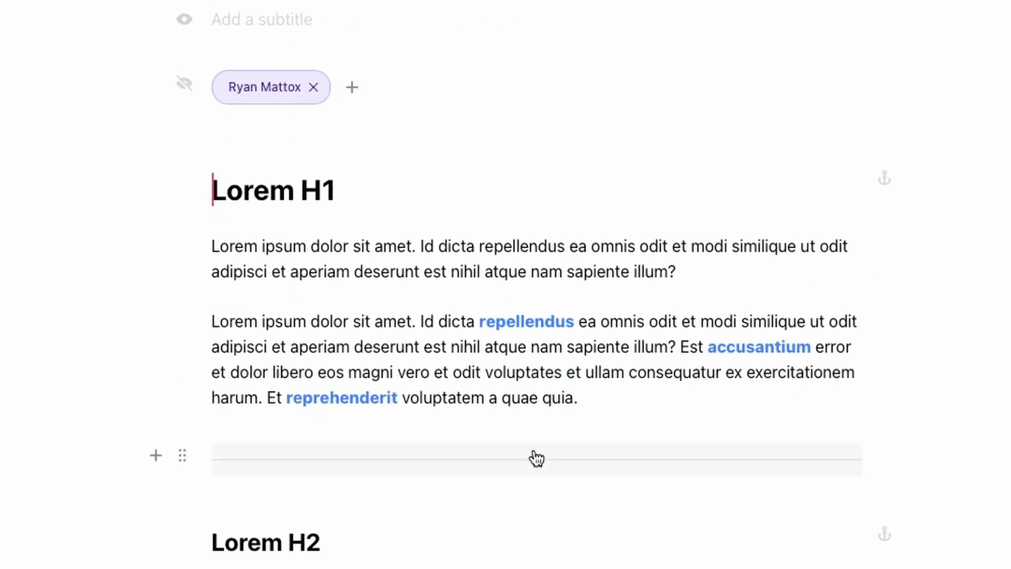
scroll(514, 528, down, 1)
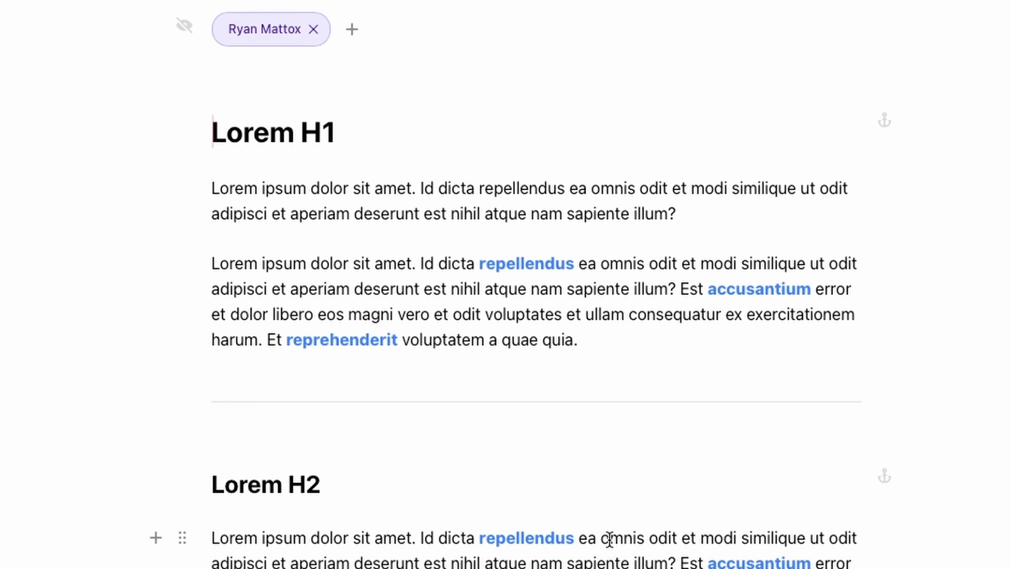
scroll(555, 452, up, 3)
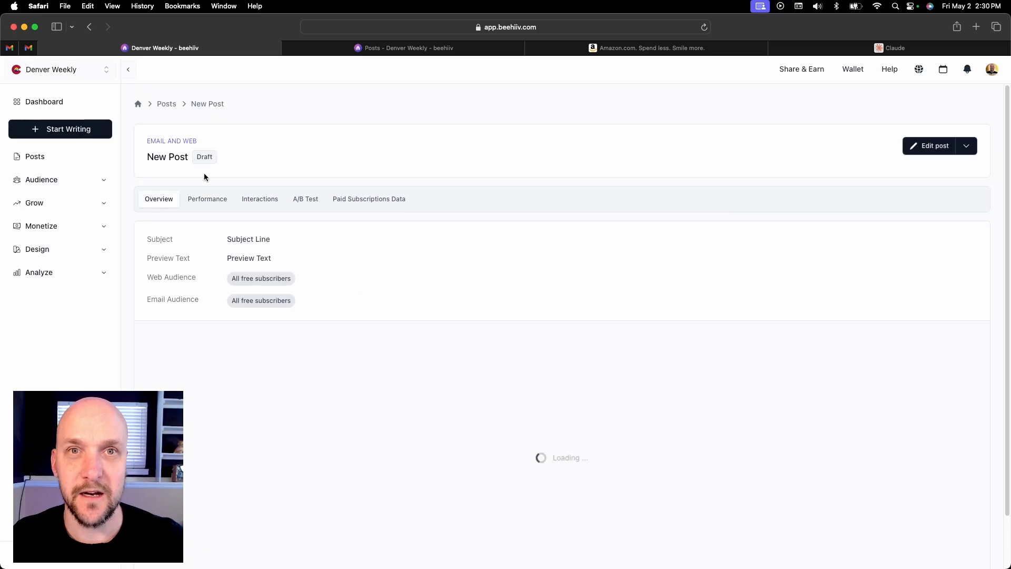
Create a new post from a blank draft and title it "Fishing 101: A Beginners Guide to Fishing Gear"
click(79, 129)
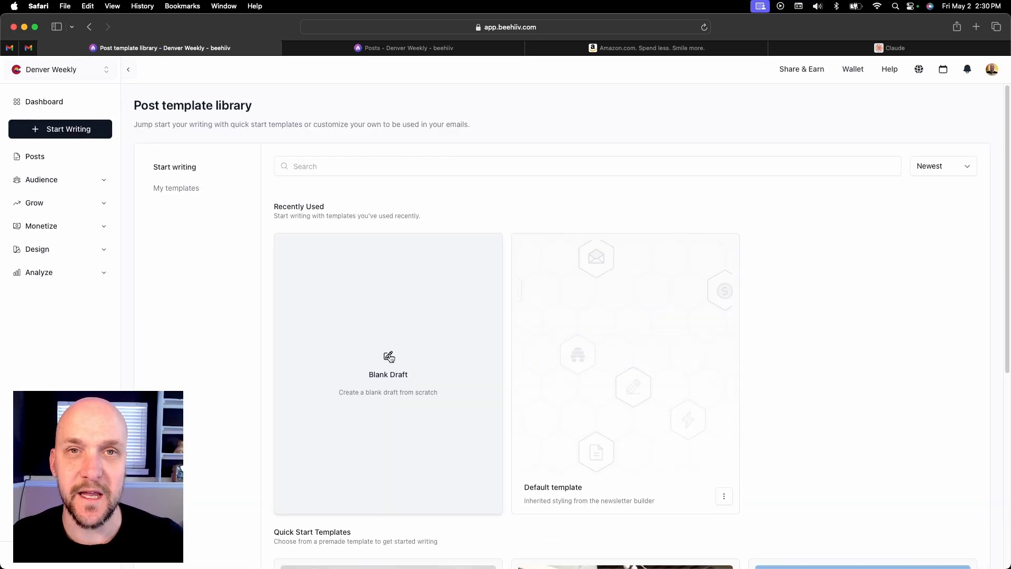
click(400, 344)
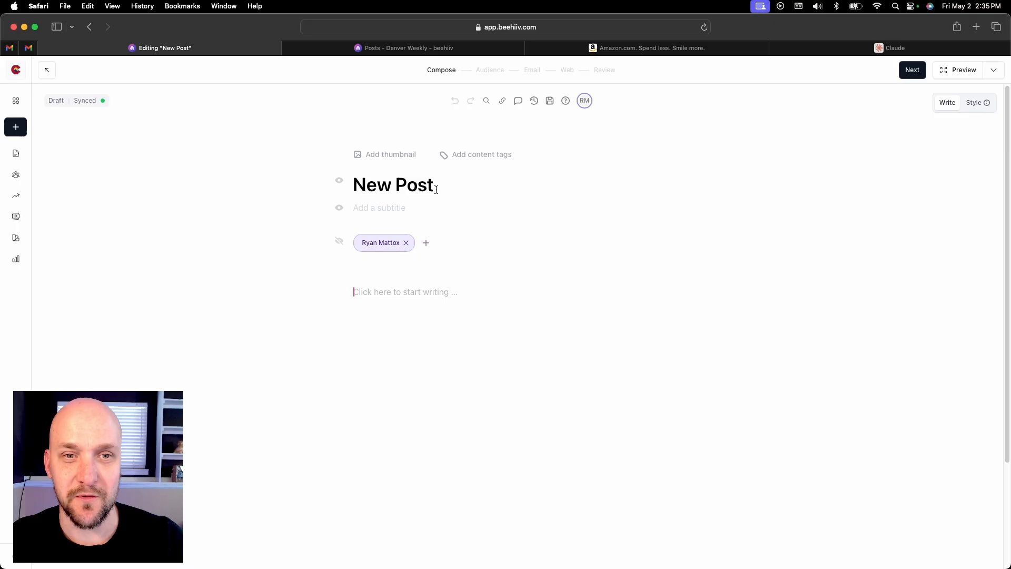
triple_click(398, 188)
text(Fi)
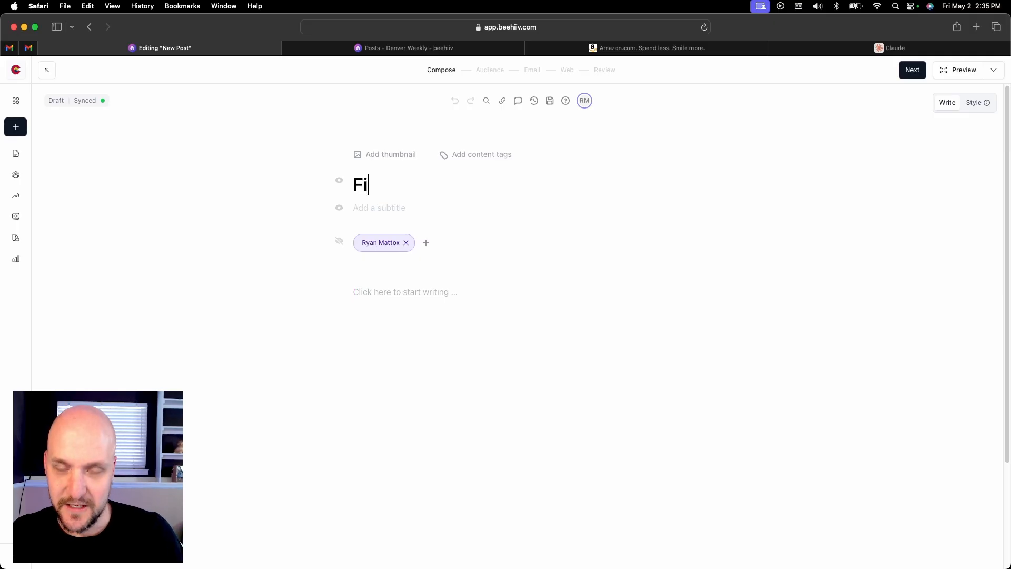
text(shing 101)
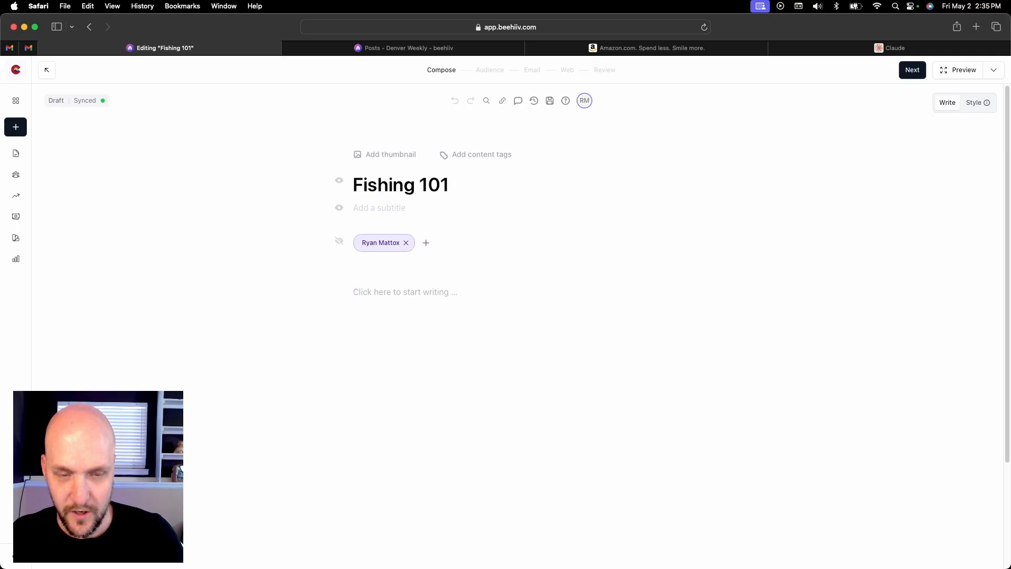
text(: A Begin)
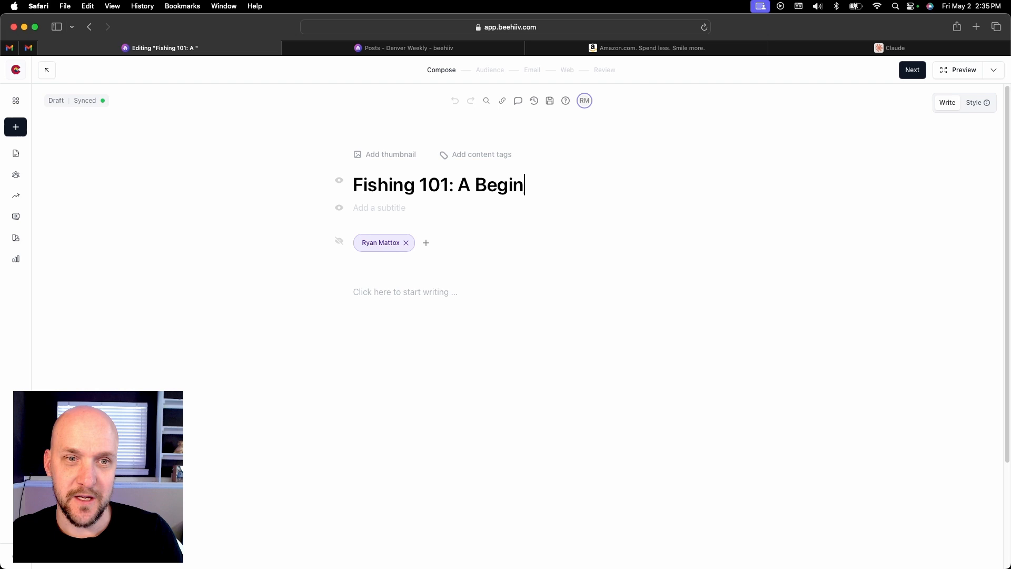
text(ners Guide to F)
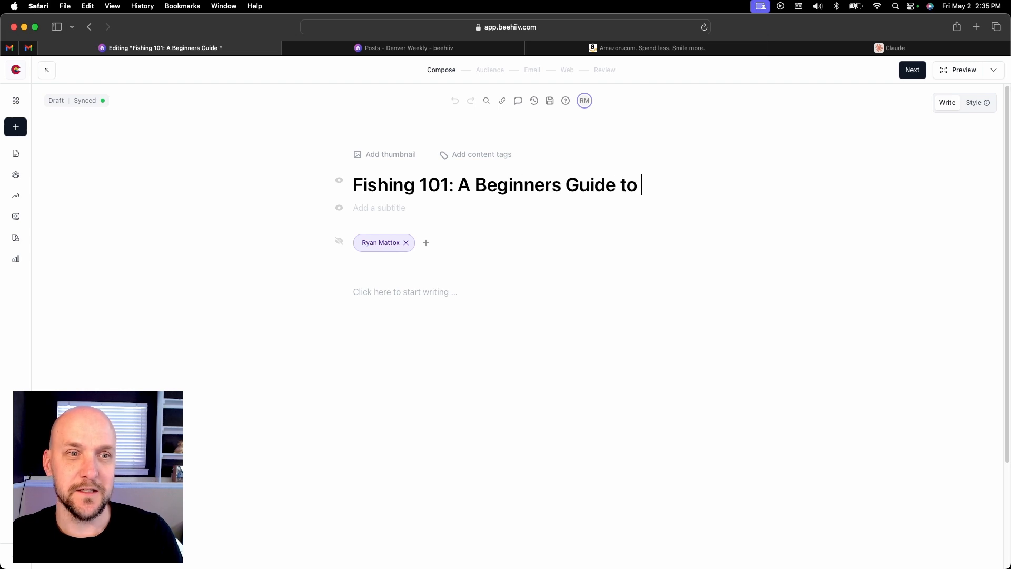
text(ishing Gear)
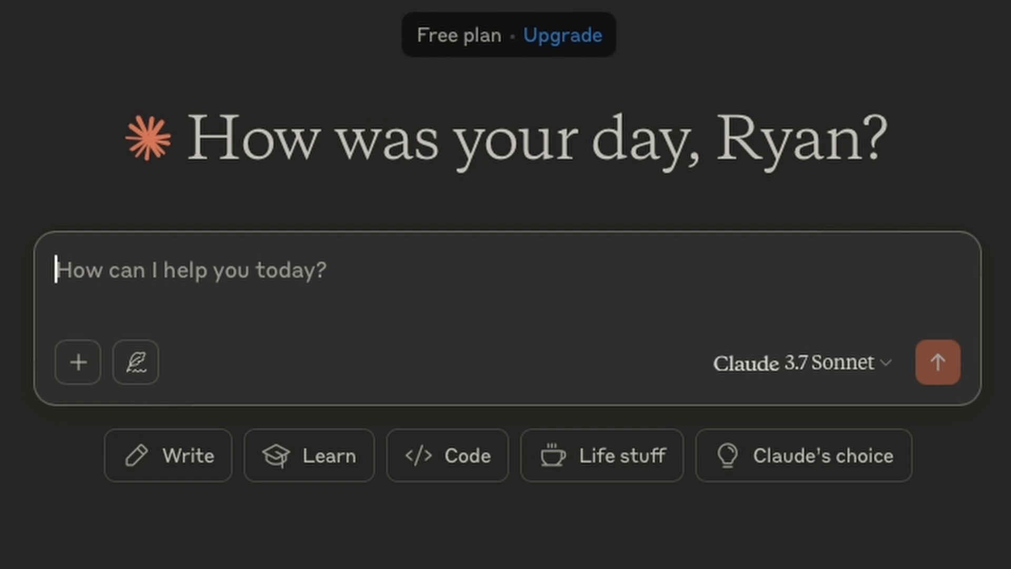
In Claude, write the prompt "write me an outline for a newsletter post that details the top 10 best fishing gear for beginners"
text(write me an ou)
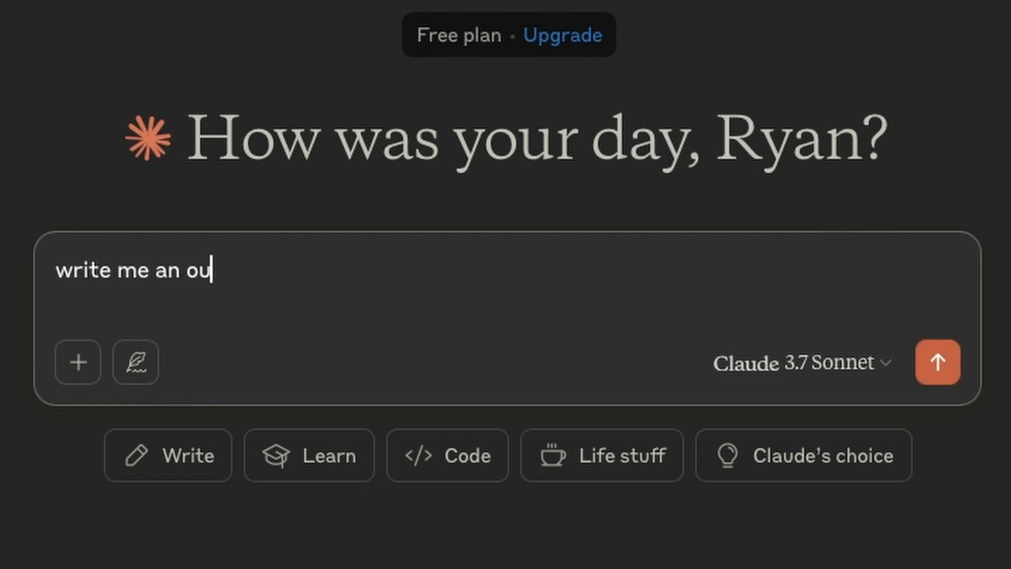
text(tline for a newsletter )
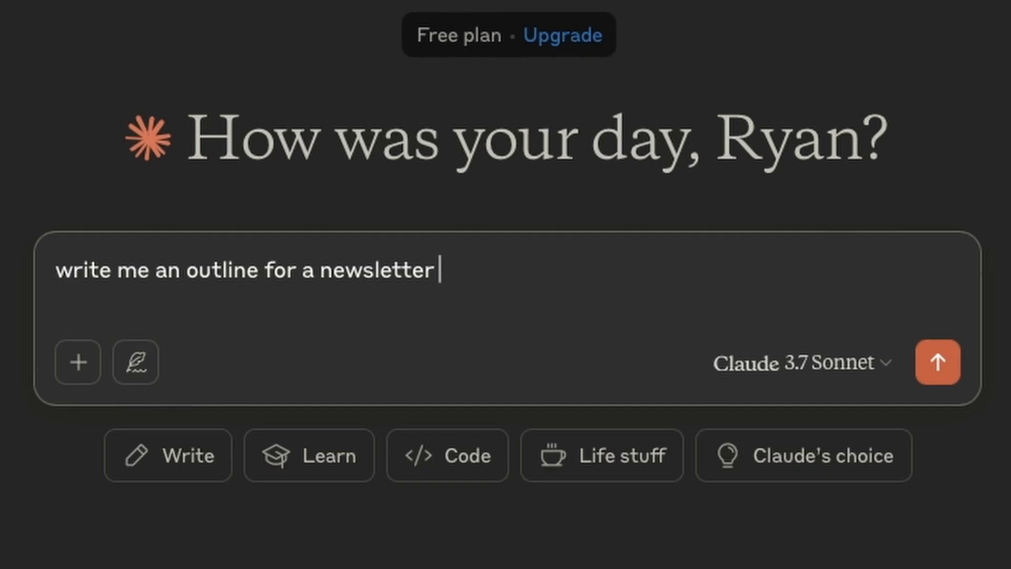
text(post th)
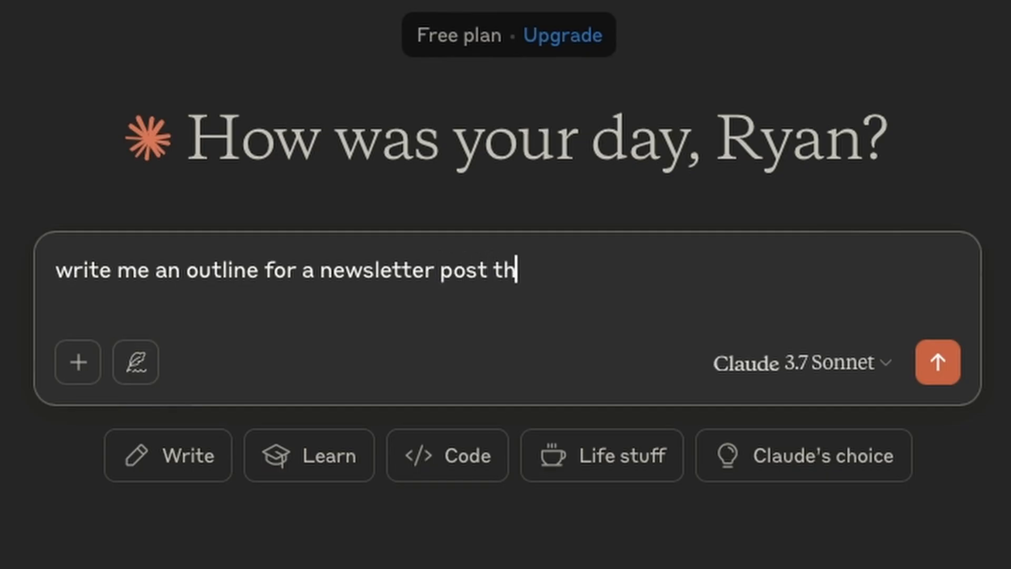
text(at details the )
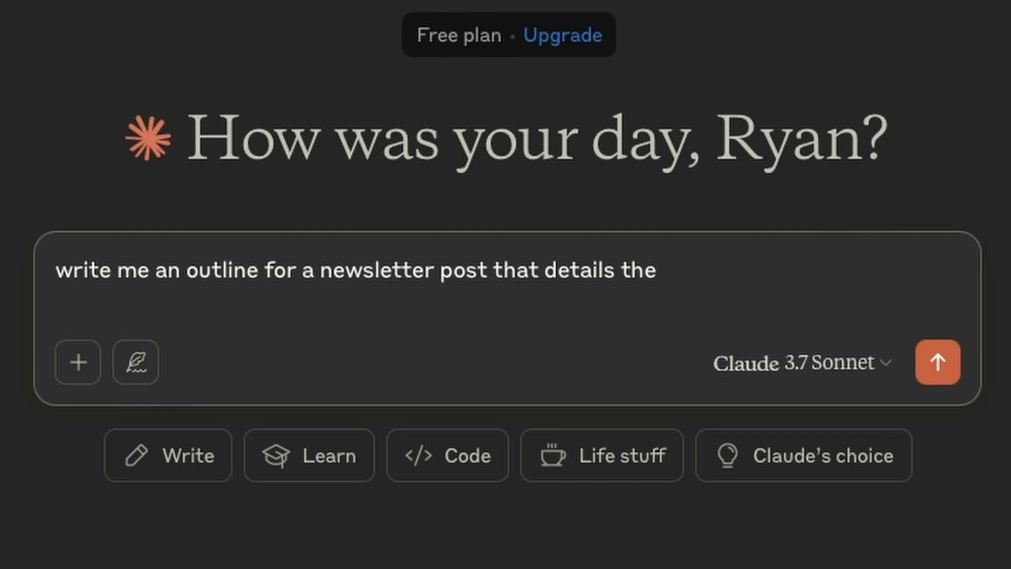
text(top 10 beset)
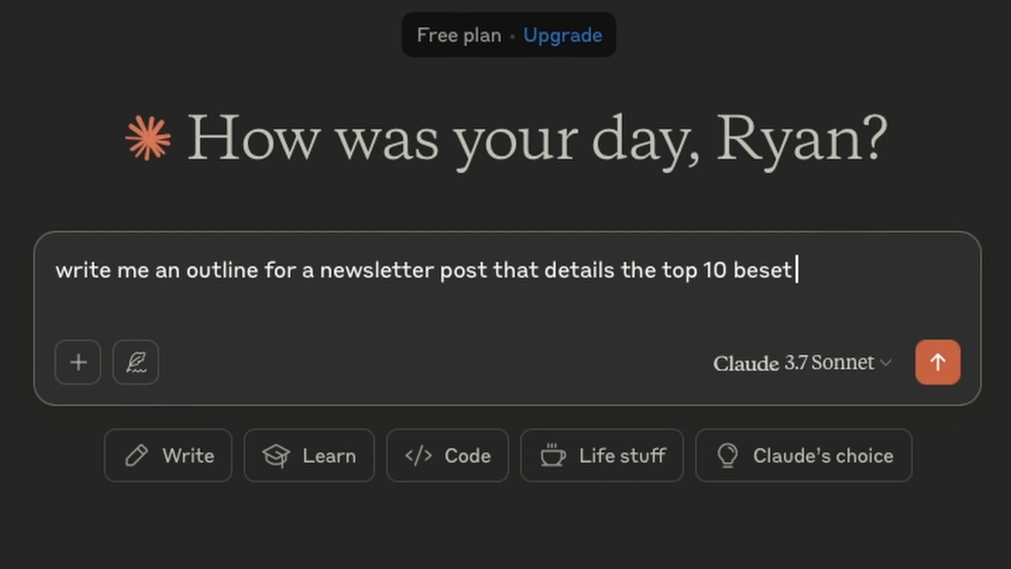
key(BackSpace)
key(BackSpace)
text(t fishing gear fo)
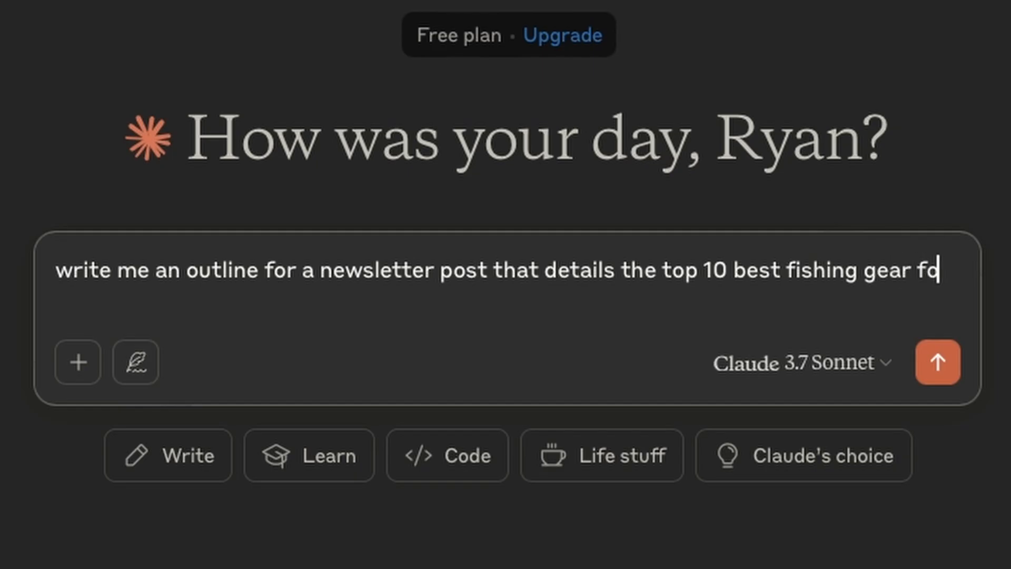
text(r beginnerrs)
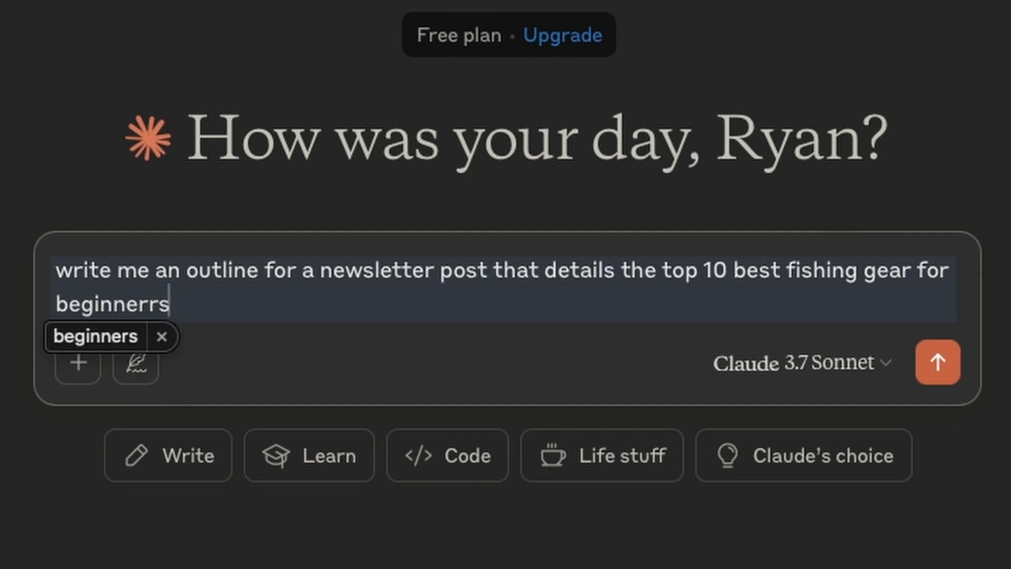
key(BackSpace)
key(BackSpace)
text(s,)
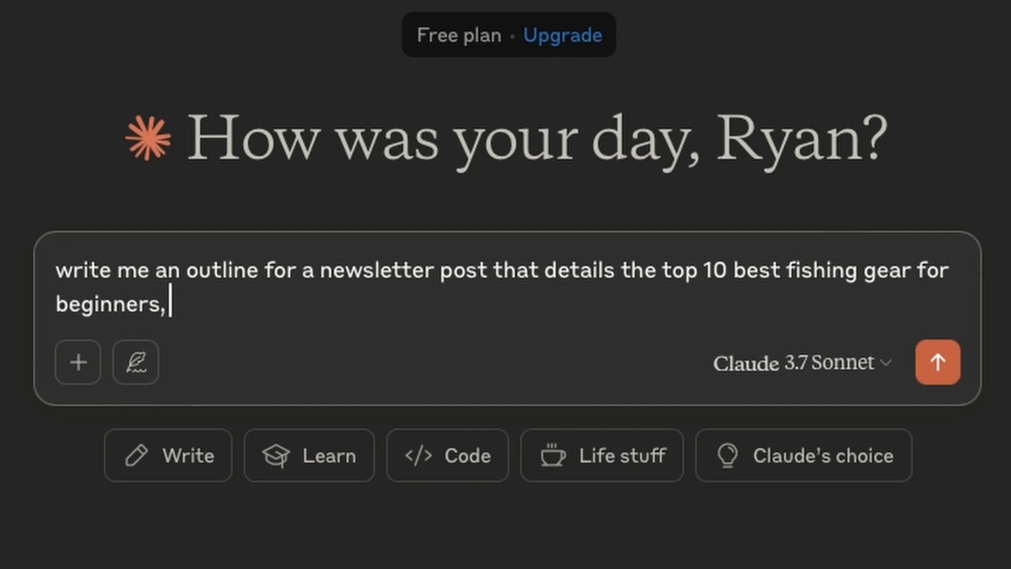
Extend the prompt with ". make this outline informative, engaging and easy to understand" and submit it
key(BackSpace)
text(m)
key(BackSpace)
text(. make this outl)
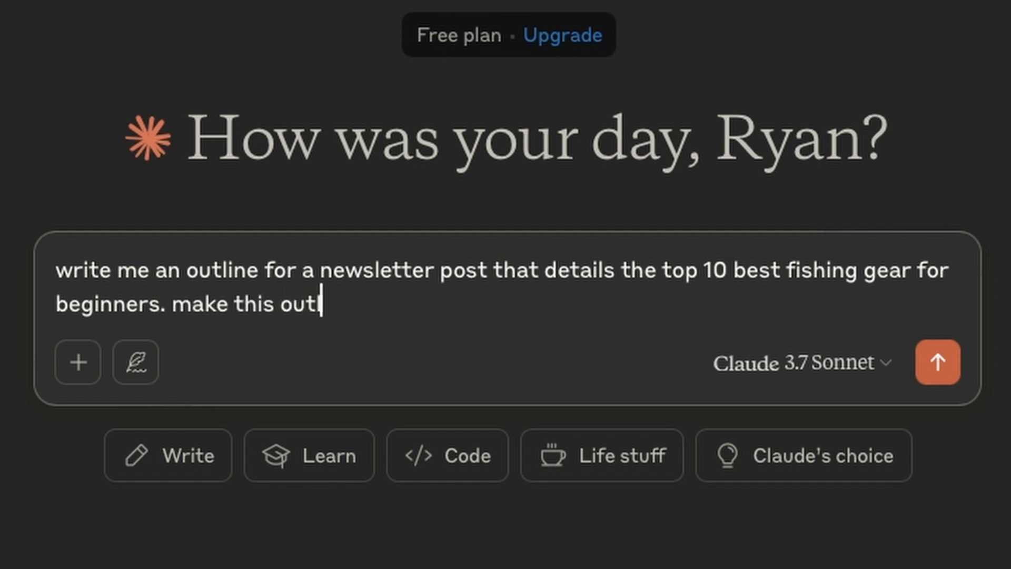
text(ine informativ)
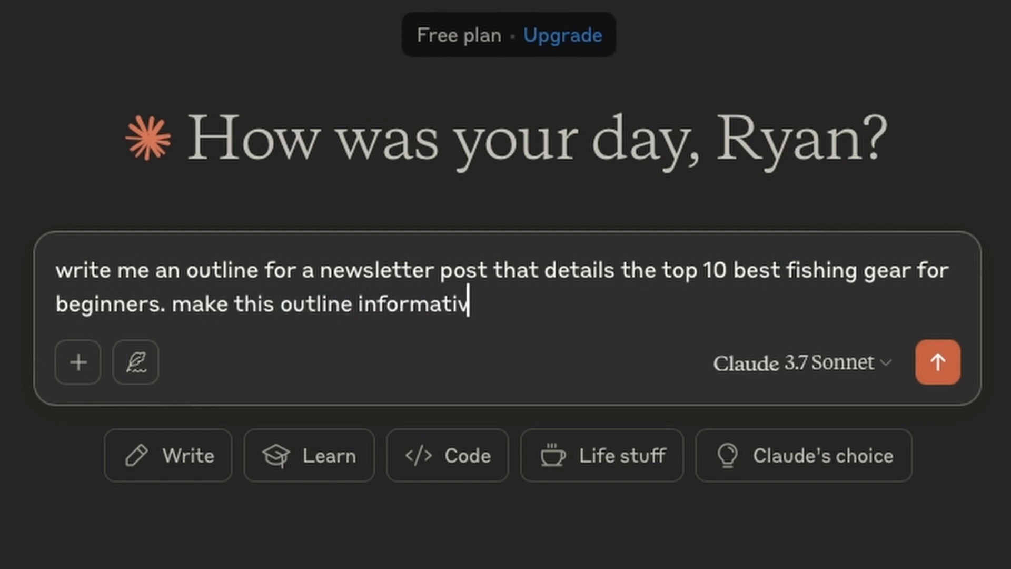
text(e, engaging and)
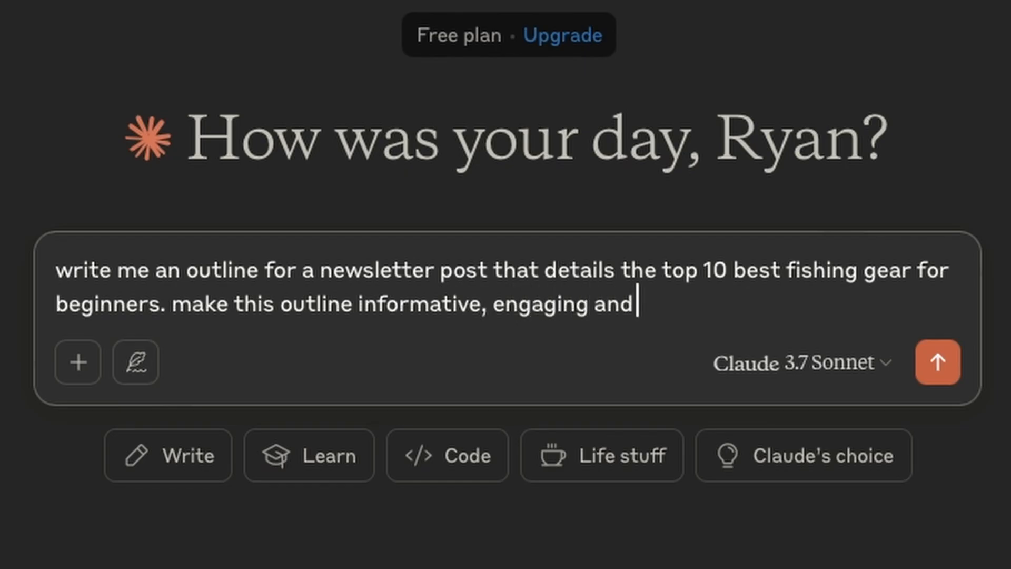
text( easy to understand)
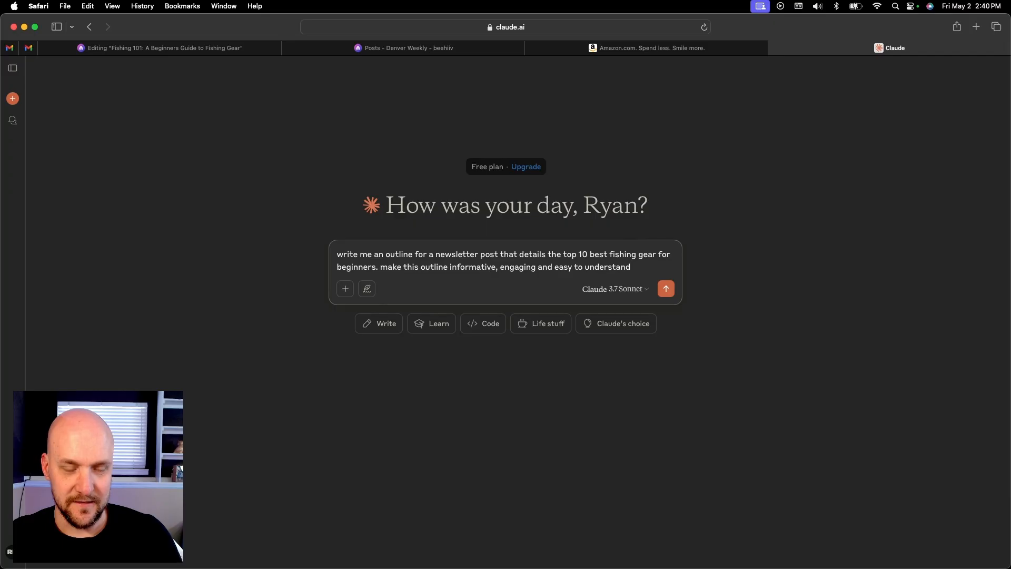
key(Return)
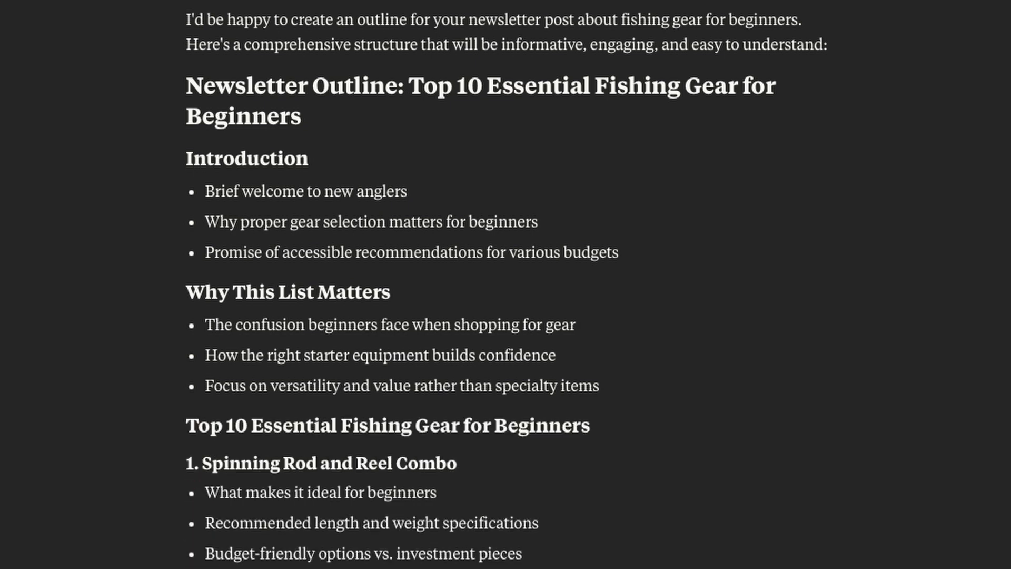
Read through Claude's outline and paste it into the empty body of the fishing gear post in beehiiv
scroll(70, 385, down, 13)
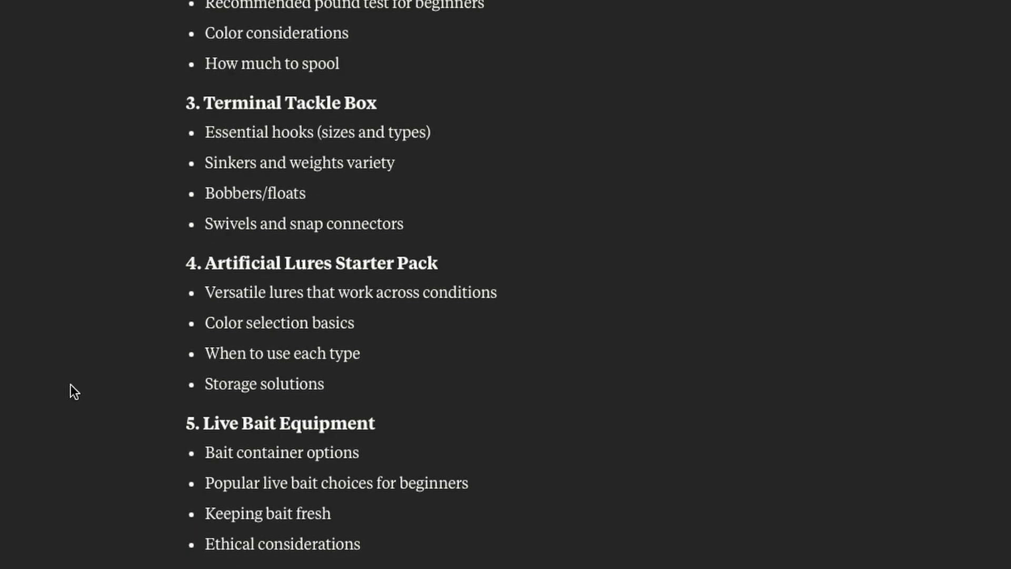
scroll(71, 388, down, 5)
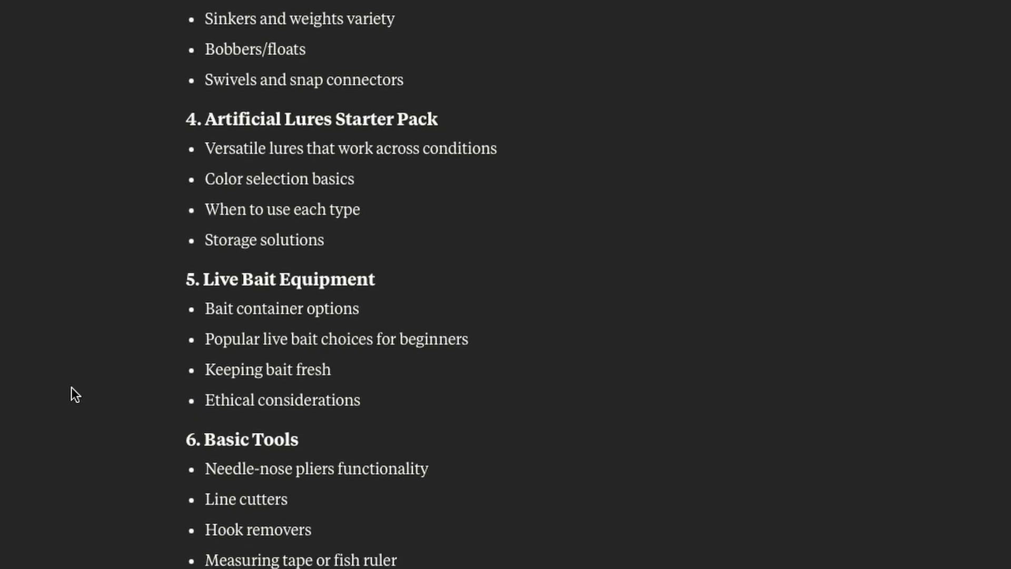
scroll(74, 396, down, 5)
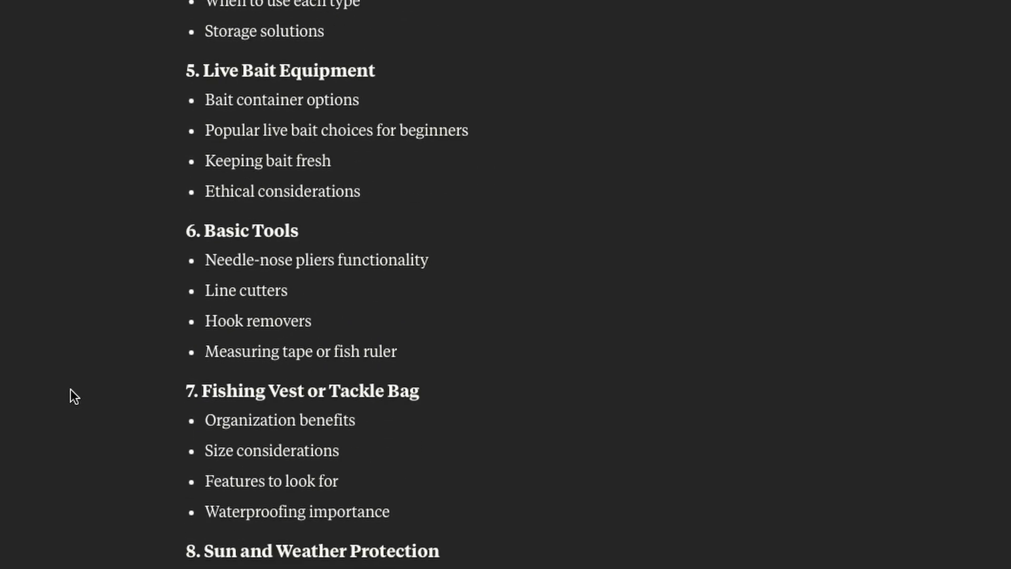
scroll(71, 390, down, 3)
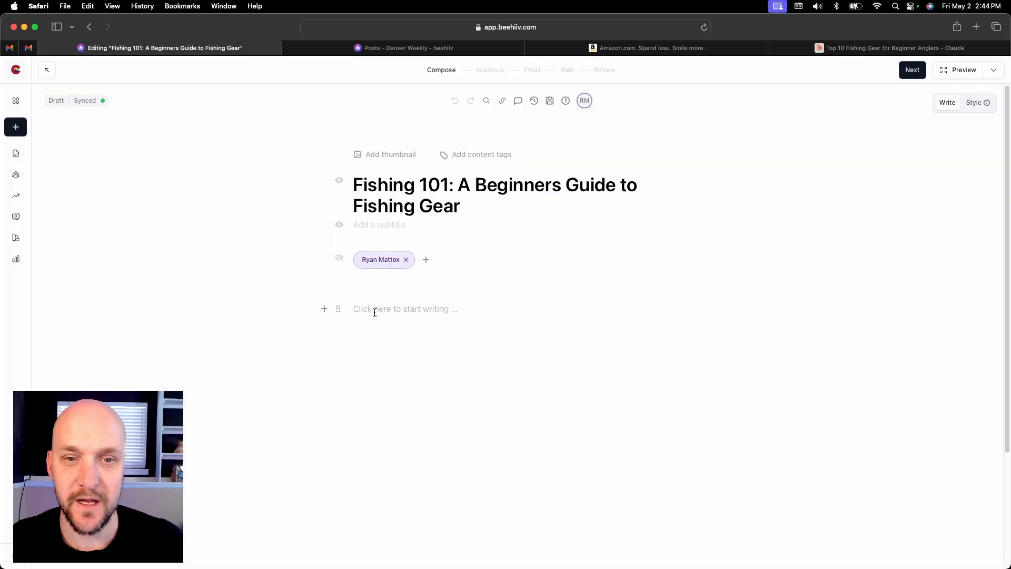
click(375, 310)
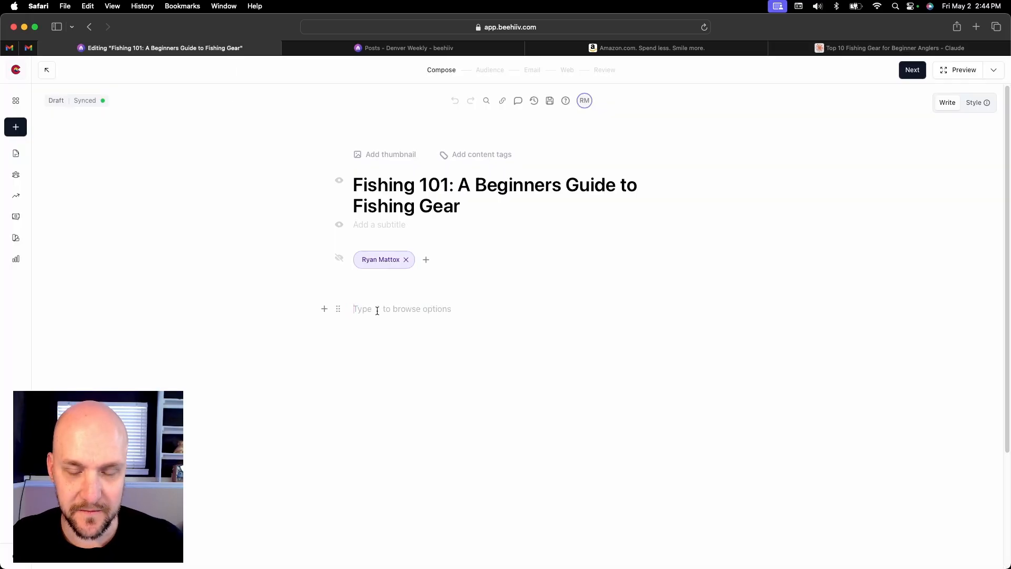
key(super+v)
scroll(556, 233, up, 3)
scroll(556, 233, up, 15)
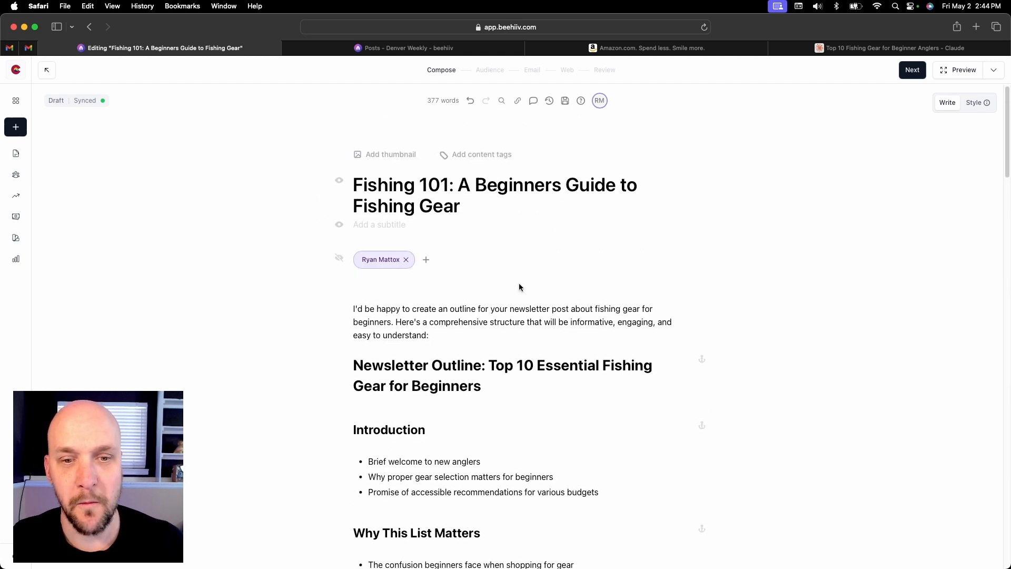
scroll(520, 287, down, 5)
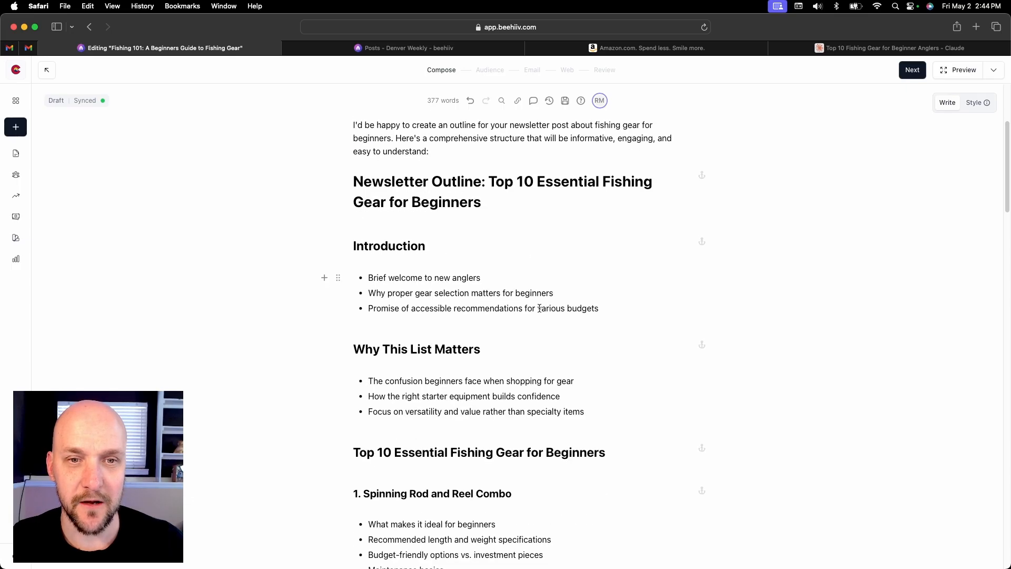
Switch to the Claude chat and write the prompt "please write me 3-4 sentences as an introduction to welcome new anglers"
scroll(539, 308, down, 1)
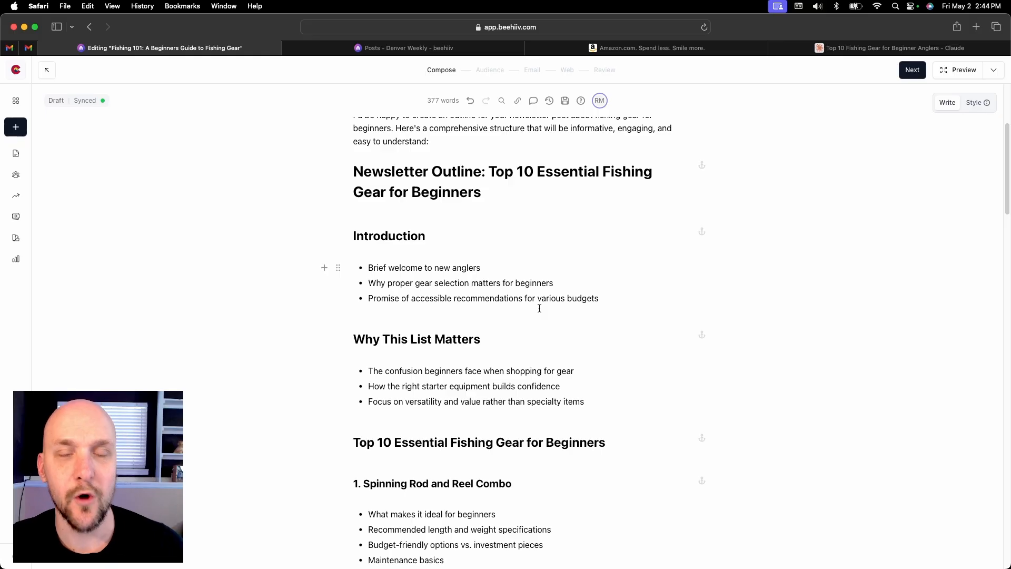
scroll(540, 308, down, 2)
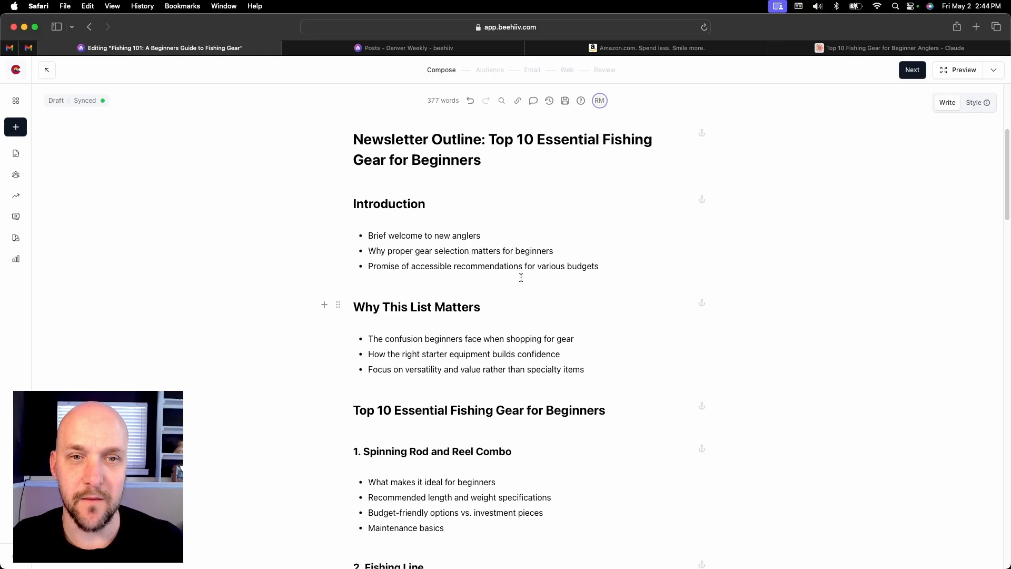
key(ctrl+shift+Tab)
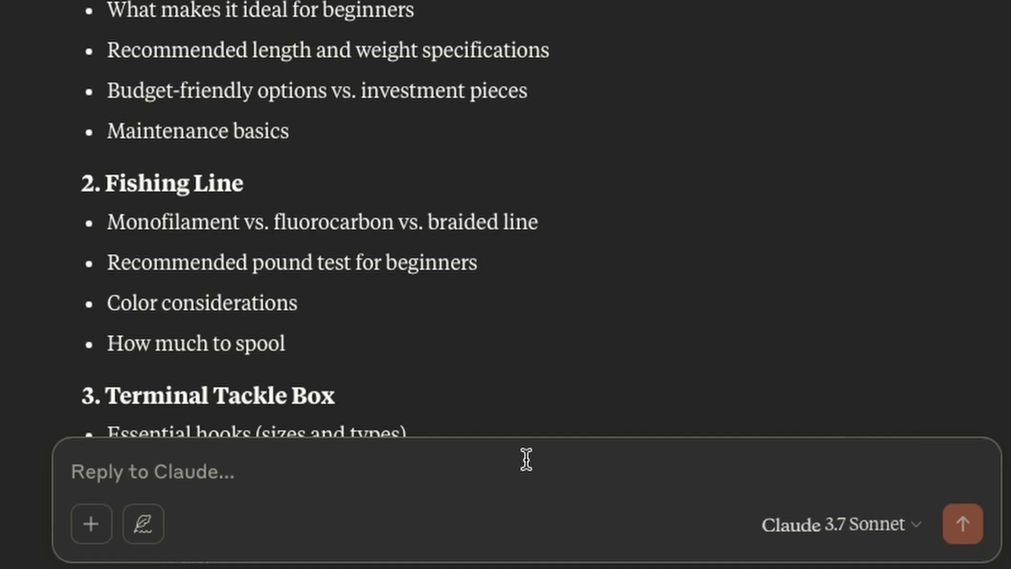
text(please write me)
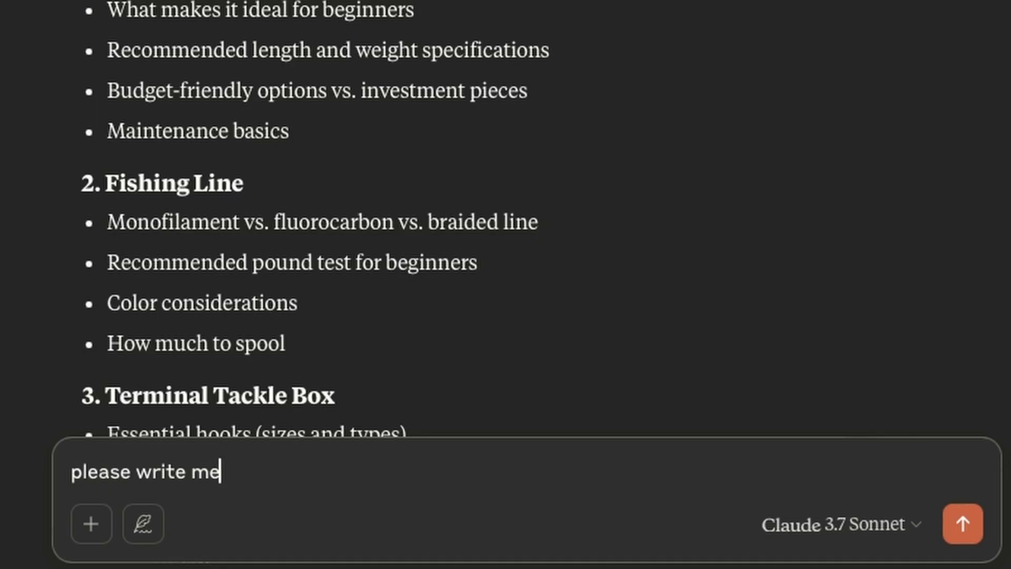
text( 3-4 senten)
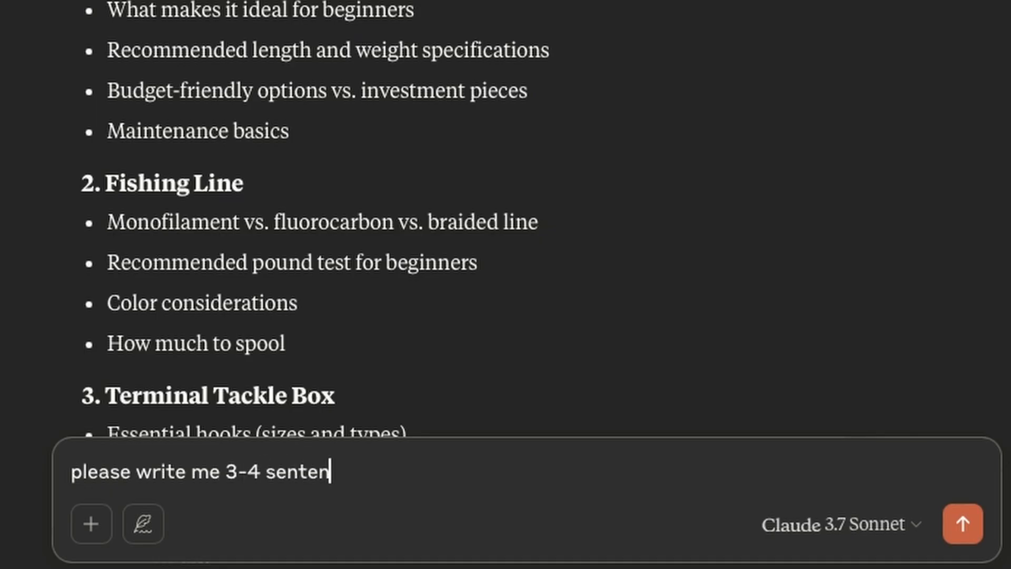
text(ces as an introduction)
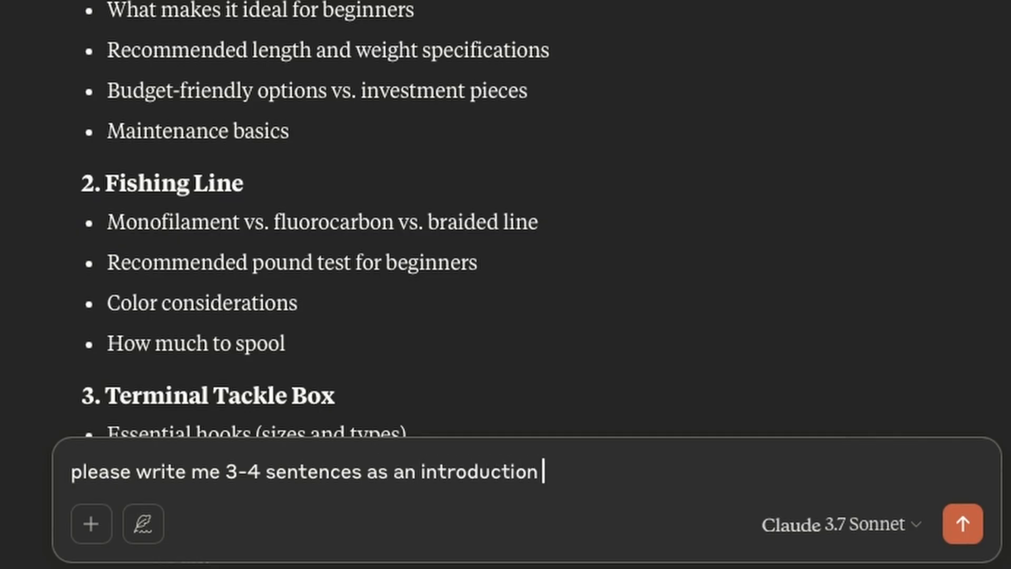
text( for welcome)
key(BackSpace)
key(BackSpace)
key(BackSpace)
key(BackSpace)
key(BackSpace)
key(BackSpace)
key(BackSpace)
key(BackSpace)
key(BackSpace)
key(BackSpace)
key(BackSpace)
key(BackSpace)
key(BackSpace)
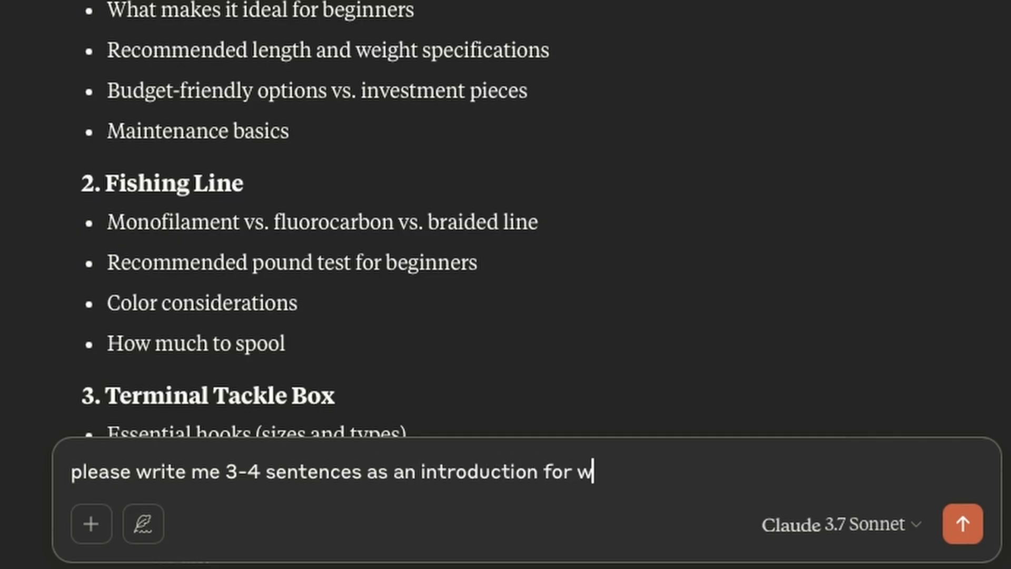
text(to com)
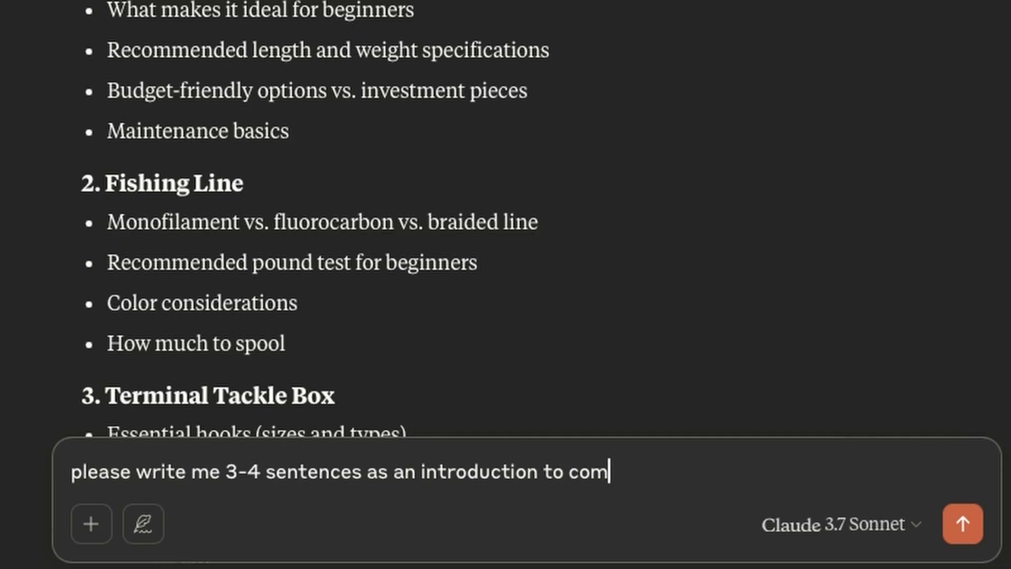
key(BackSpace)
key(BackSpace)
key(BackSpace)
text(welcome new )
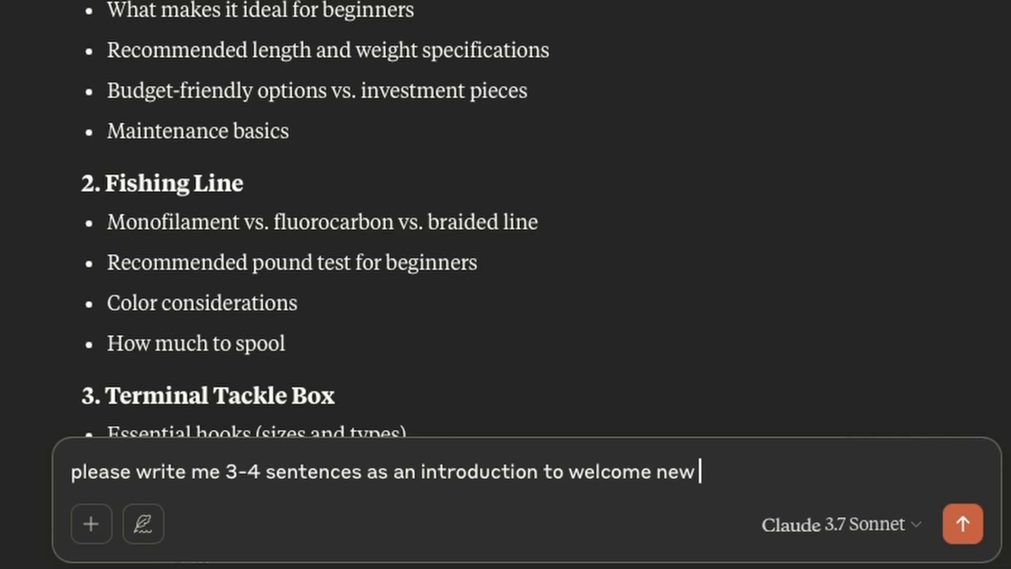
text(anglers)
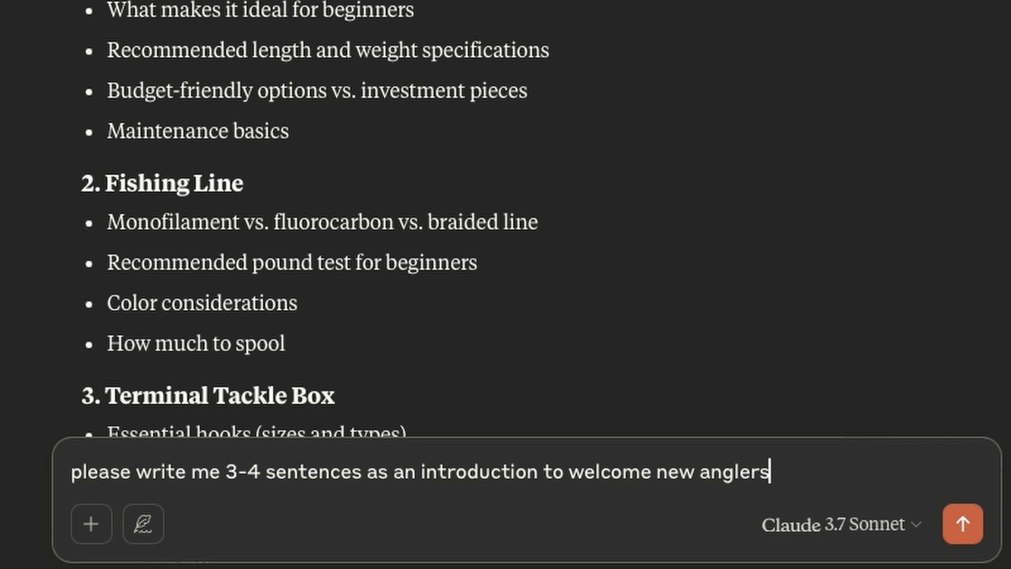
Extend the prompt with "and why choosing the proper gear is important for beginners" and submit it
text(and why)
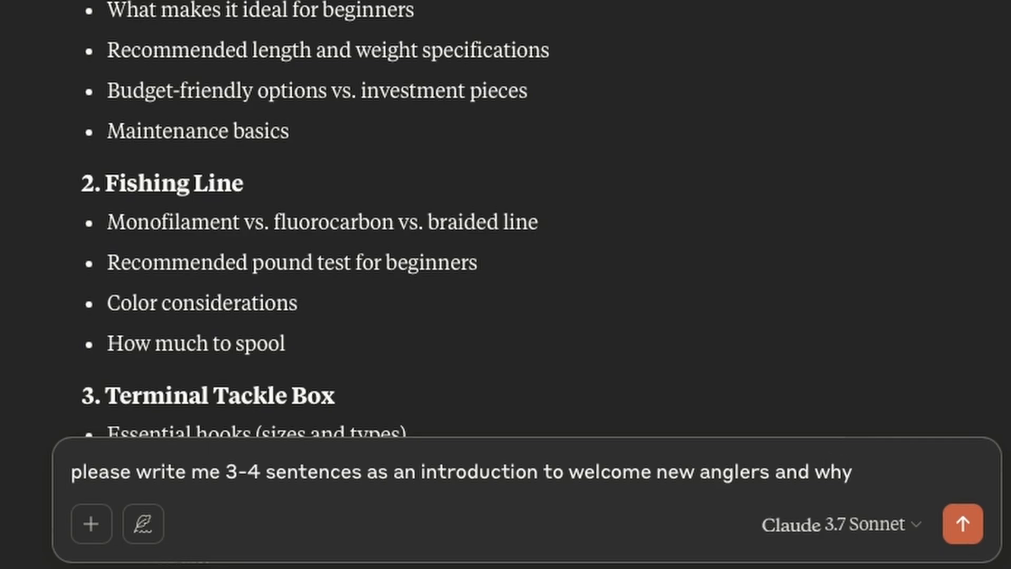
text( choosing the proo)
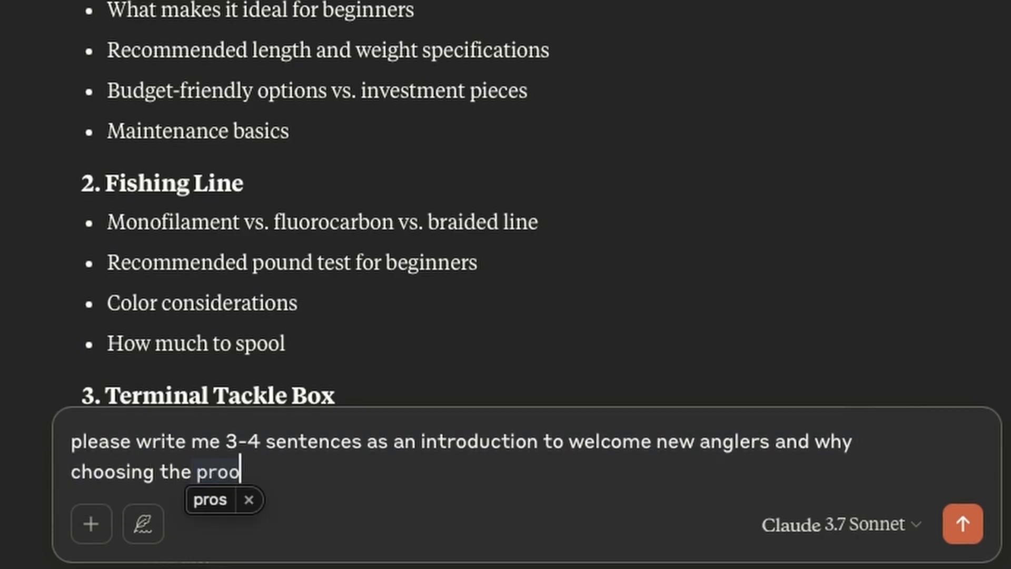
key(BackSpace)
text(per h)
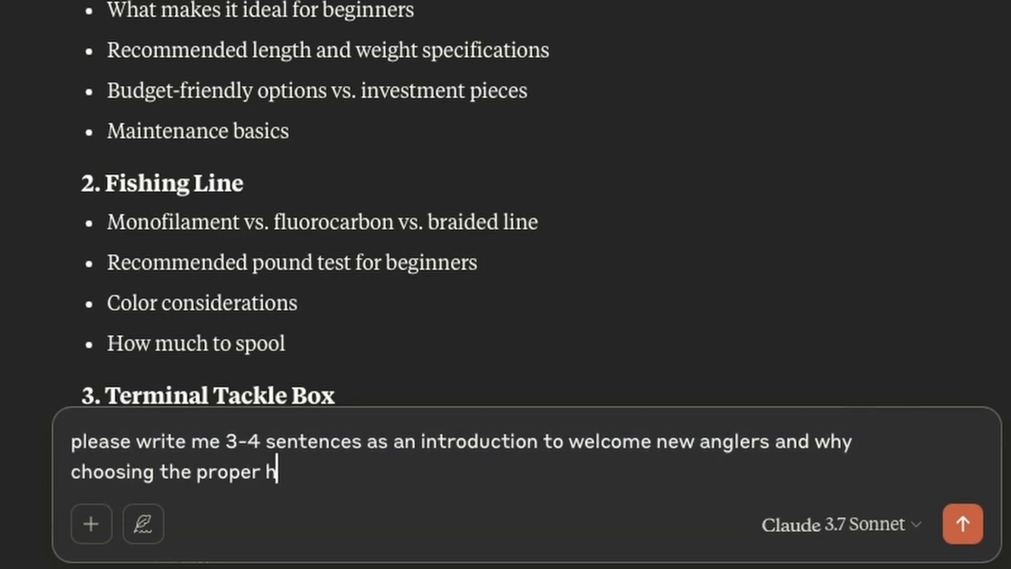
key(BackSpace)
text(gear is impo)
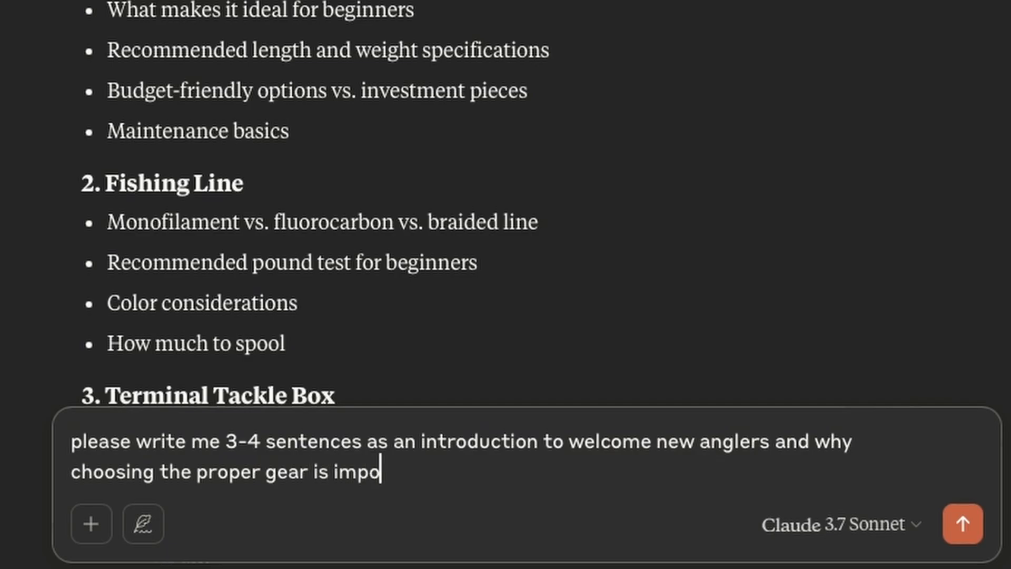
text(rtant for beginners)
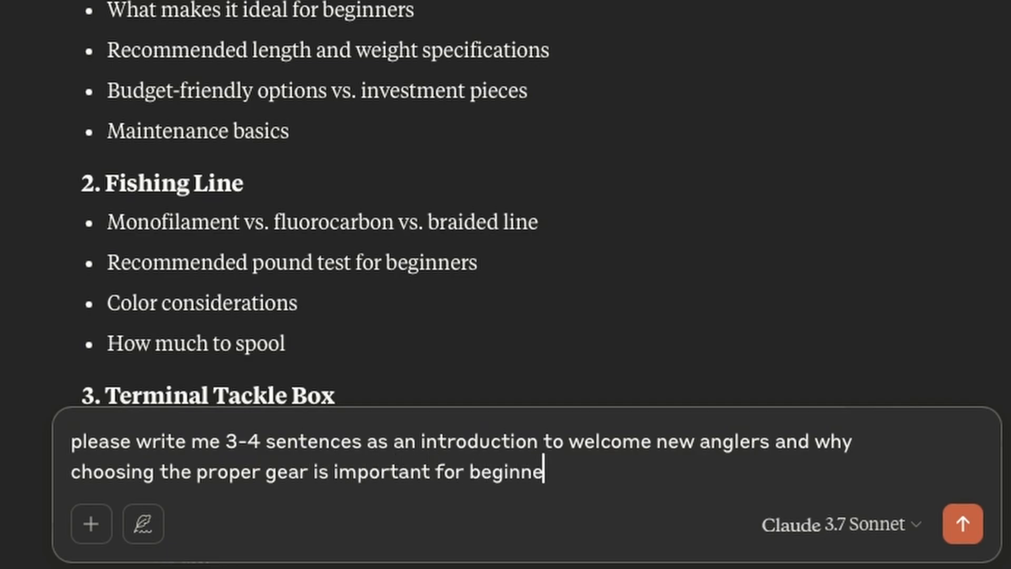
key(Return)
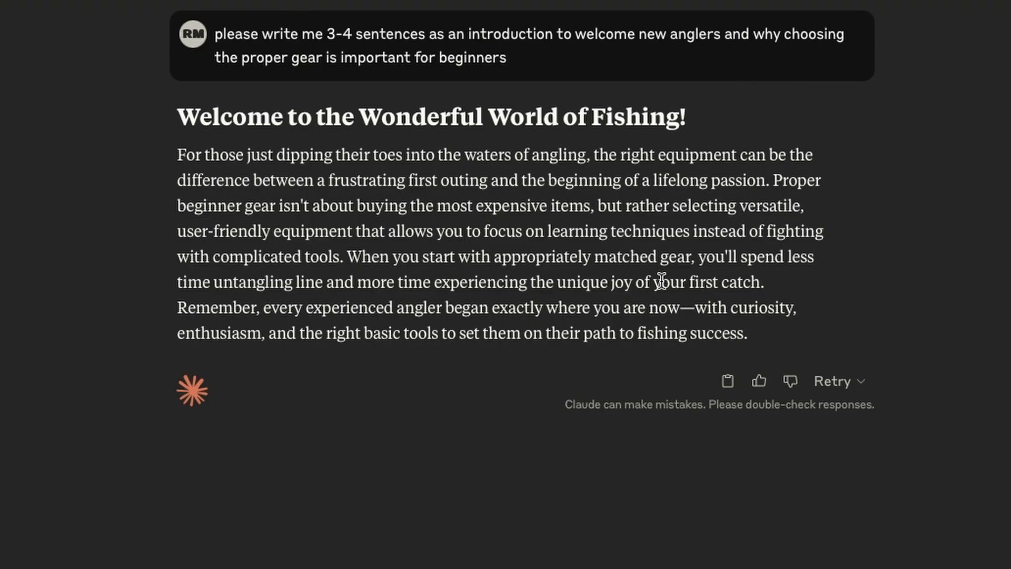
Copy Claude's welcome text and paste it into the empty line above the Introduction heading of the beehiiv post
click(727, 389)
click(204, 49)
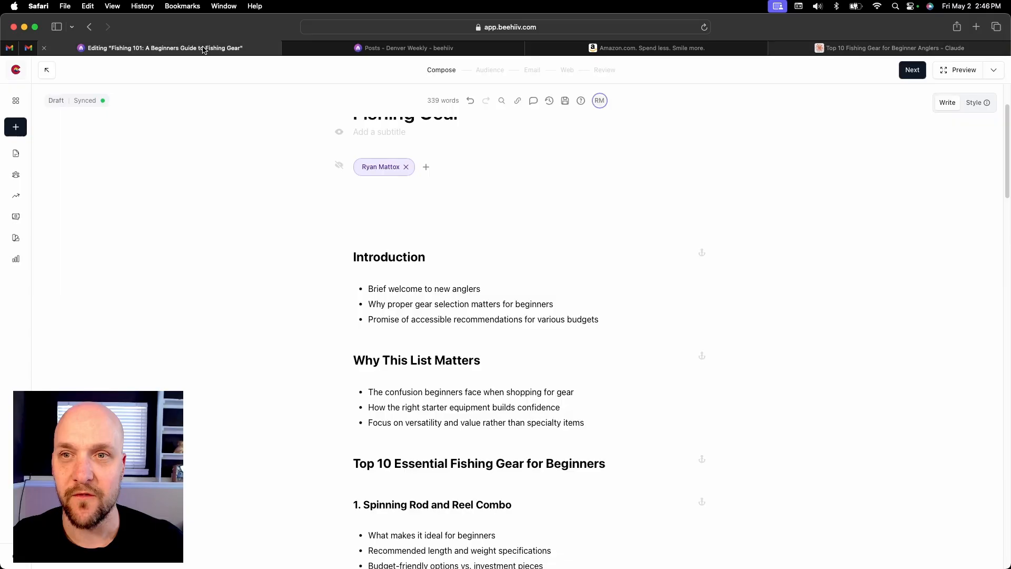
click(430, 229)
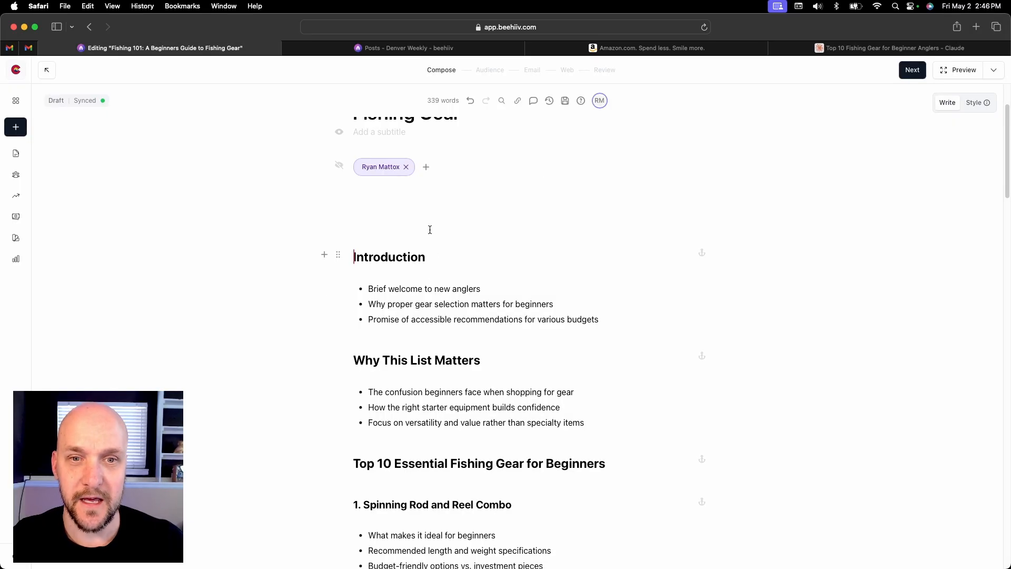
click(426, 220)
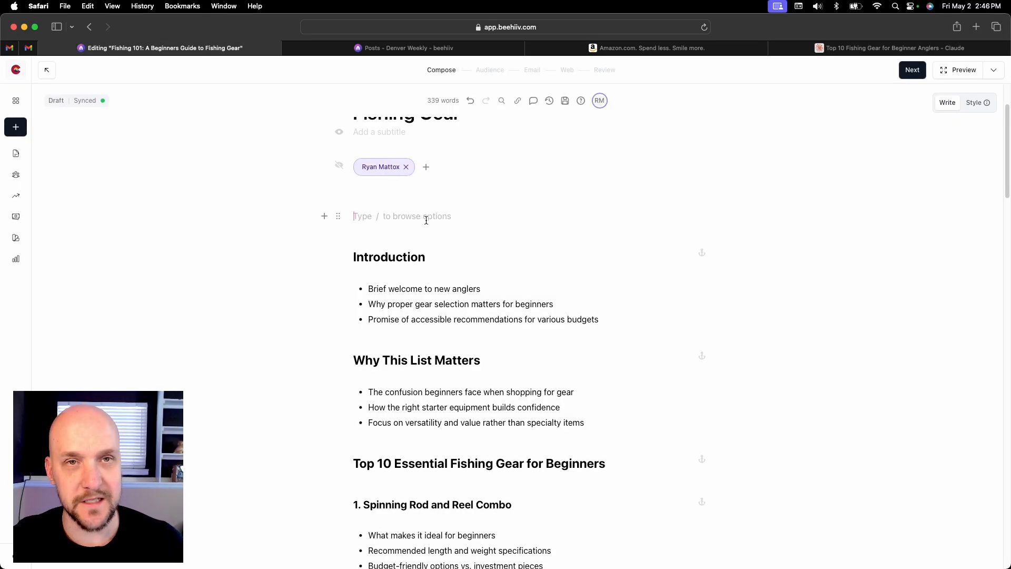
key(super+v)
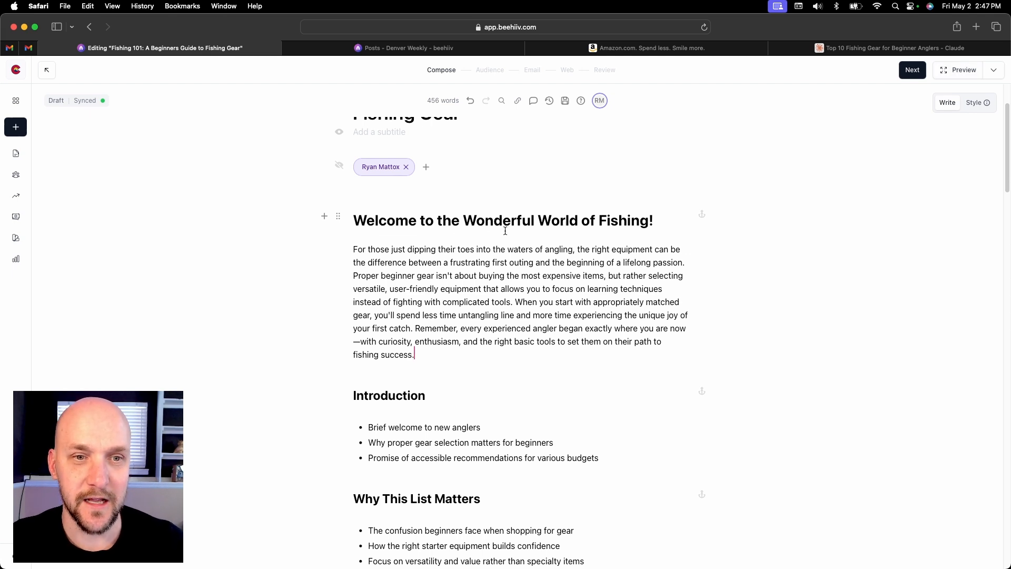
Split the welcome text into four paragraphs, breaking before "Proper beginner gear", "When you start" and "Remember, every experienced angler"
scroll(559, 253, up, 2)
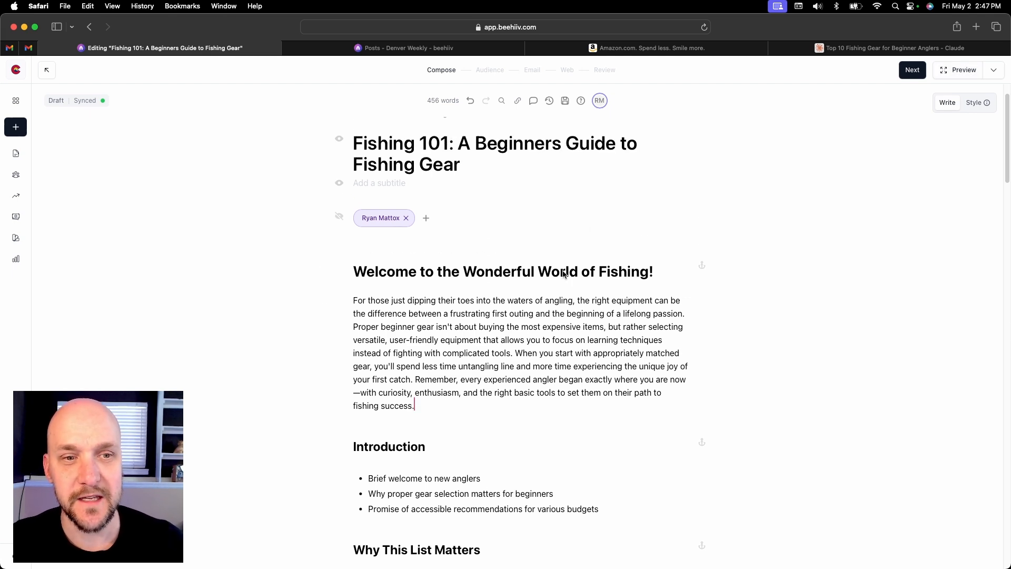
click(658, 271)
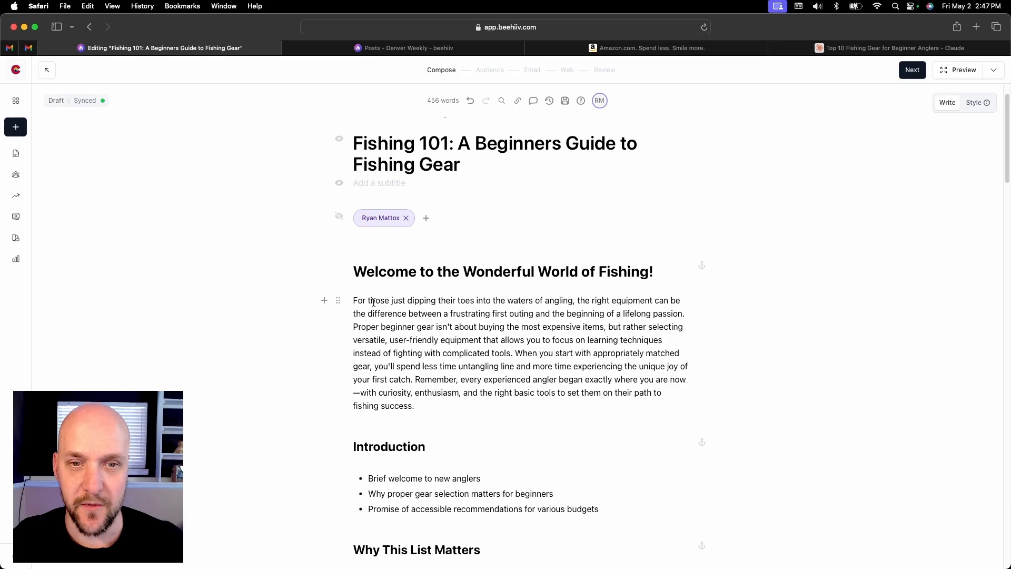
click(353, 327)
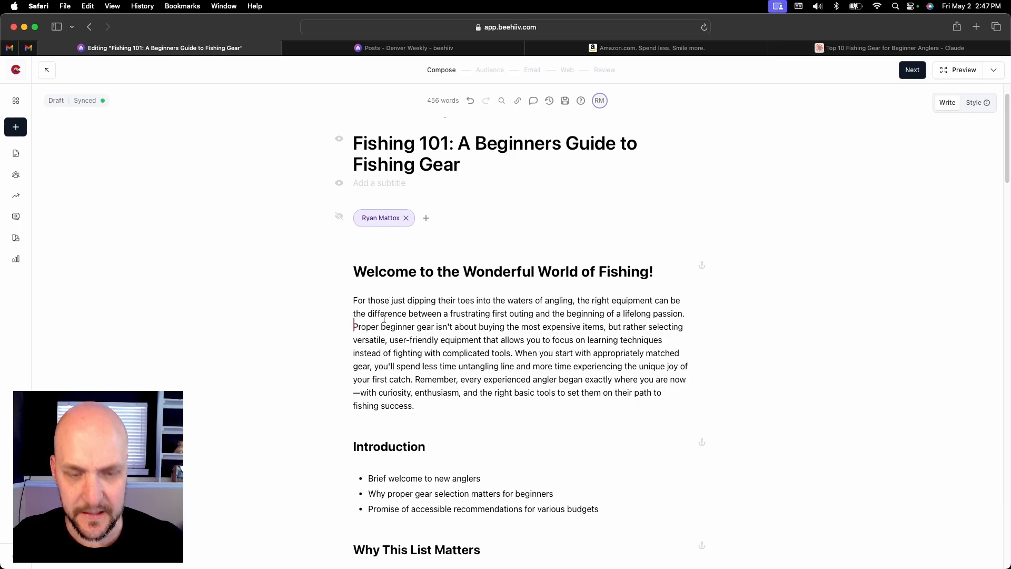
key(Return)
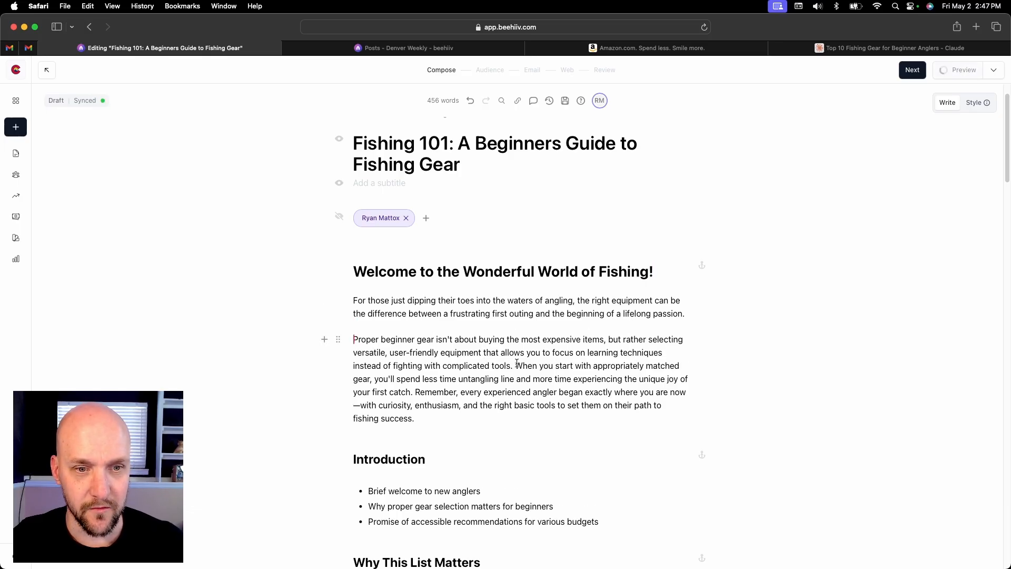
click(515, 366)
key(Return)
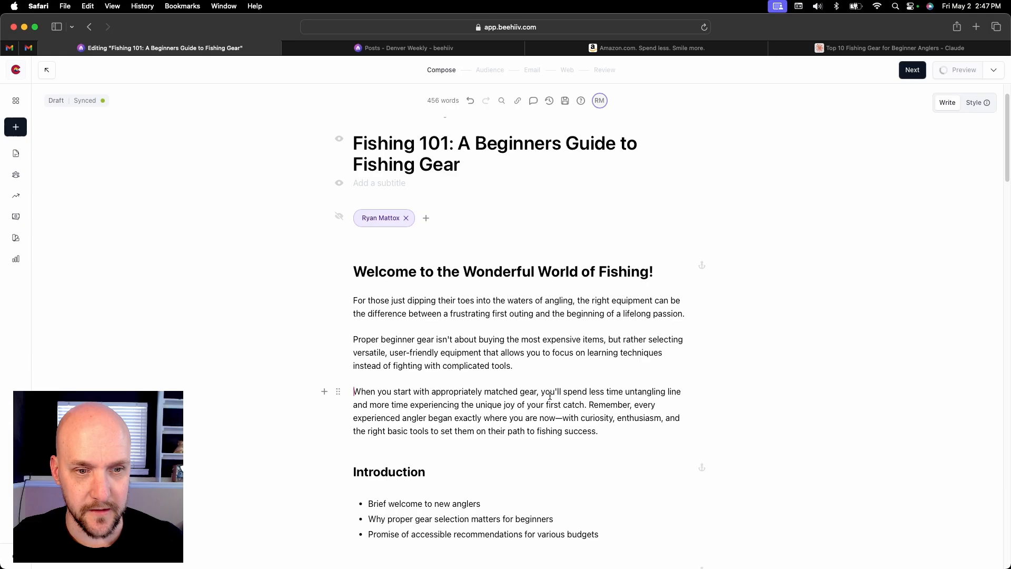
click(592, 404)
key(Return)
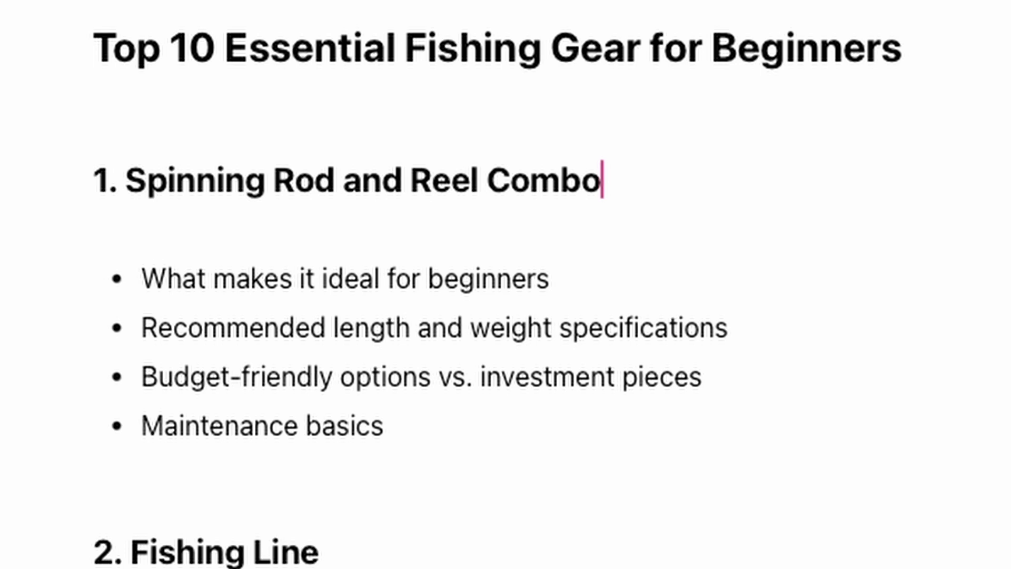
Switch to Amazon, search for "beginner fishing rod and reel combo" and look over the first results
scroll(506, 285, down, 5)
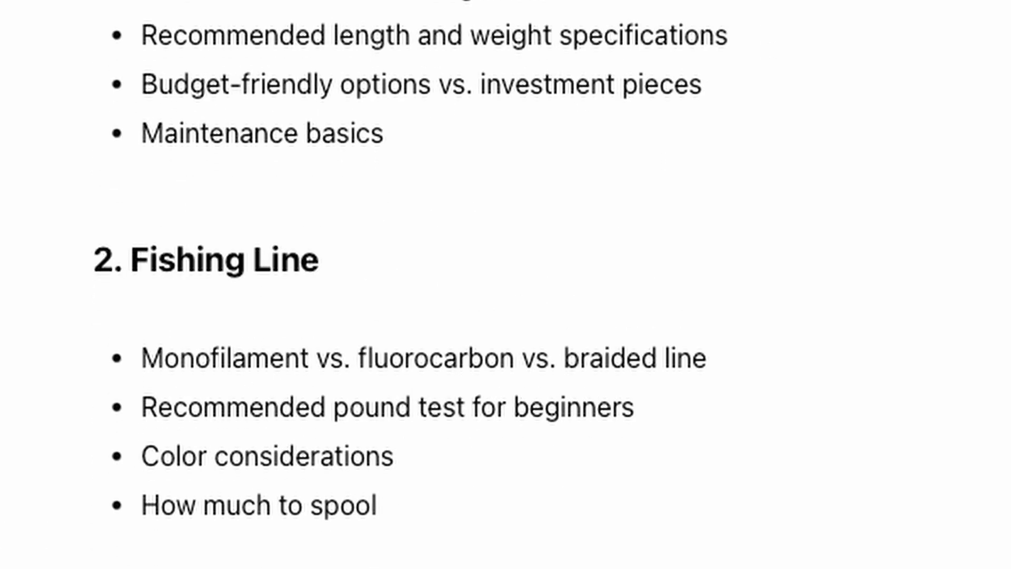
scroll(299, 436, up, 1)
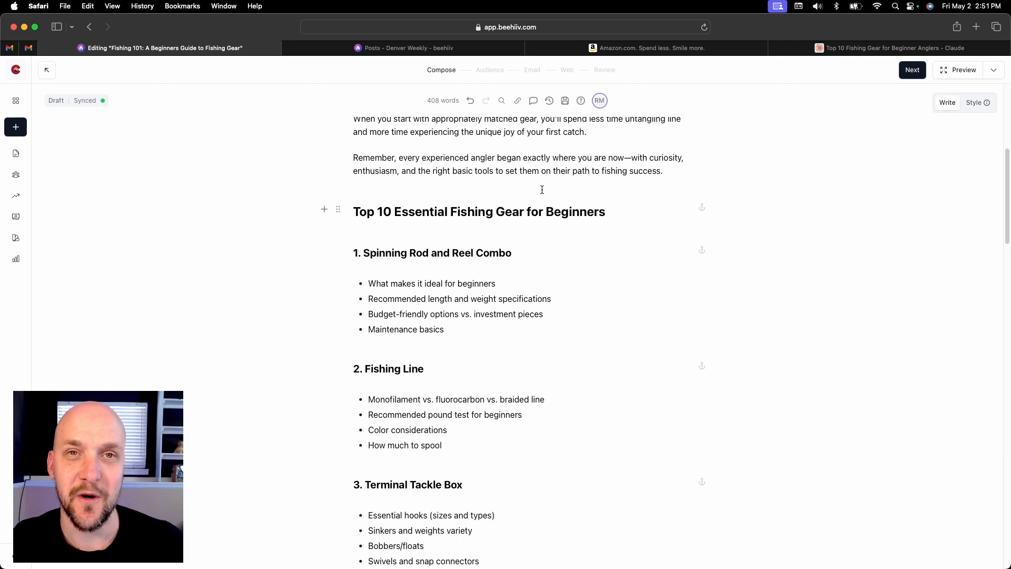
click(705, 50)
click(285, 111)
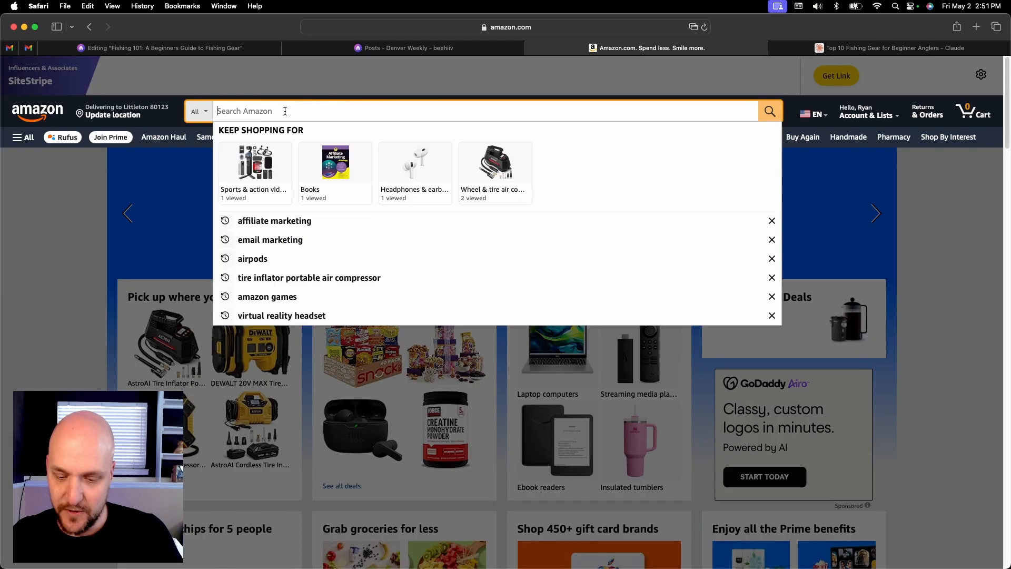
text(beg)
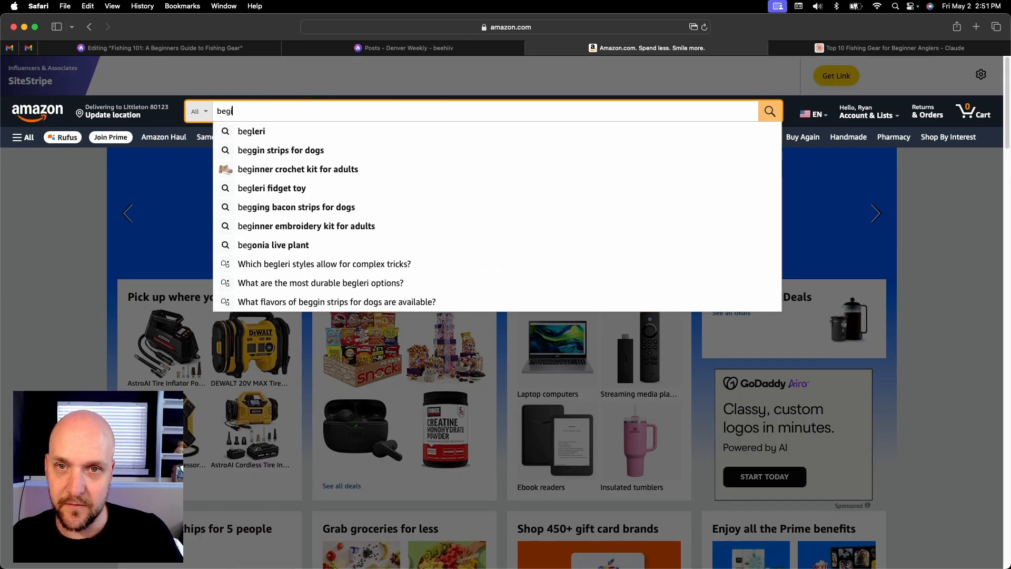
text(inner fishing r)
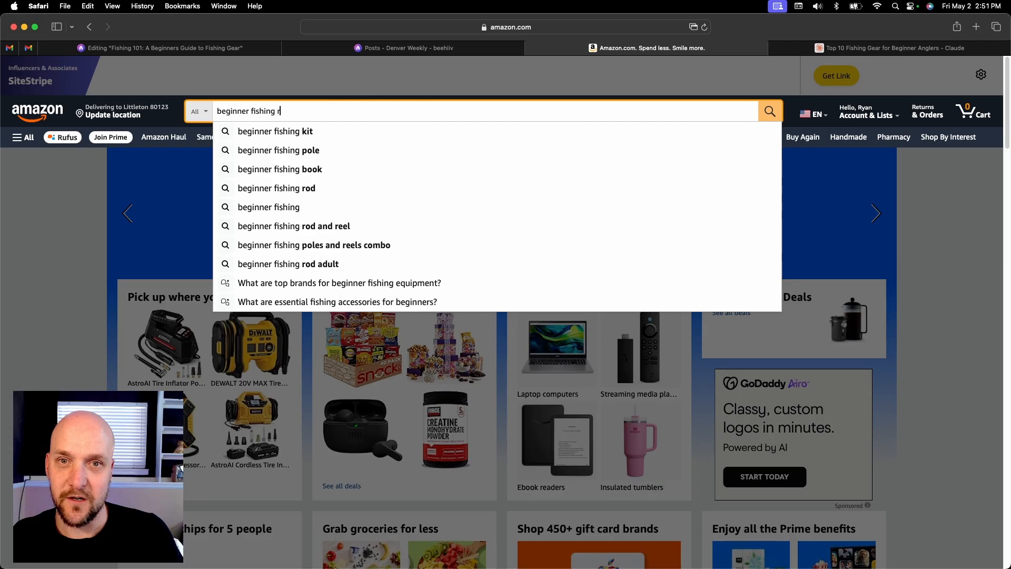
text(od and reel)
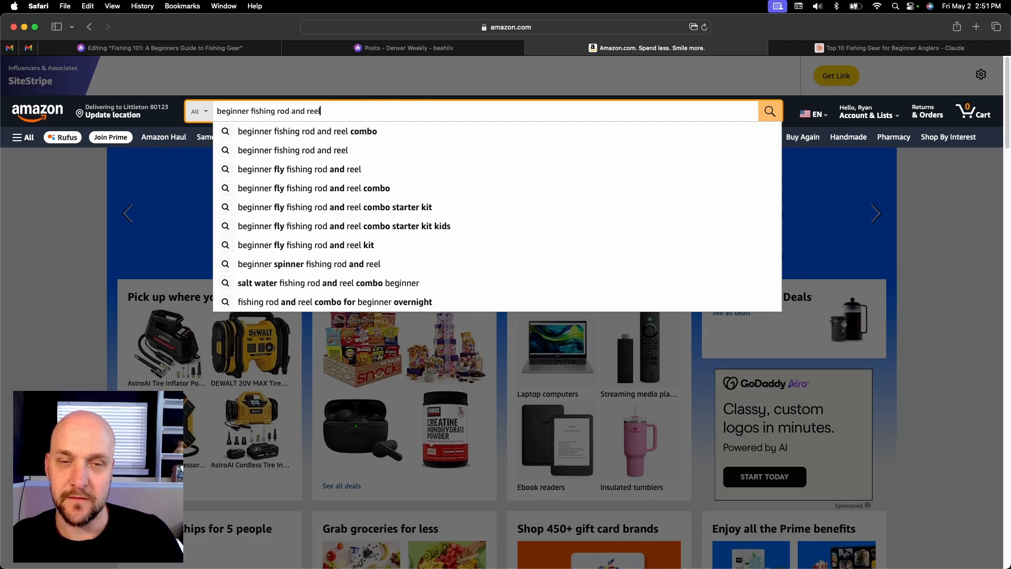
key(Down)
key(Return)
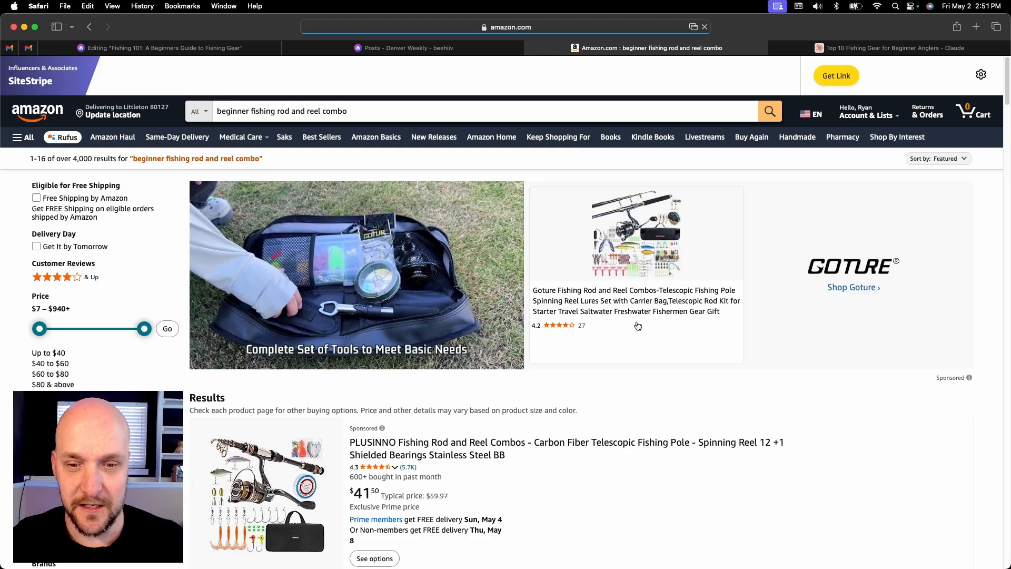
scroll(676, 322, down, 1)
scroll(676, 322, down, 4)
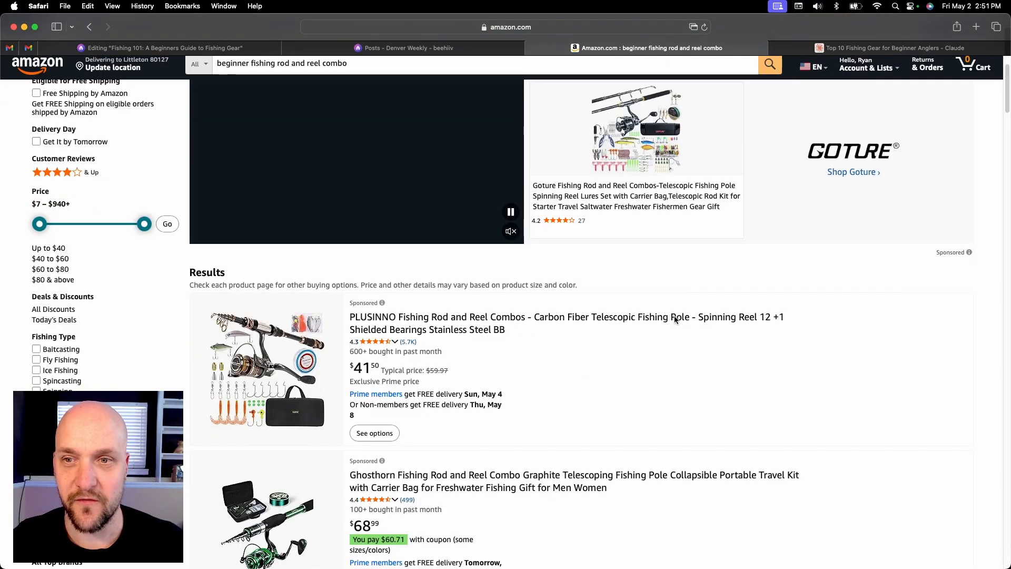
scroll(675, 317, up, 1)
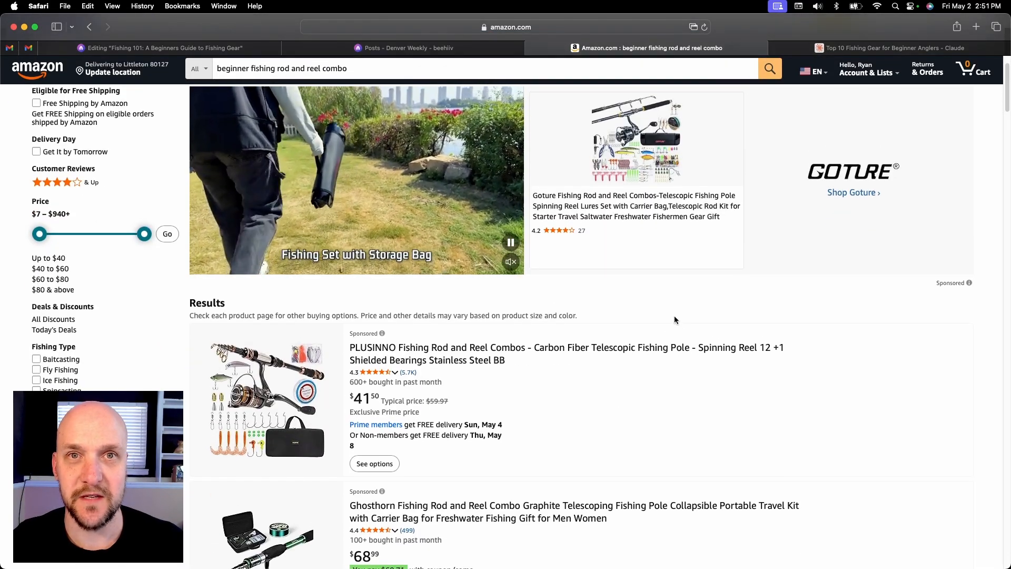
Filter the fishing rod and reel combo results to customer reviews of 4 stars and up
click(93, 185)
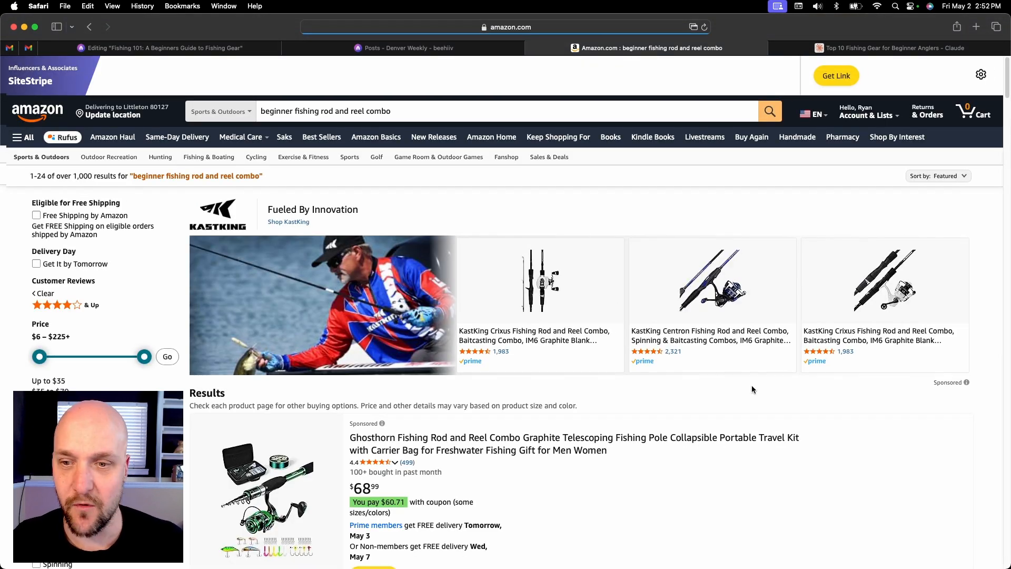
scroll(751, 385, down, 2)
scroll(752, 377, down, 4)
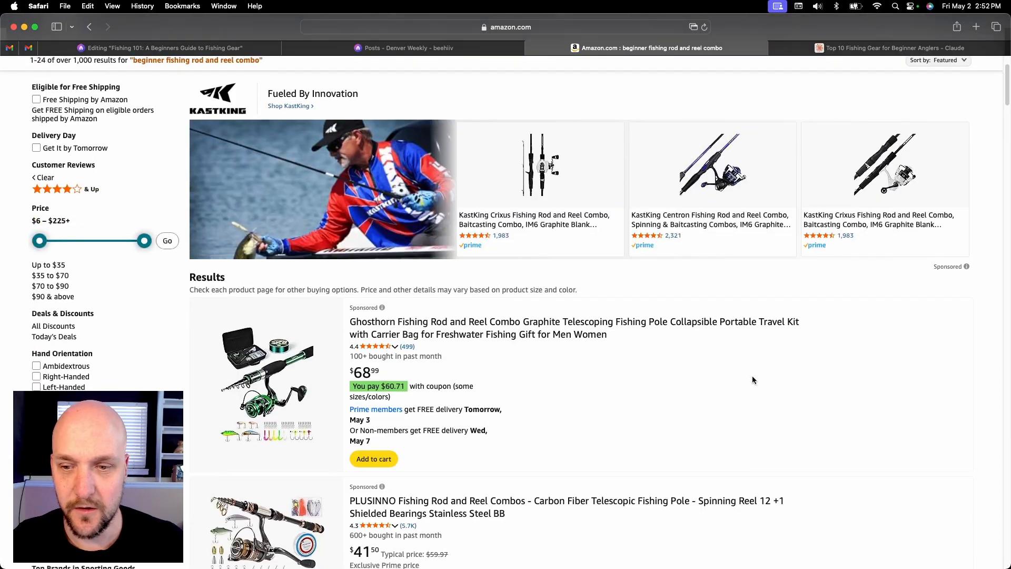
scroll(751, 378, down, 1)
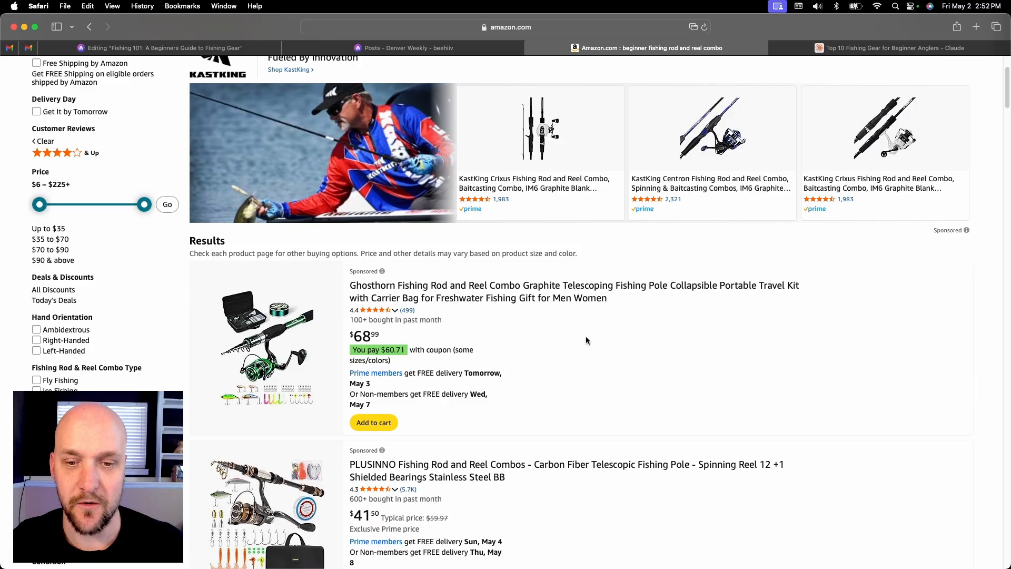
Look through the filtered results and open the Zebco 404 Spincast Reel and 2-Piece Fishing Rod Combo
scroll(586, 336, down, 2)
scroll(586, 338, down, 6)
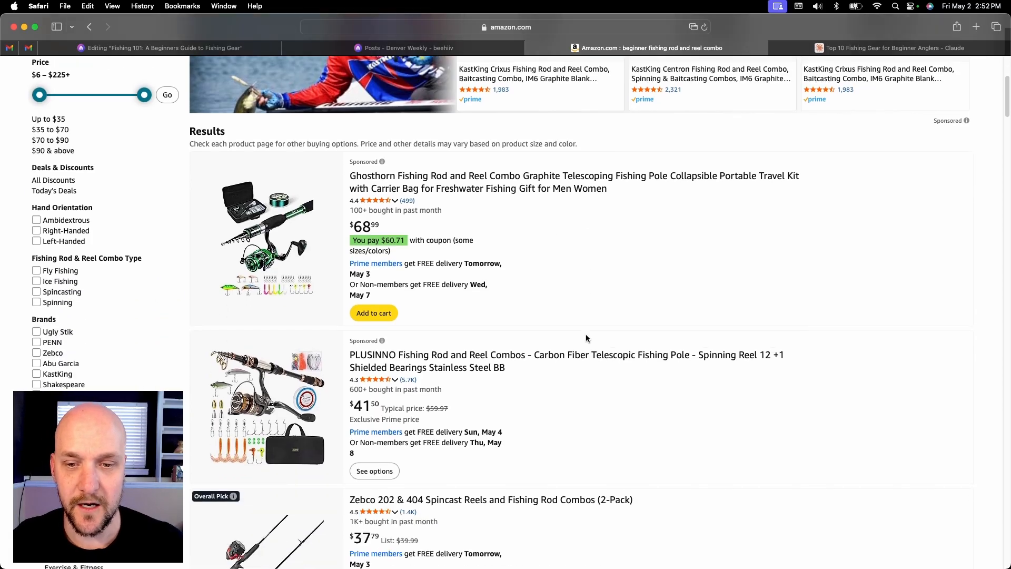
scroll(586, 336, down, 5)
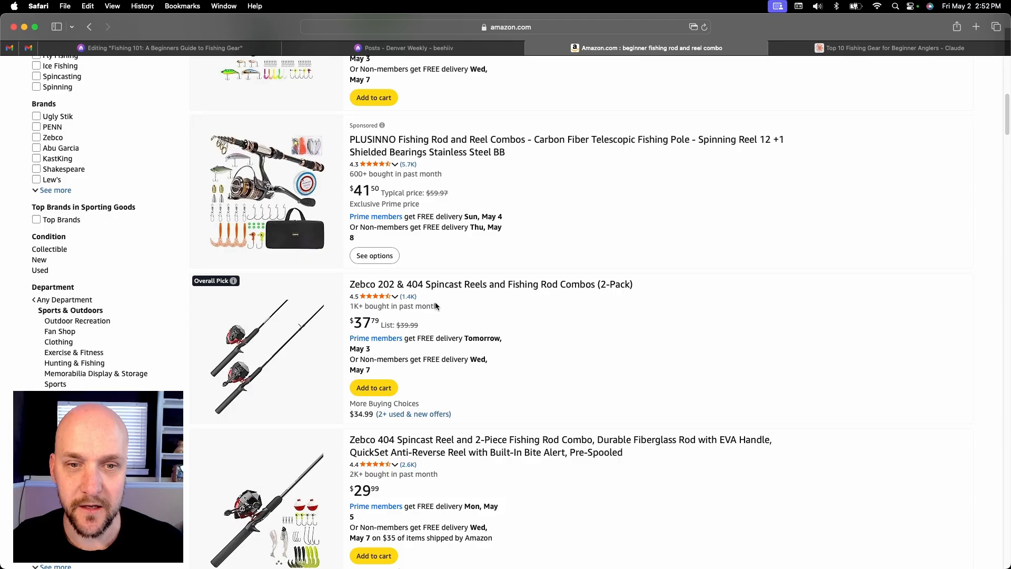
mouse_move(394, 296)
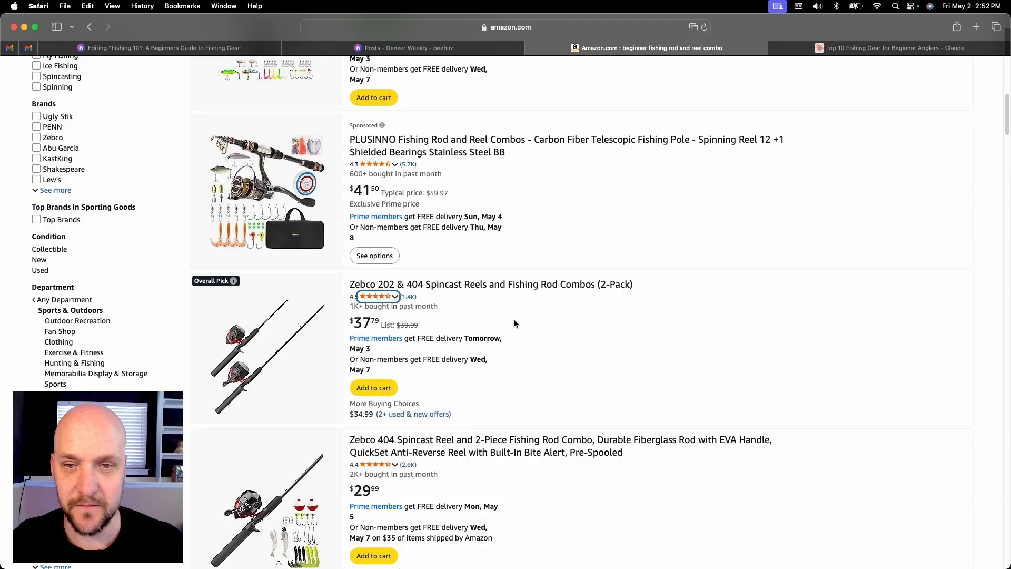
scroll(581, 320, down, 1)
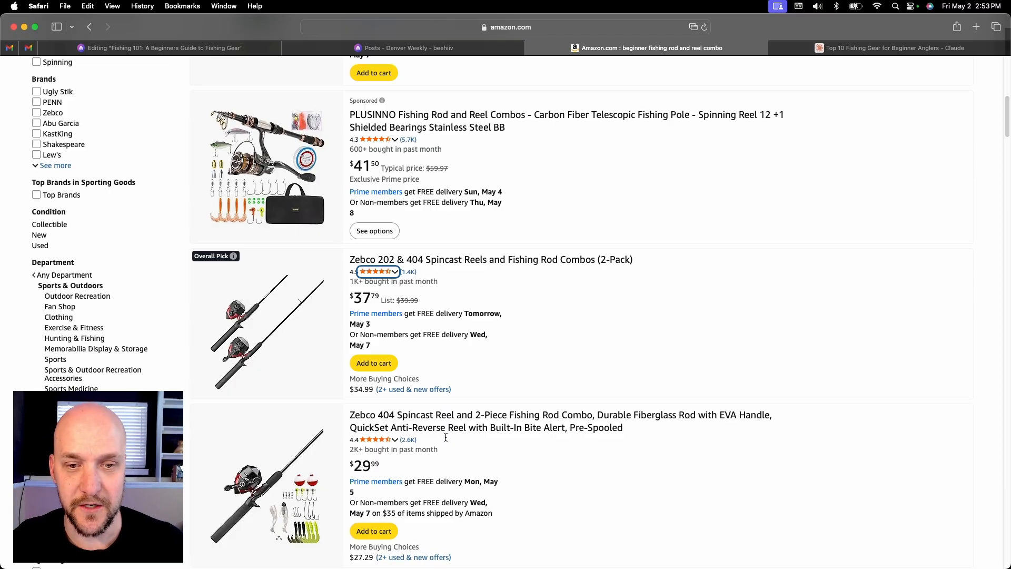
click(466, 418)
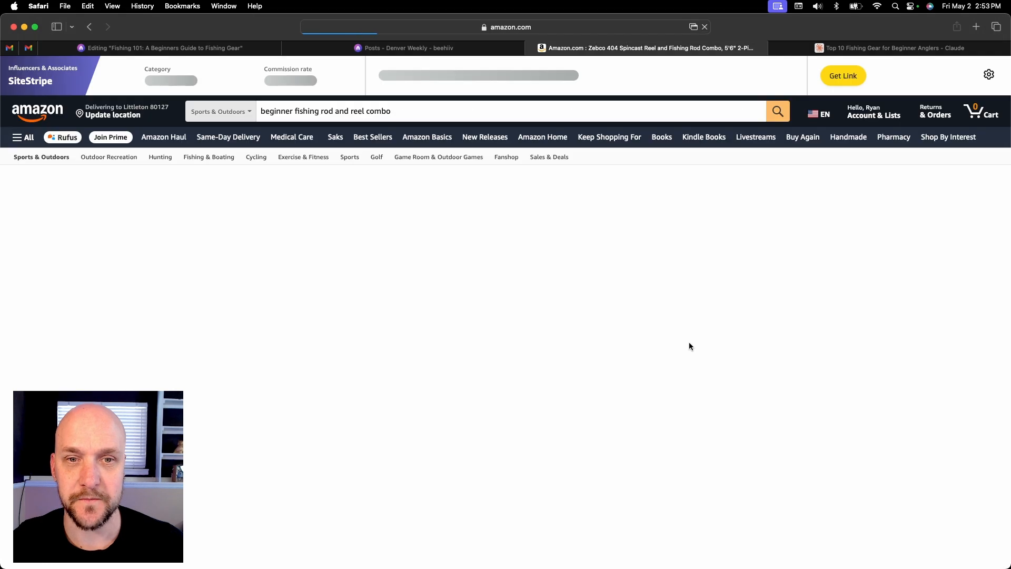
Open the main product image in the expanded view, save it to Downloads and close the view
scroll(967, 367, down, 1)
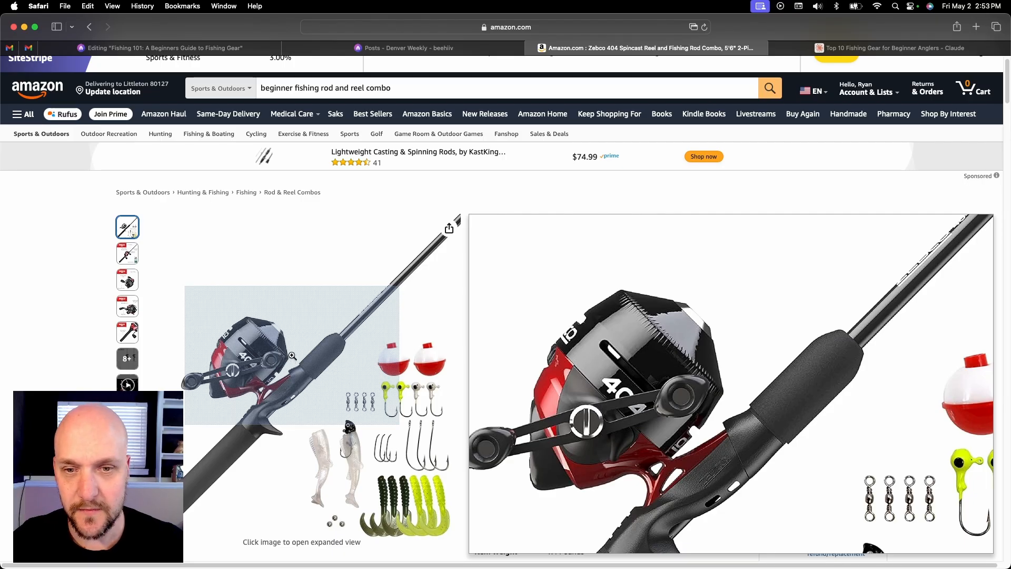
click(293, 359)
right_click(404, 289)
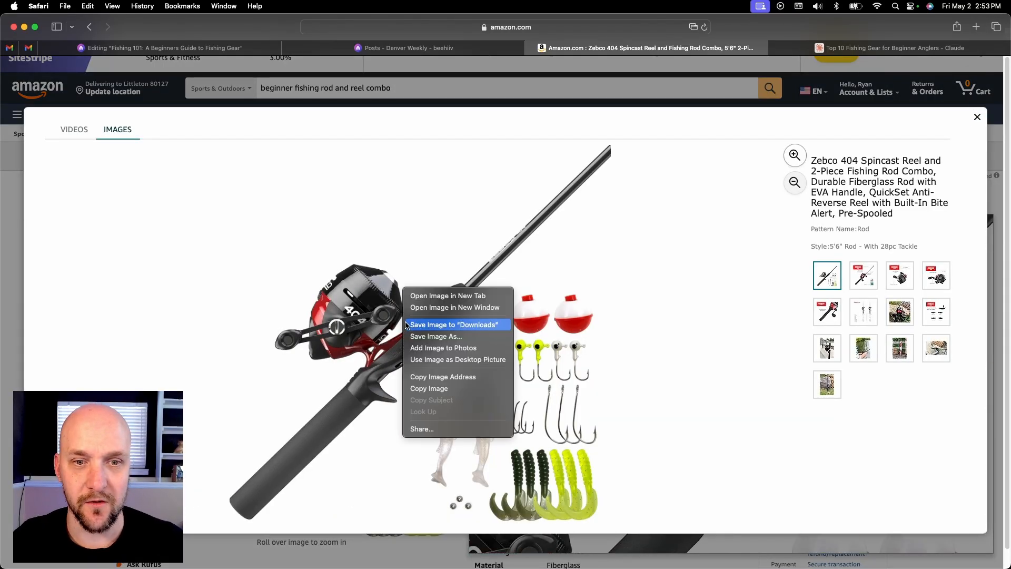
click(462, 324)
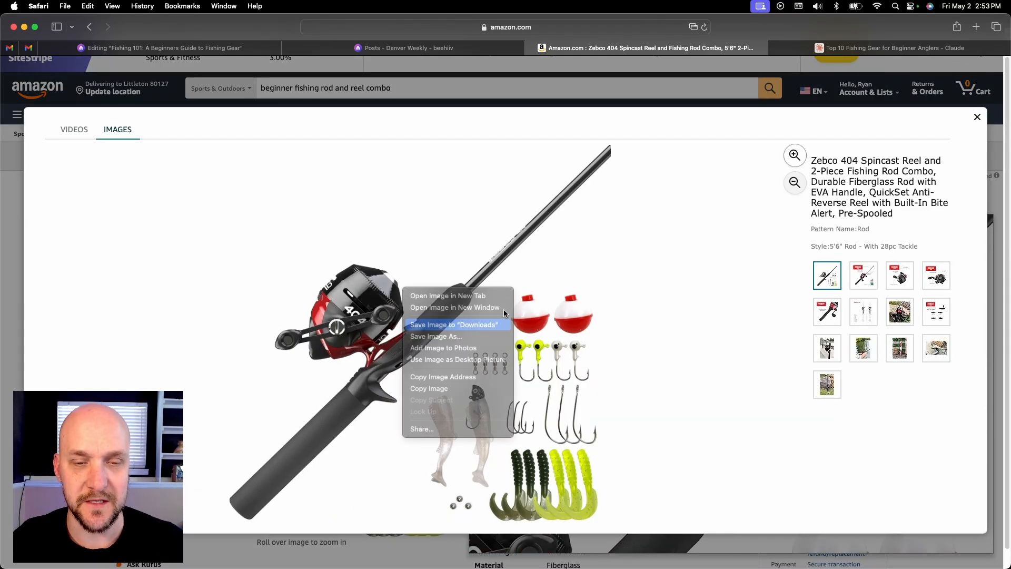
click(977, 117)
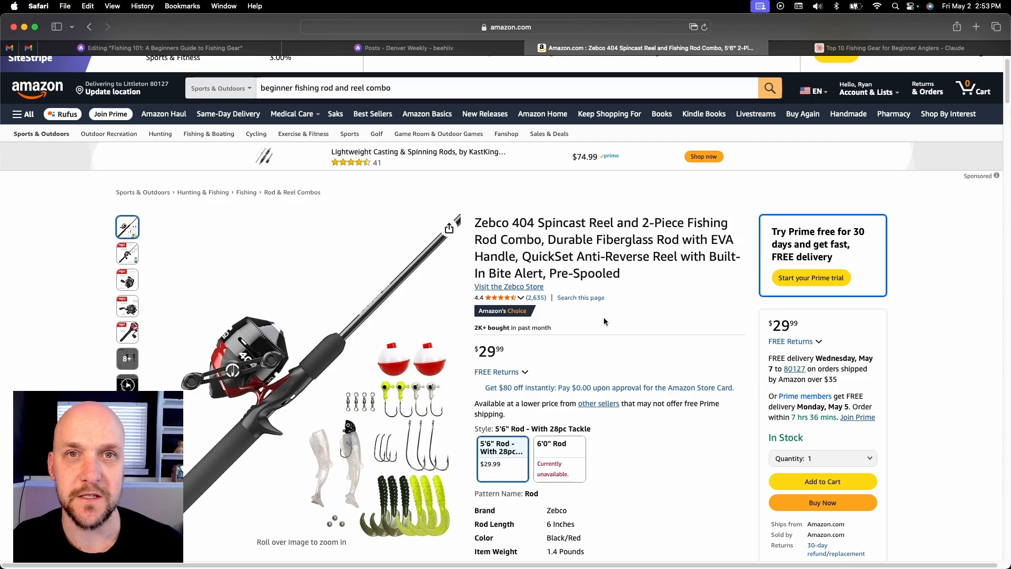
Generate the SiteStripe short affiliate link for the Zebco 404 page and copy it
scroll(807, 121, up, 1)
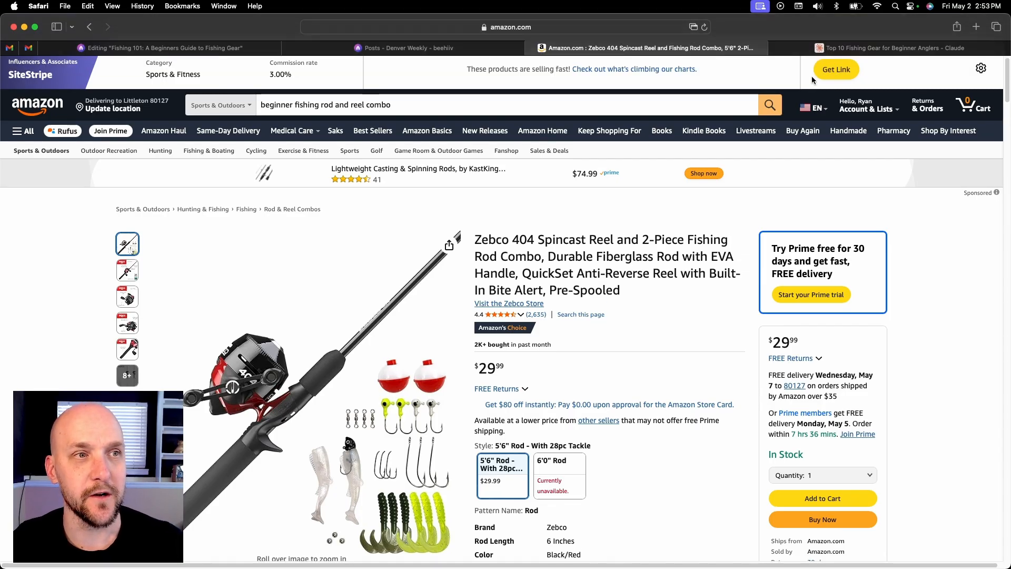
click(837, 79)
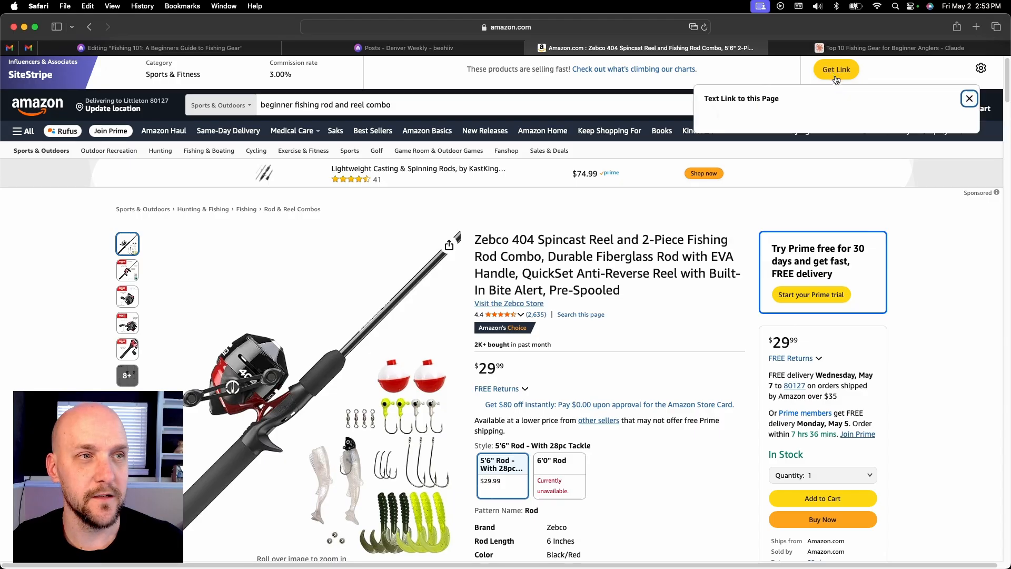
click(812, 175)
drag(819, 174, 704, 170)
key(super+c)
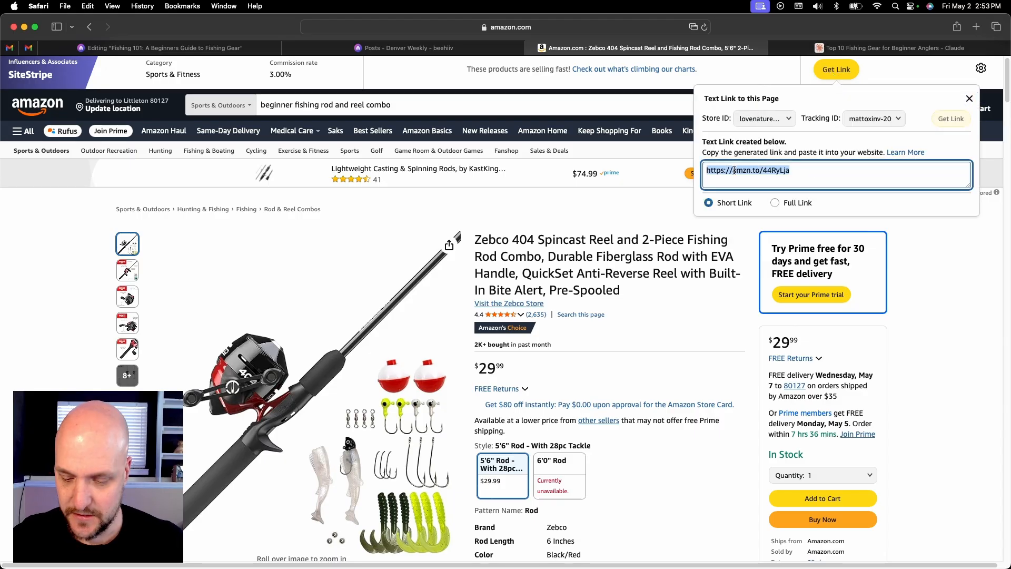
click(967, 100)
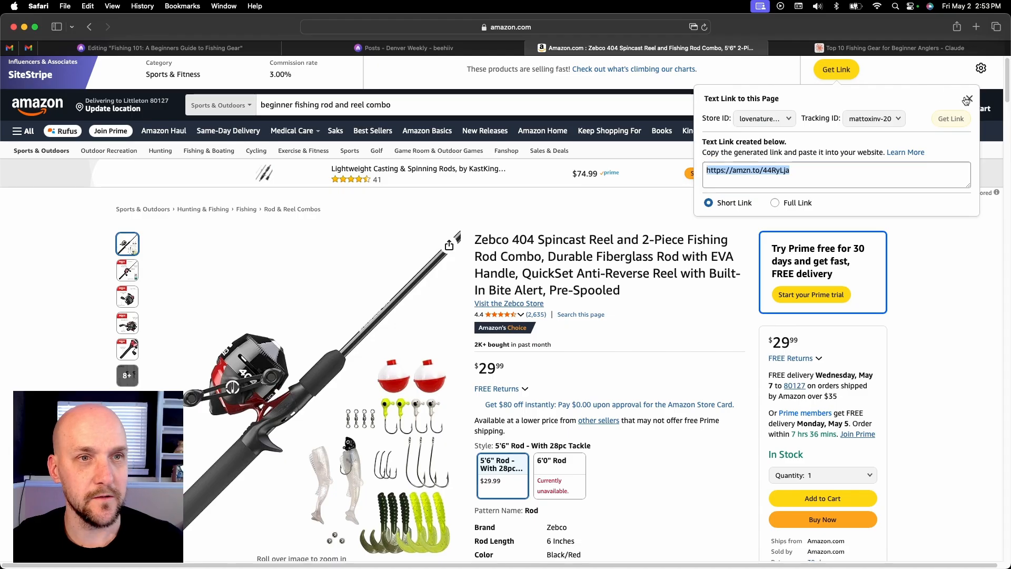
Switch to the beehiiv post and insert the image "fishing rod and reel.jpg" under the "1. Spinning Rod and Reel Combo" heading
click(225, 52)
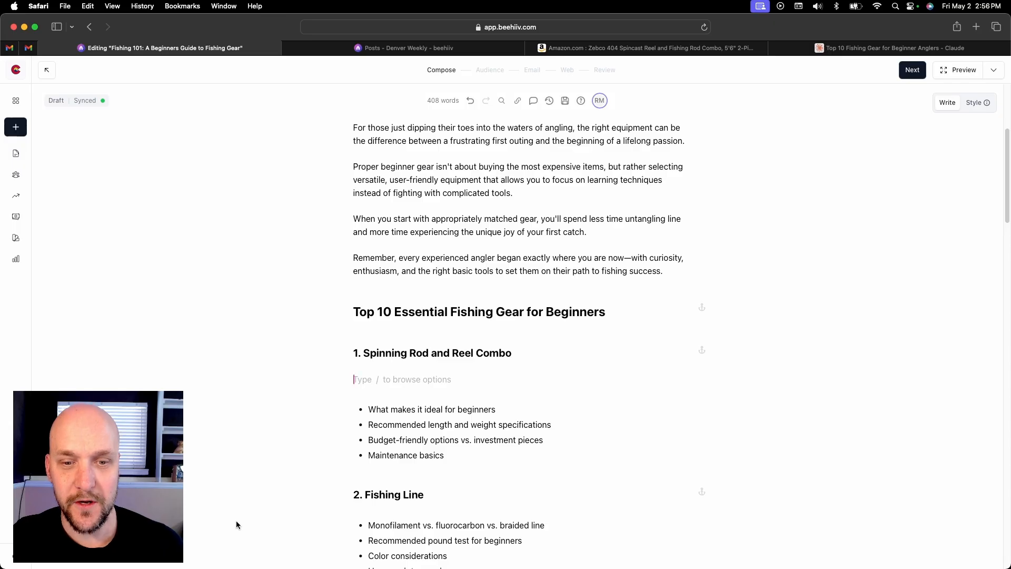
text(/image)
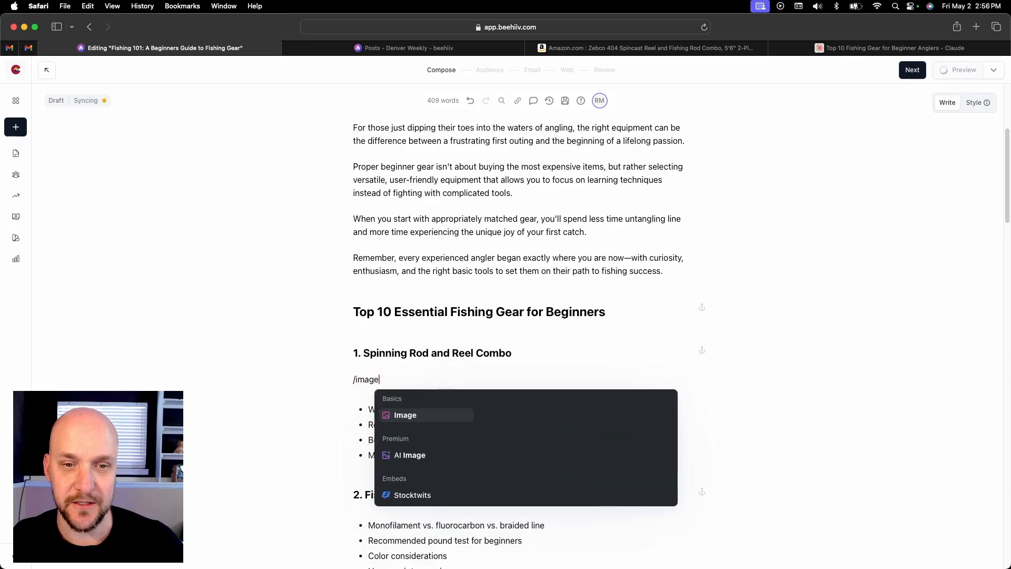
key(Return)
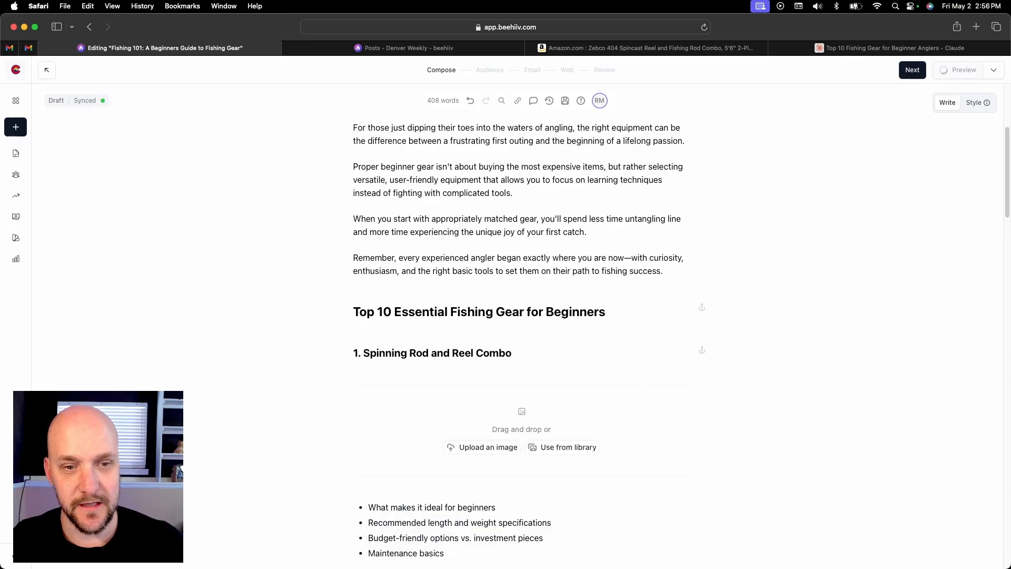
scroll(573, 479, down, 3)
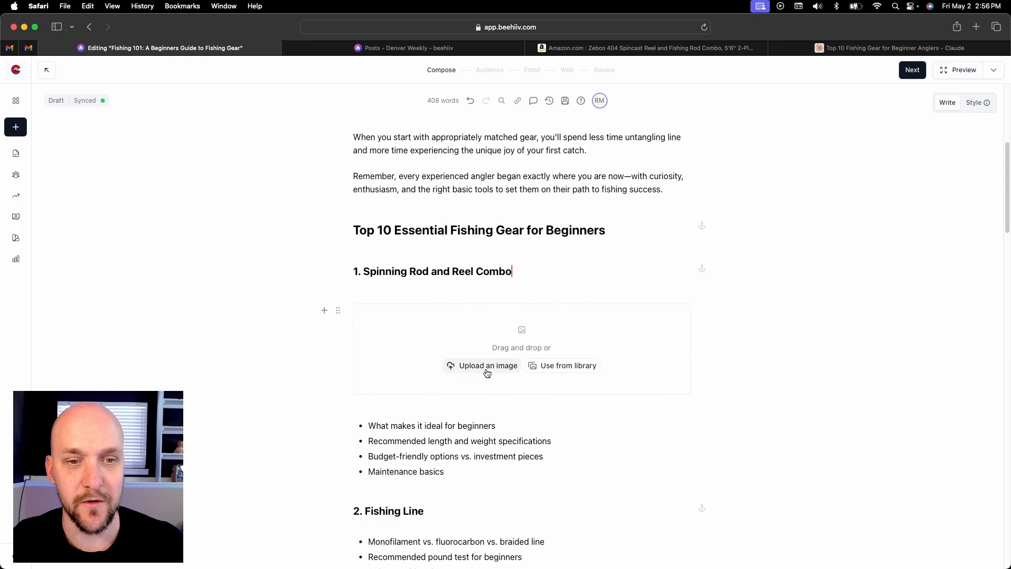
click(446, 367)
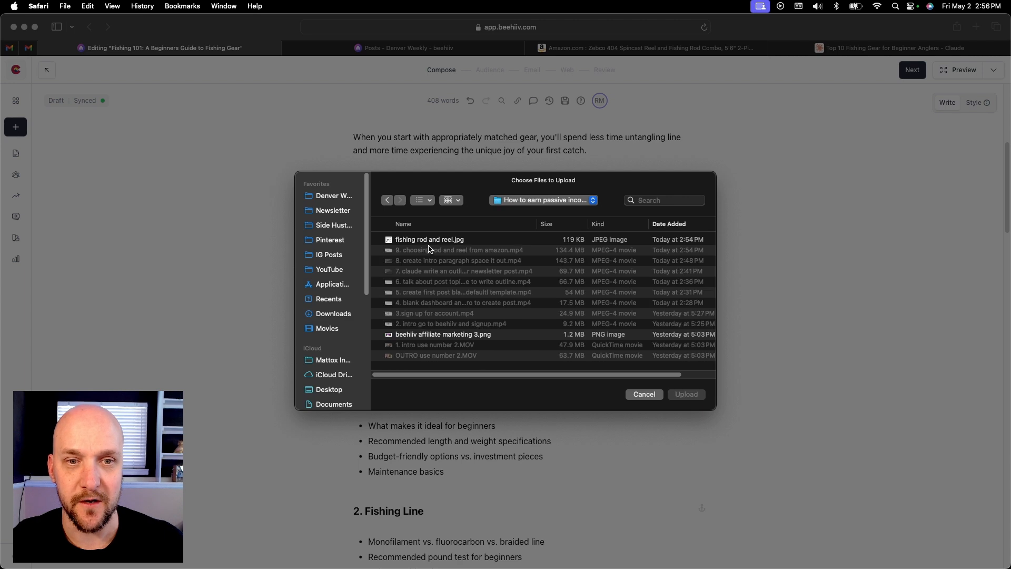
click(431, 239)
click(687, 394)
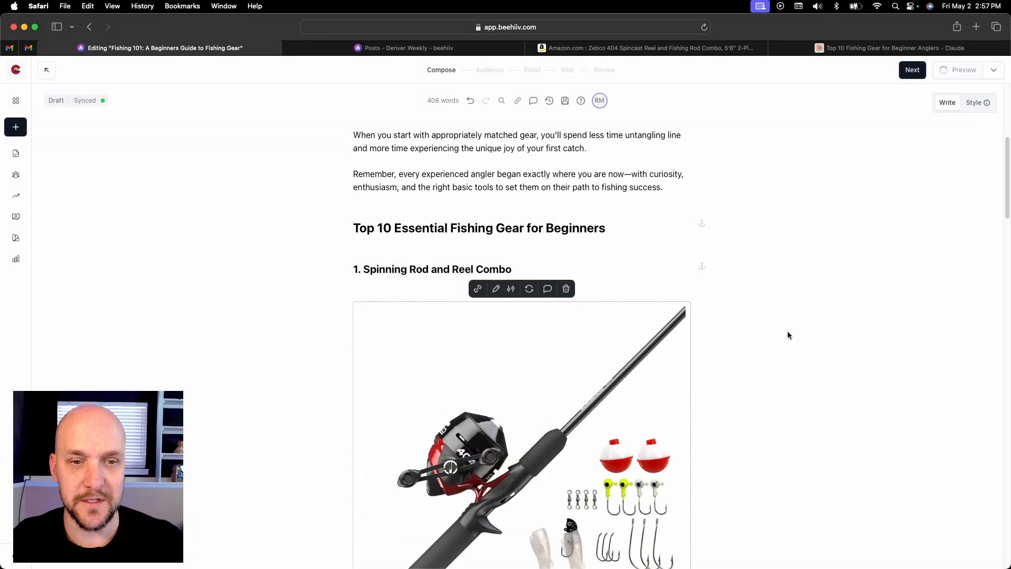
scroll(788, 331, down, 2)
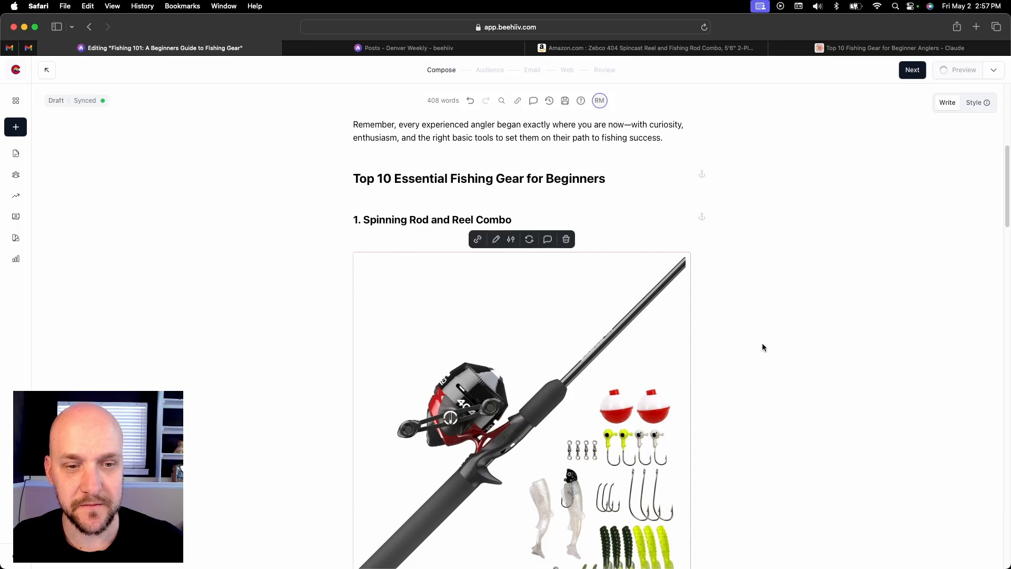
scroll(763, 343, down, 1)
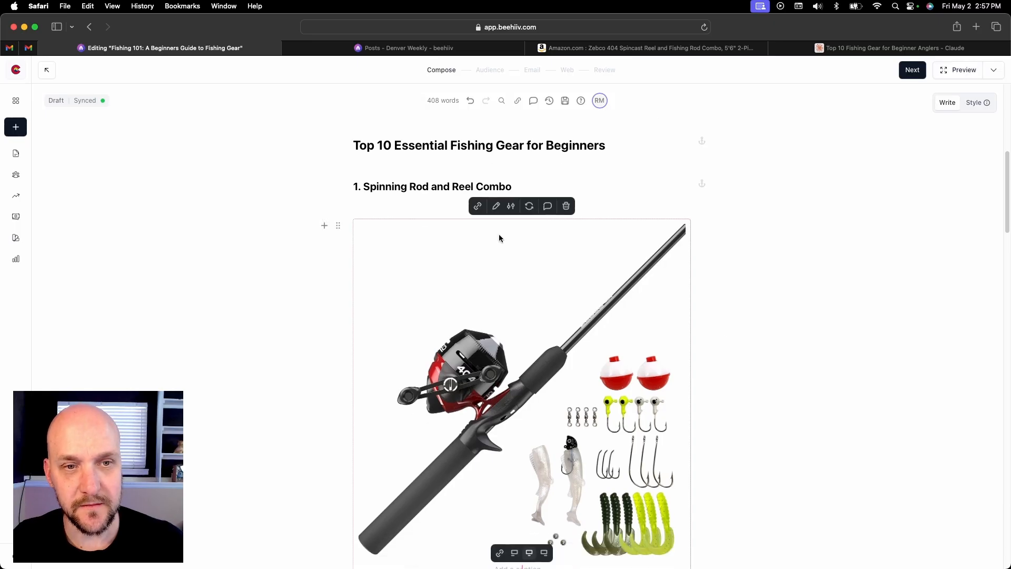
click(477, 207)
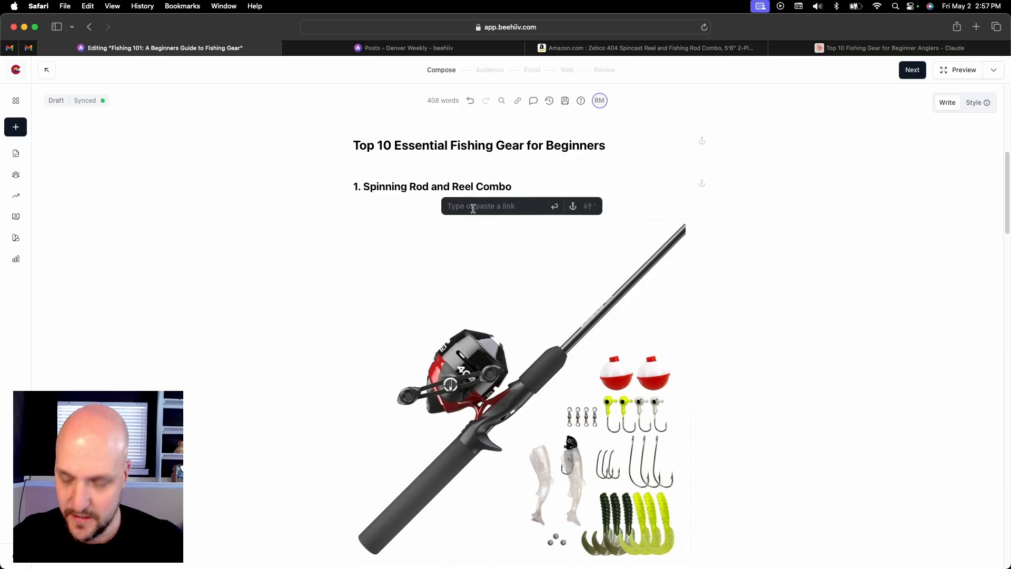
key(super+v)
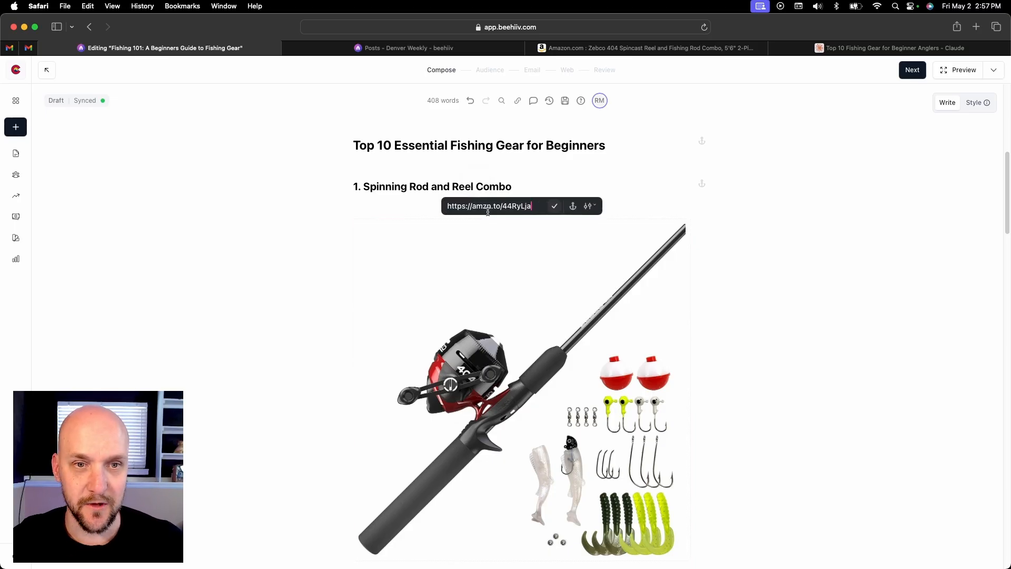
click(555, 207)
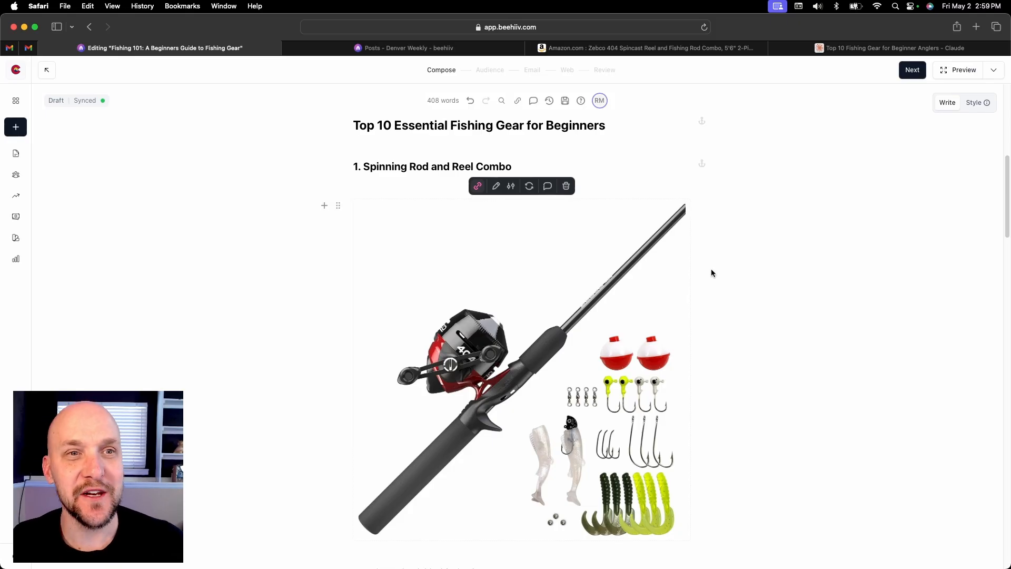
Switch to the Zebco 404 Amazon page and copy all the "About this item" bullet points
click(713, 48)
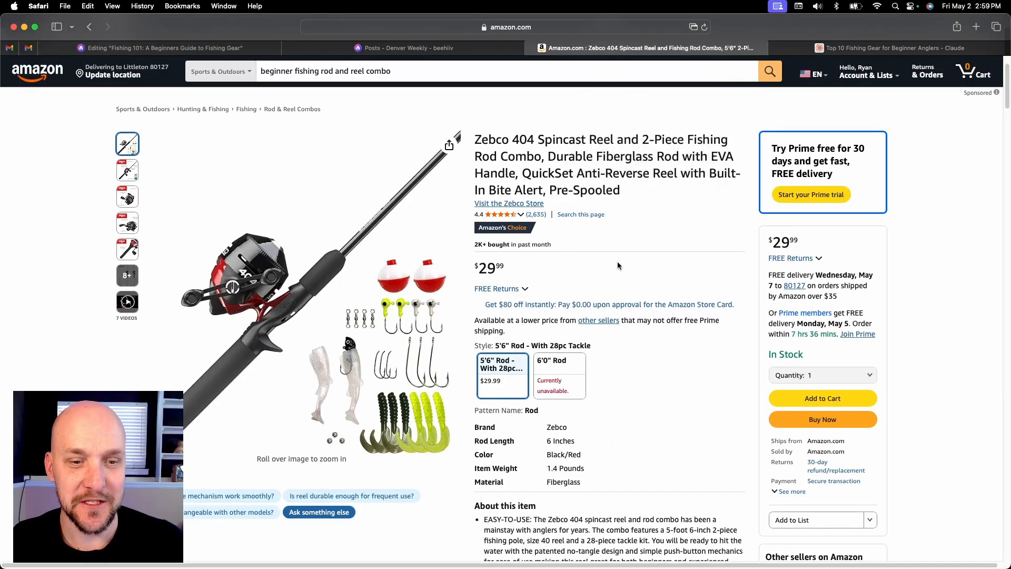
scroll(621, 261, down, 5)
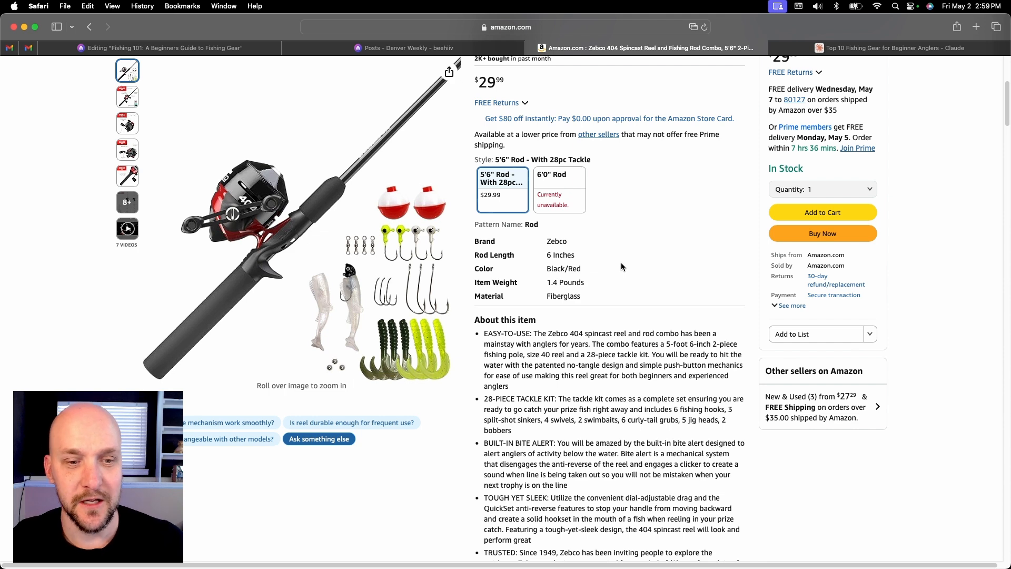
scroll(626, 264, down, 3)
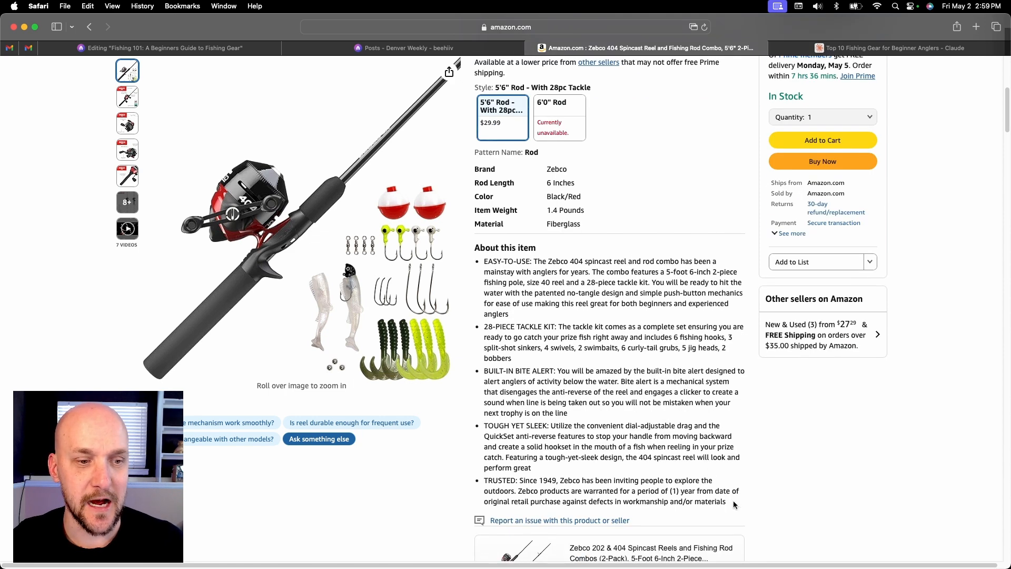
drag(733, 504, 483, 261)
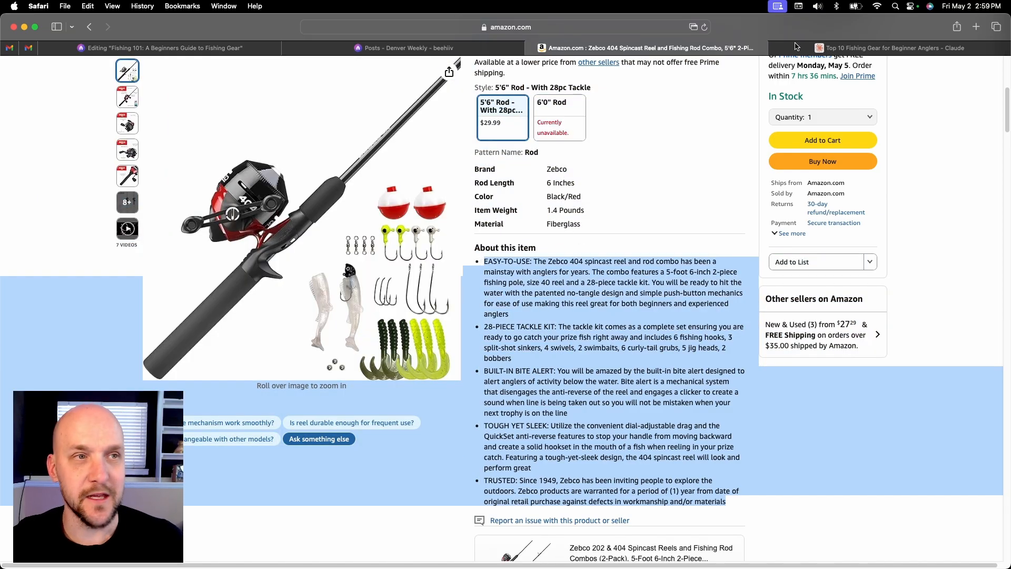
Switch to Claude and submit "rewrite this product description as a easy to understand feature list:" followed by the copied Amazon bullet points
click(847, 47)
click(378, 529)
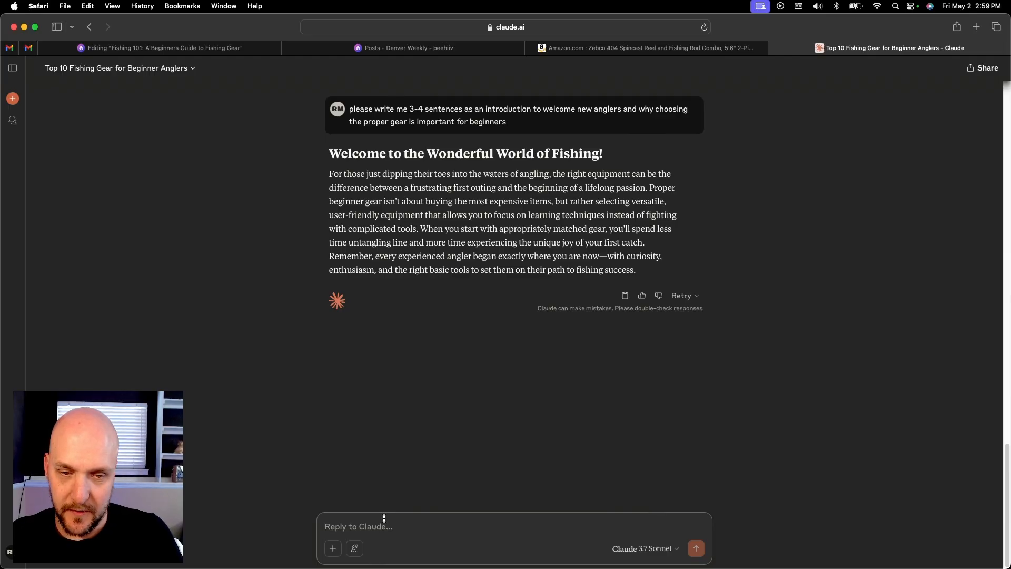
text(rewrite this)
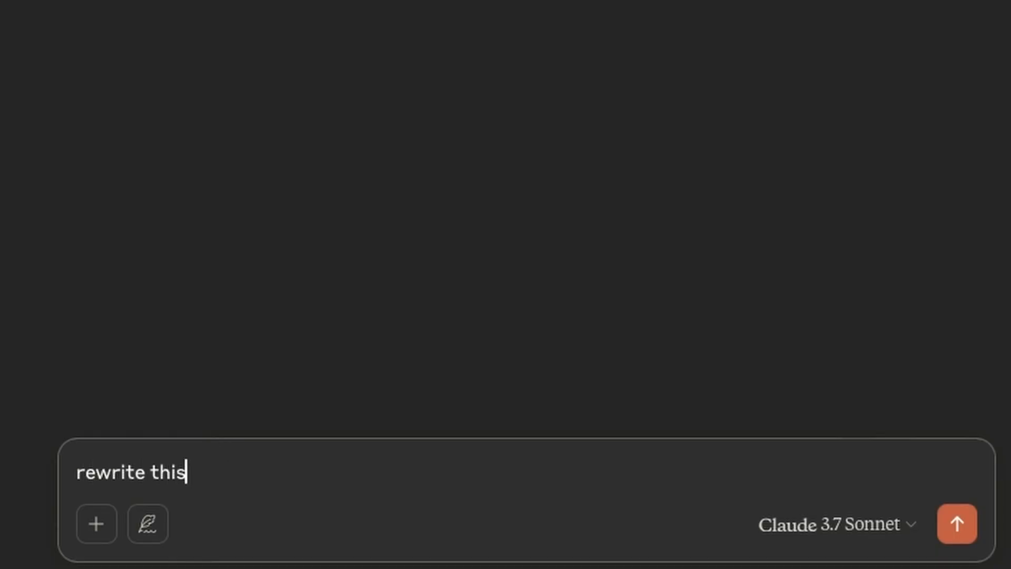
text( product des)
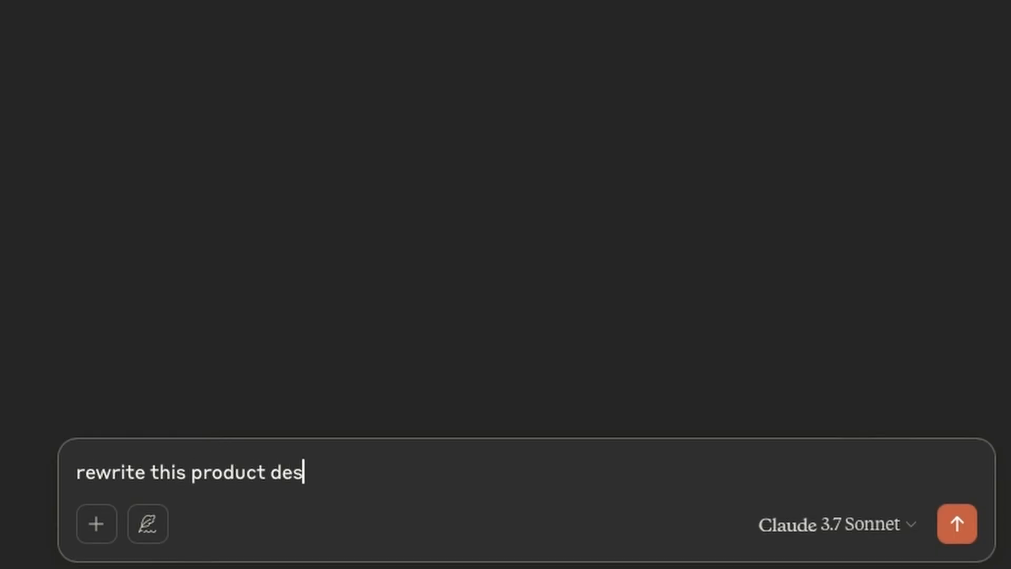
text(cription )
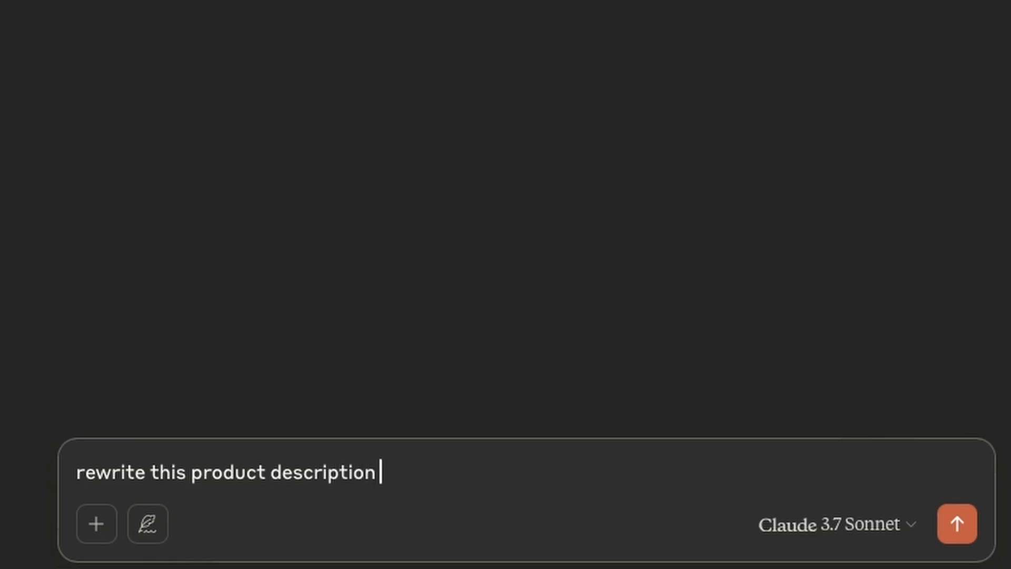
text(as a e)
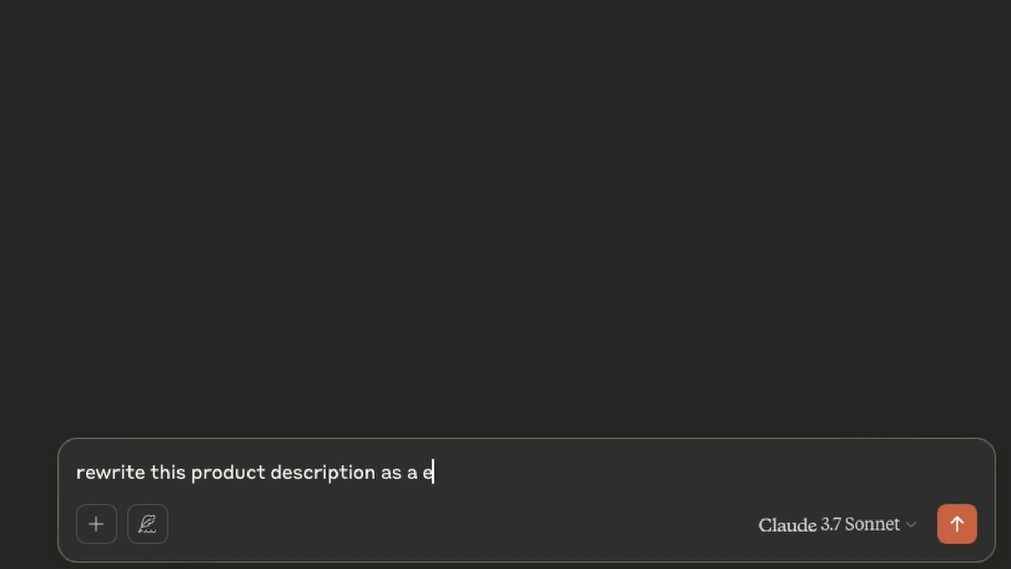
text(asy to understand)
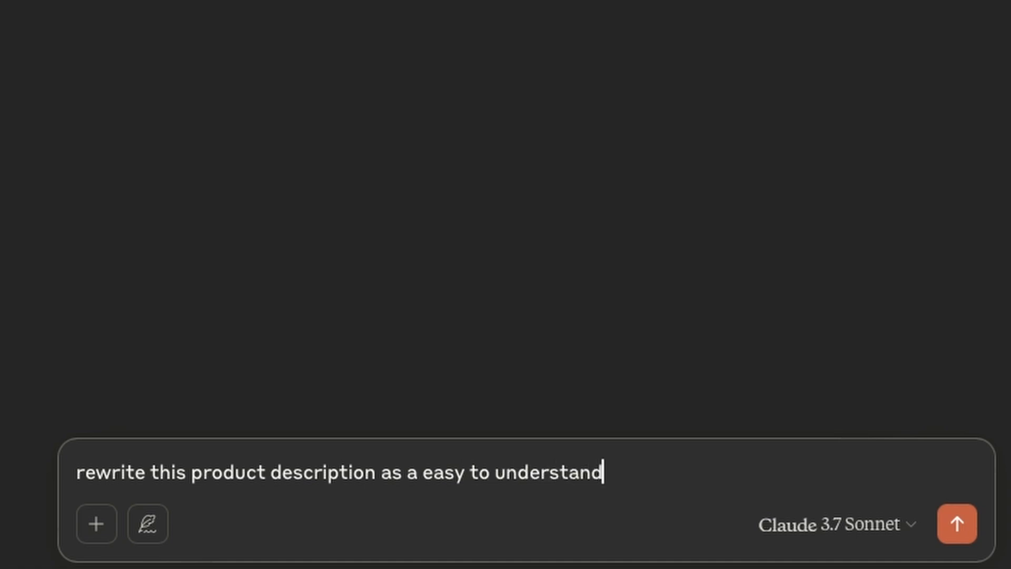
text( feature li)
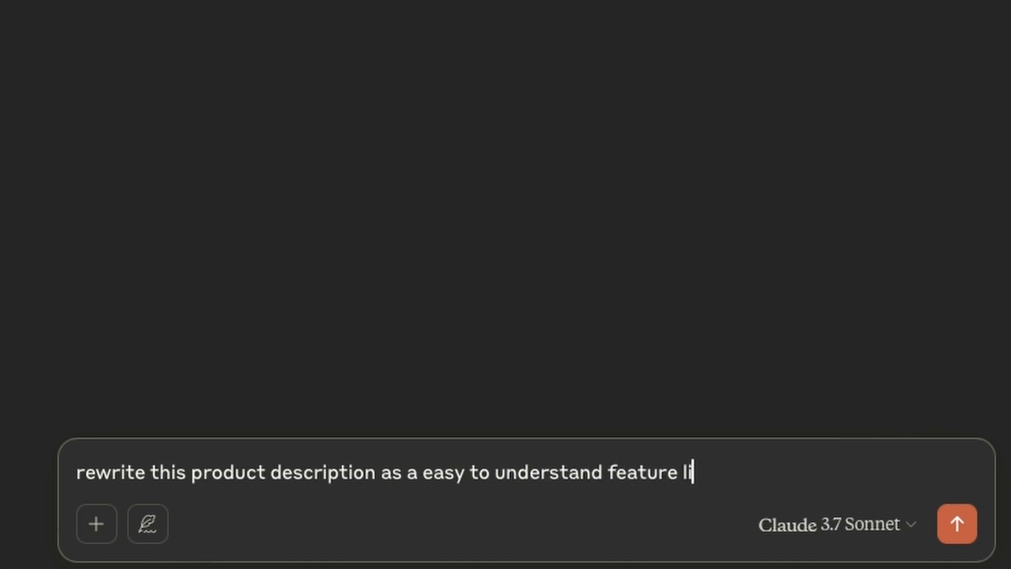
text(st:)
key(ctrl+v)
key(Return)
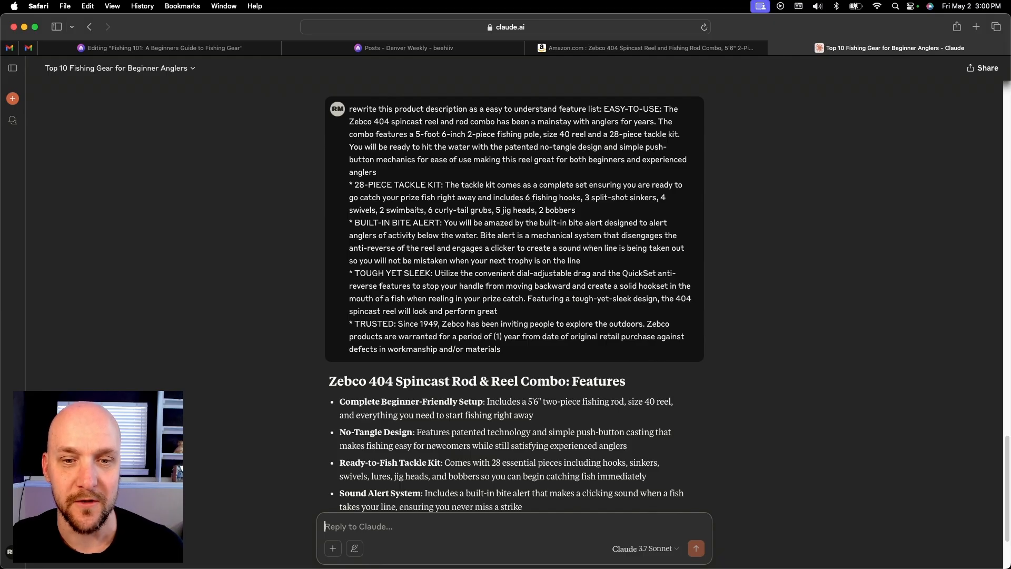
Copy Claude's full Zebco 404 feature list with its title and paste it into the beehiiv post below the "1. Spinning Rod and Reel Combo" heading
scroll(375, 382, down, 3)
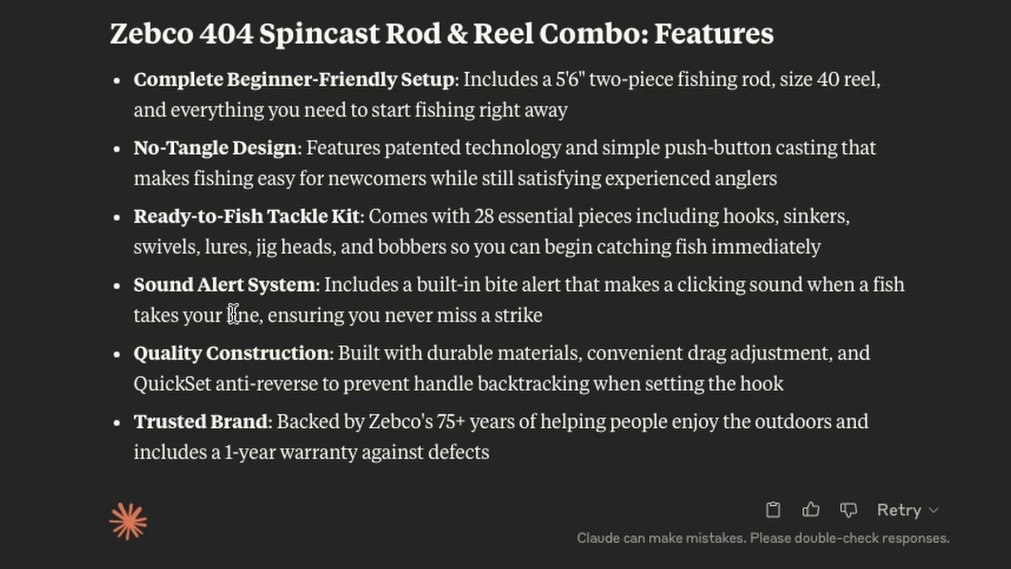
drag(513, 453, 103, 45)
key(super+c)
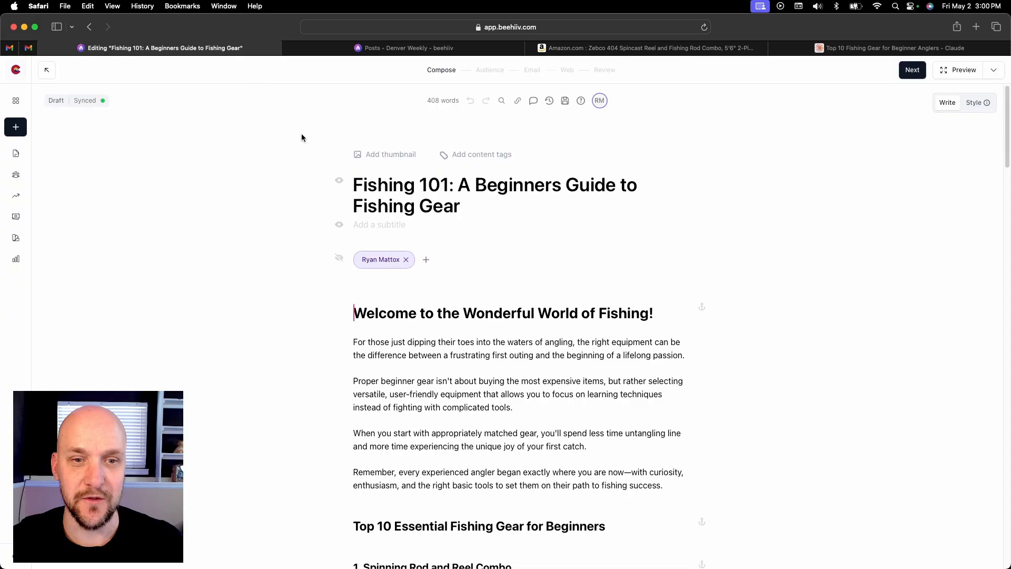
scroll(549, 349, down, 4)
scroll(548, 350, down, 1)
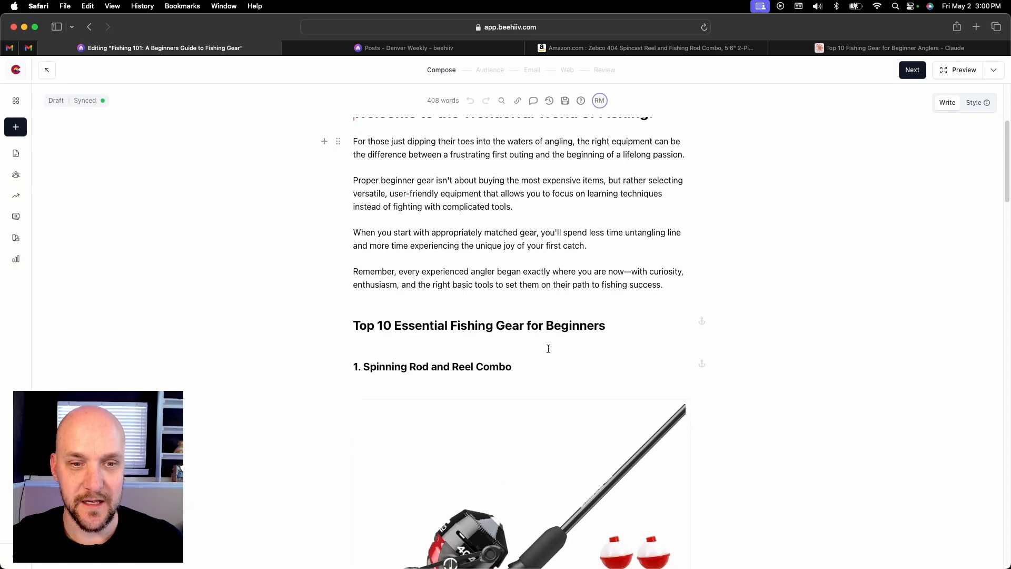
click(520, 370)
key(Return)
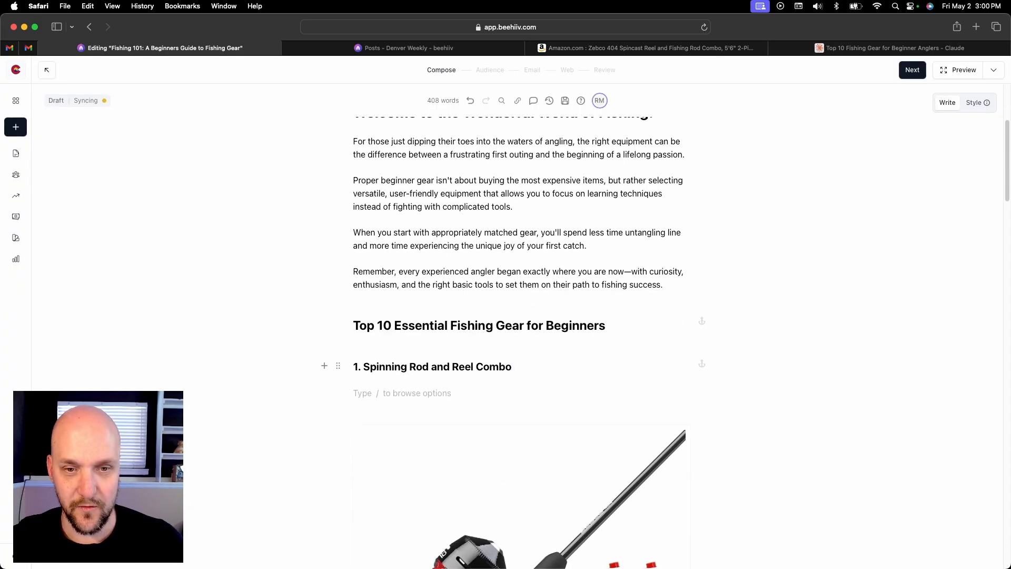
key(super+v)
Copy the affiliate link address attached to the rod and reel image
scroll(563, 337, down, 3)
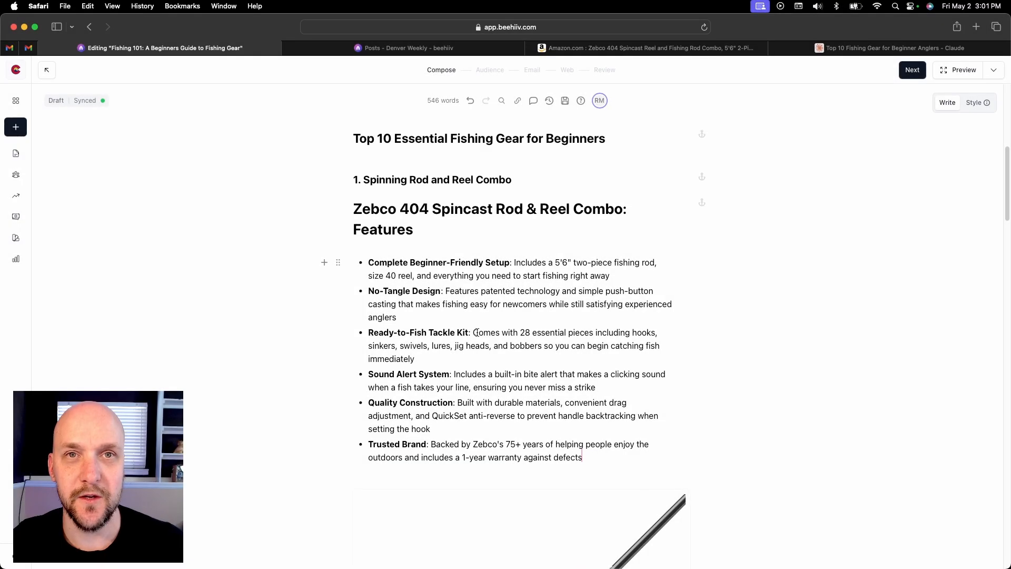
scroll(563, 338, down, 5)
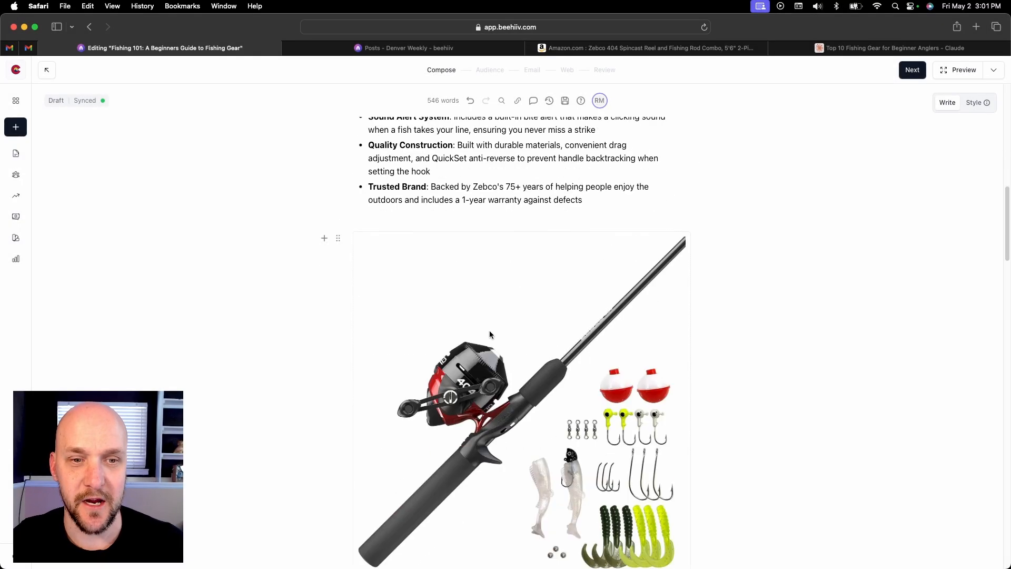
click(475, 293)
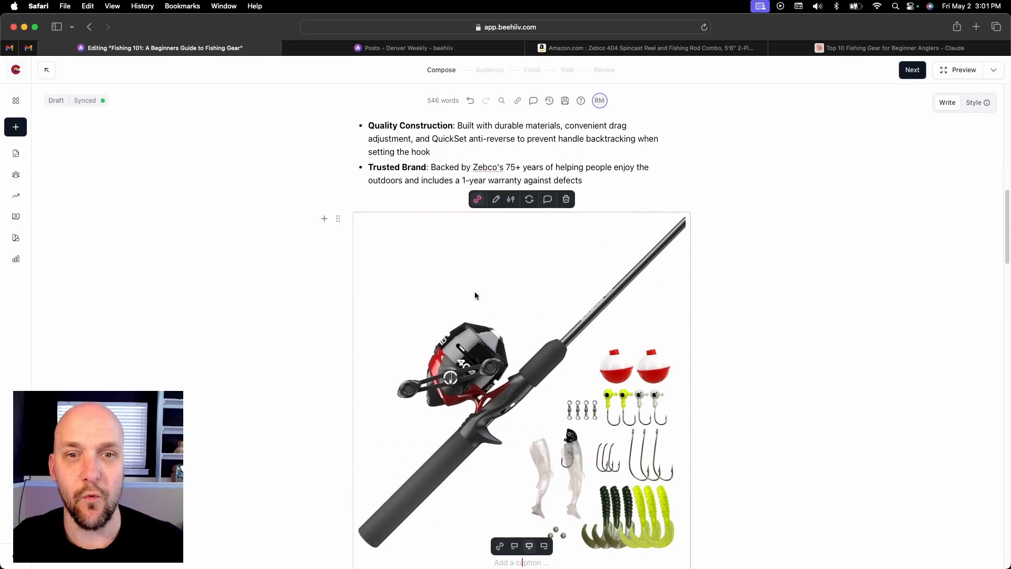
click(479, 200)
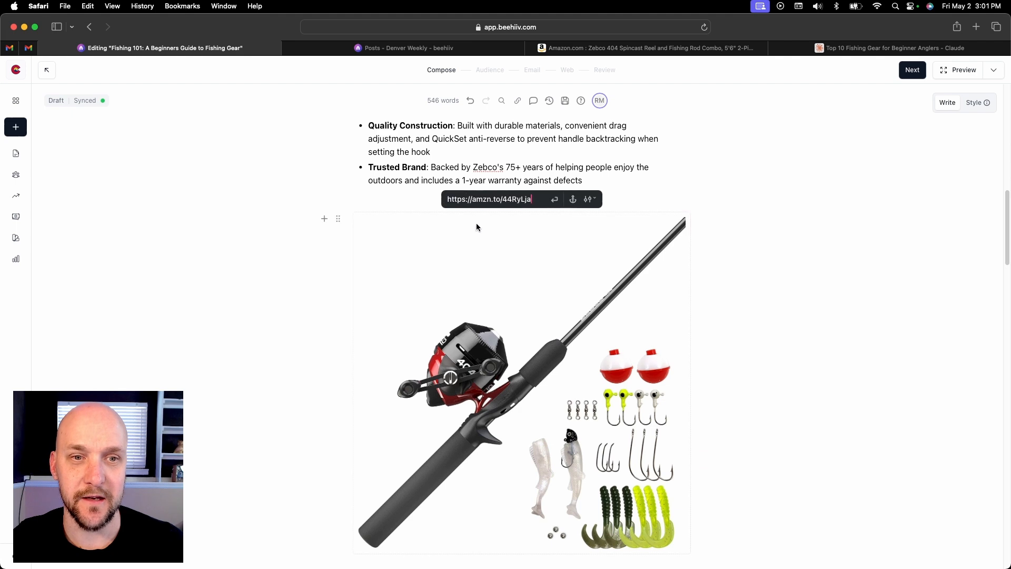
triple_click(506, 200)
key(super+c)
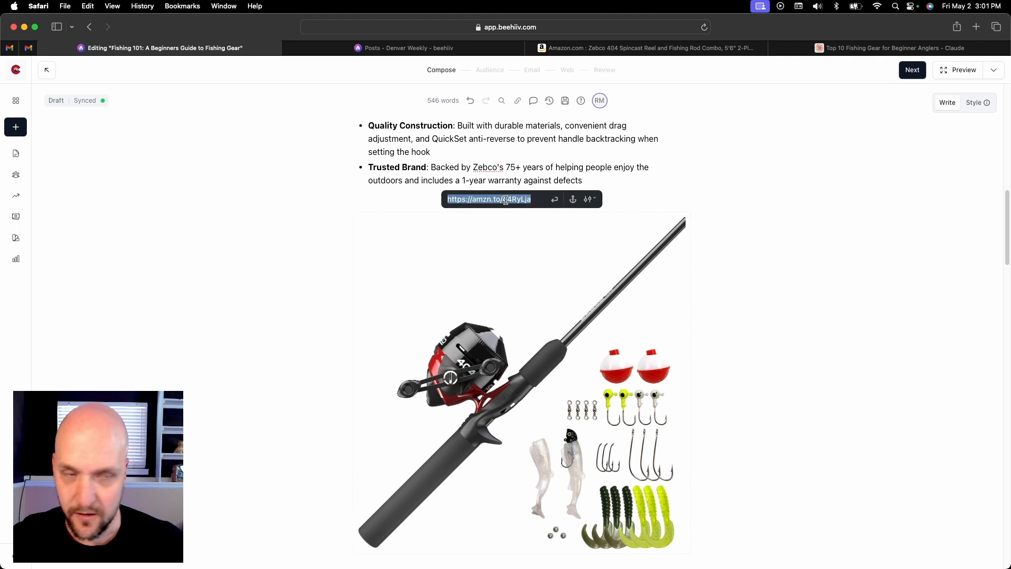
click(555, 199)
scroll(470, 231, up, 2)
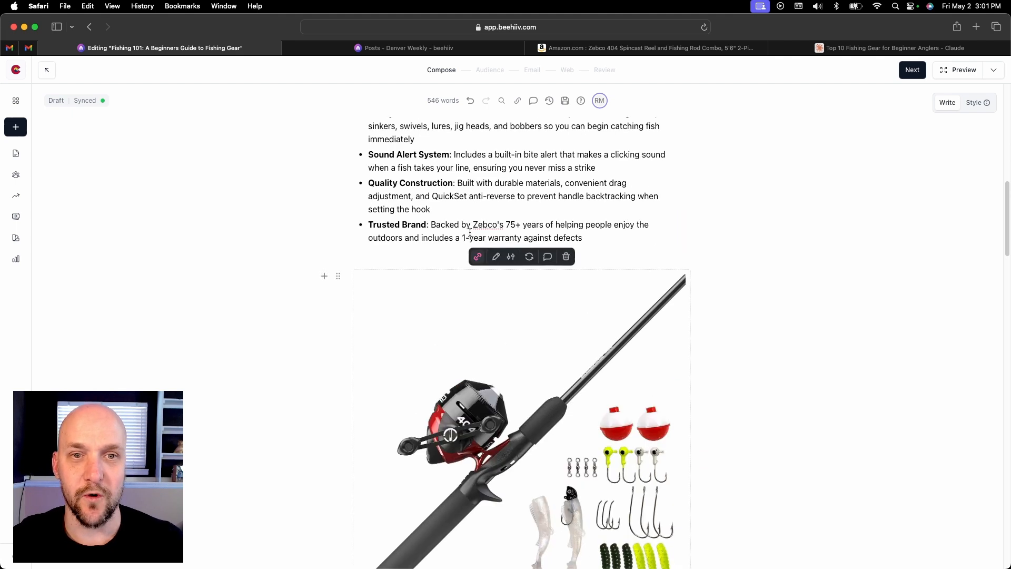
scroll(470, 232, up, 6)
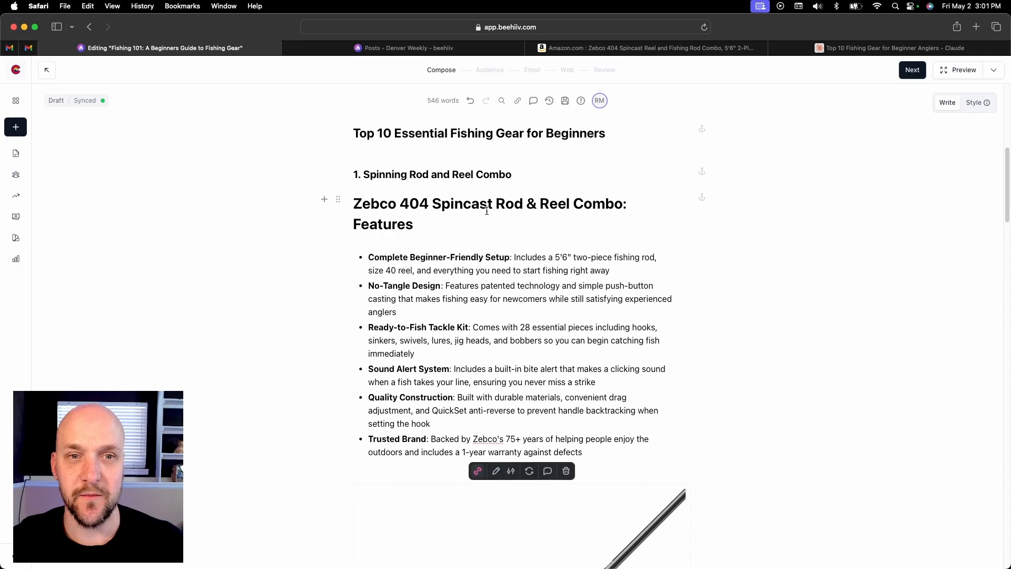
drag(623, 205, 357, 205)
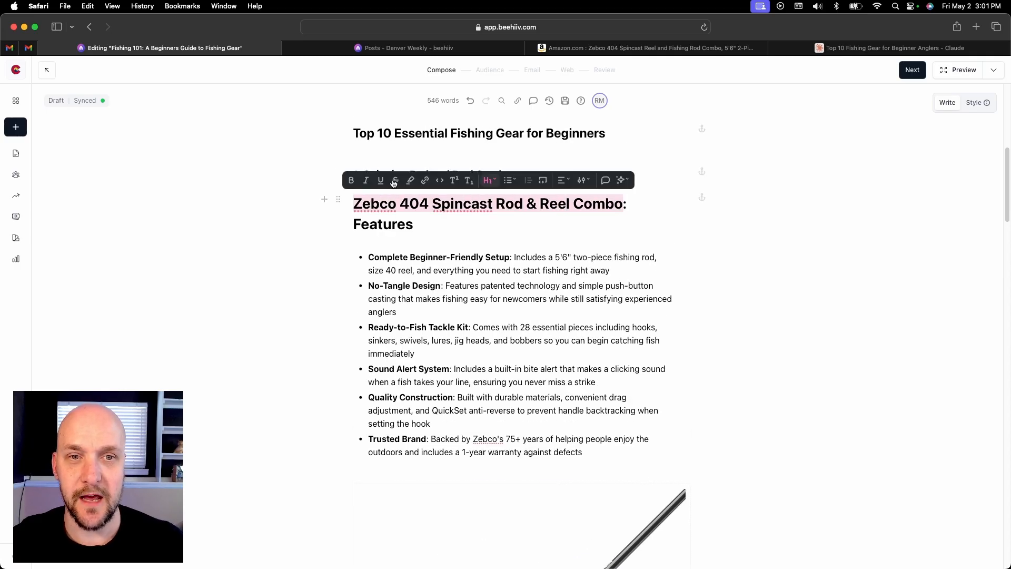
click(425, 180)
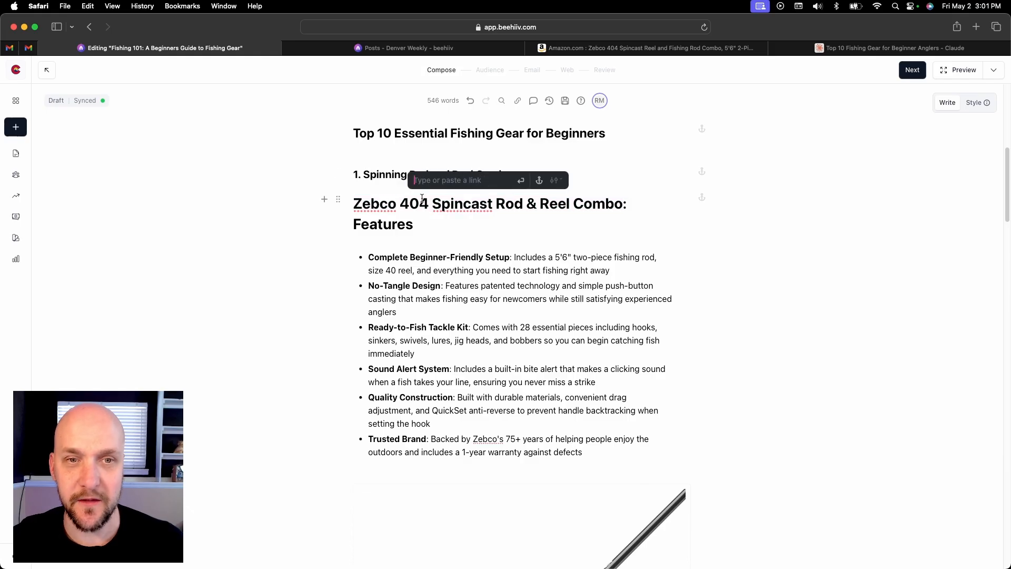
key(super+v)
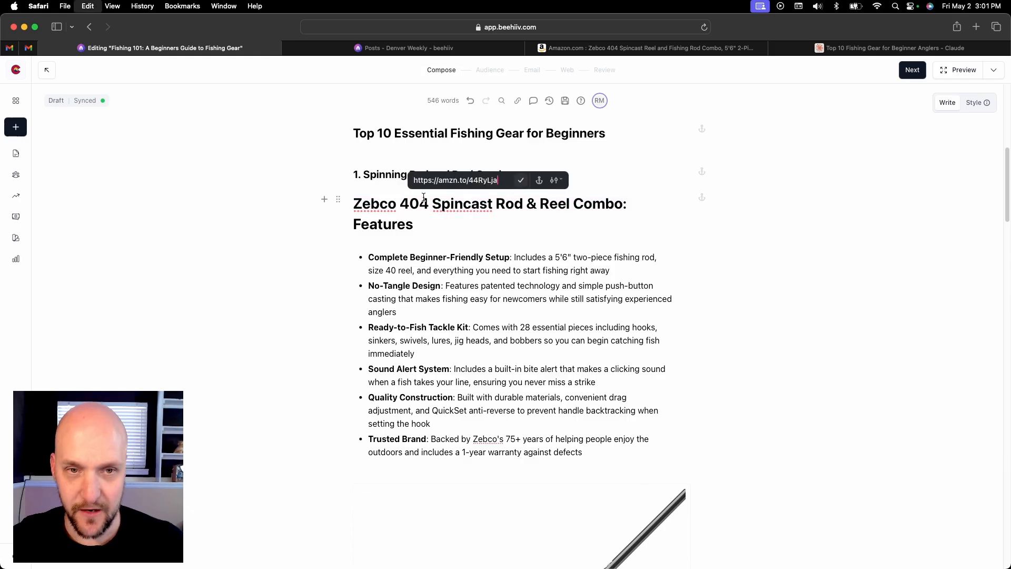
click(521, 181)
click(709, 275)
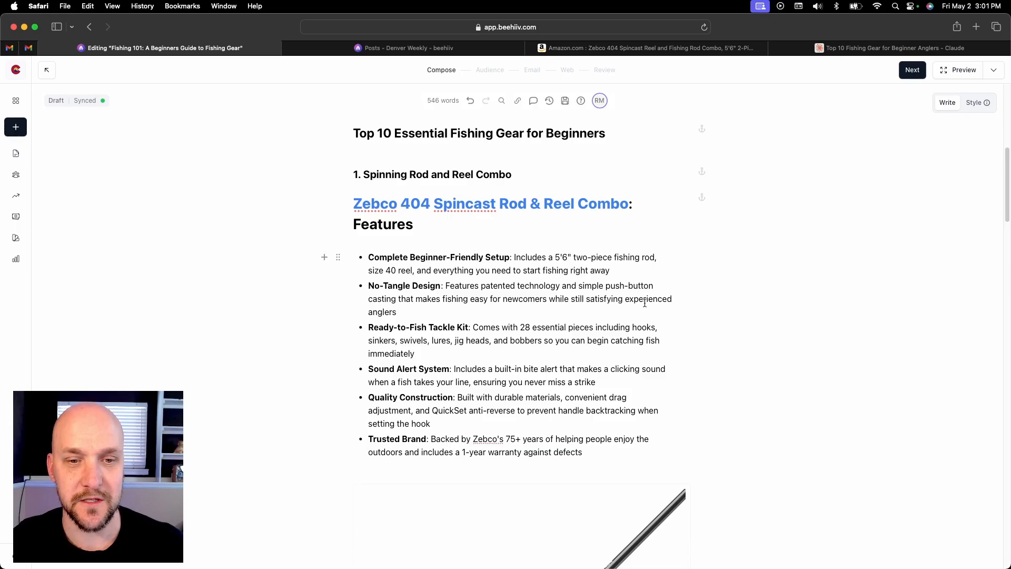
Caption the rod and reel image "Click Product to Learn More"
scroll(645, 303, down, 6)
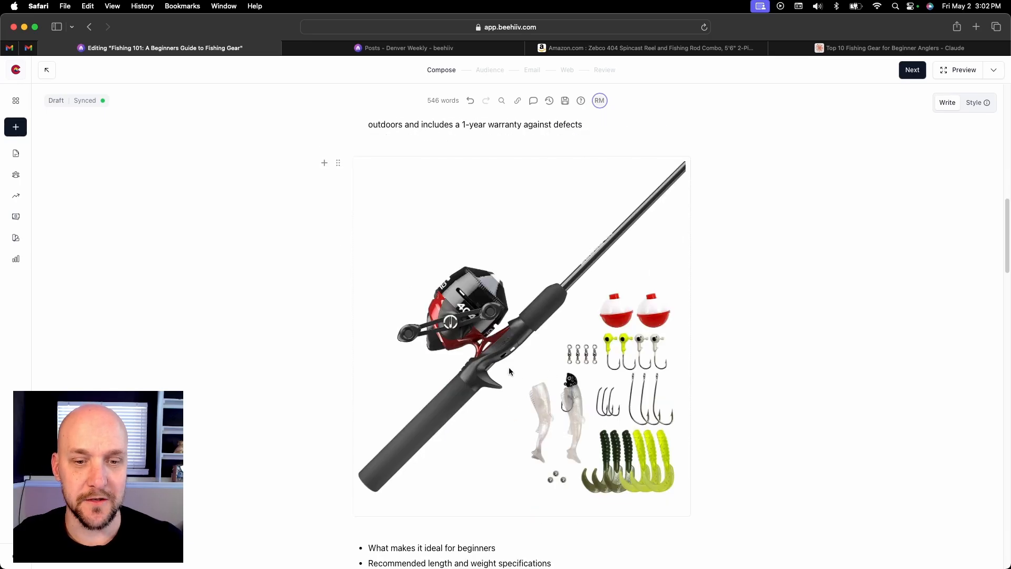
click(505, 352)
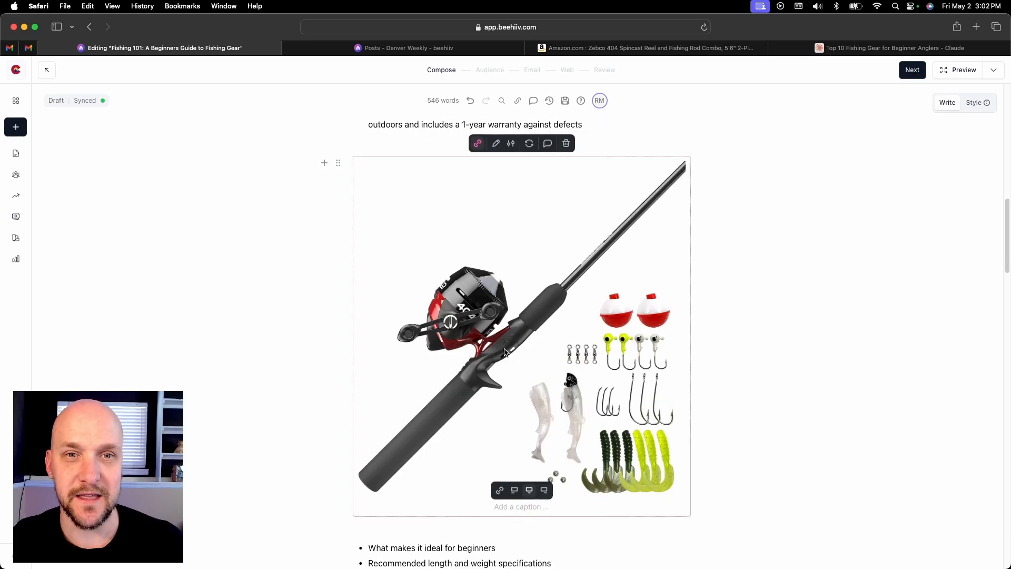
click(521, 506)
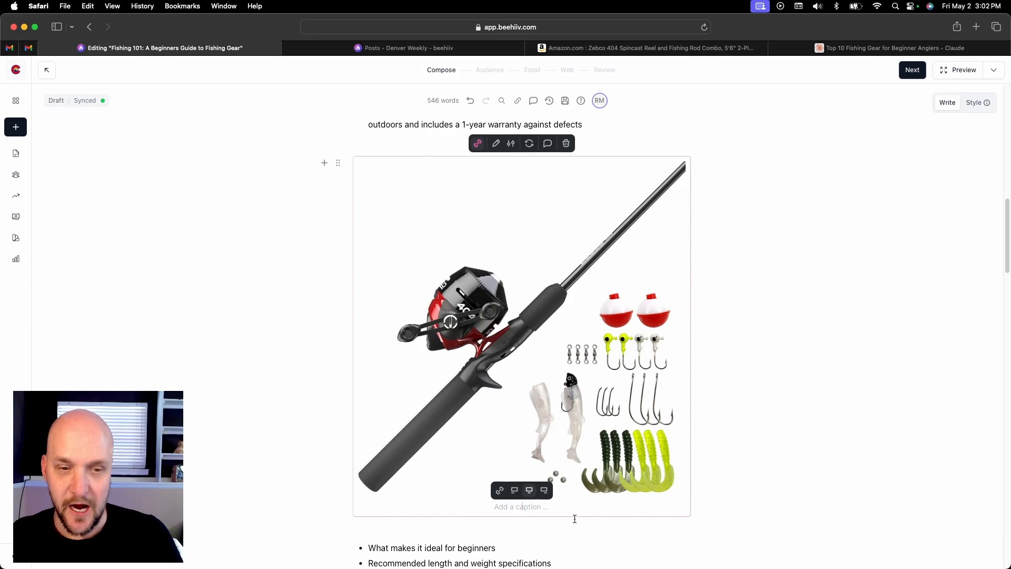
text(Click Image)
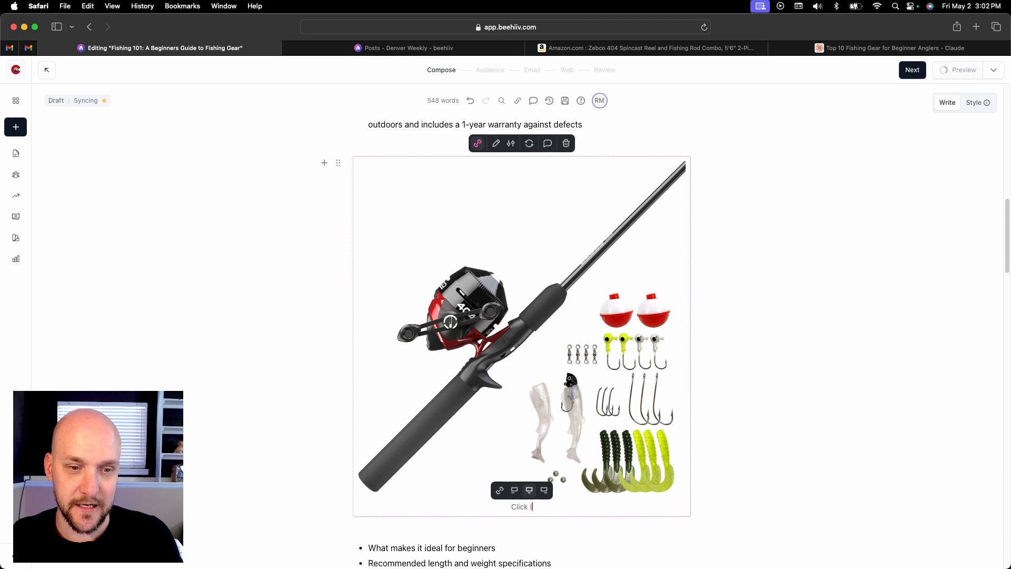
key(BackSpace)
key(BackSpace)
key(BackSpace)
key(BackSpace)
key(BackSpace)
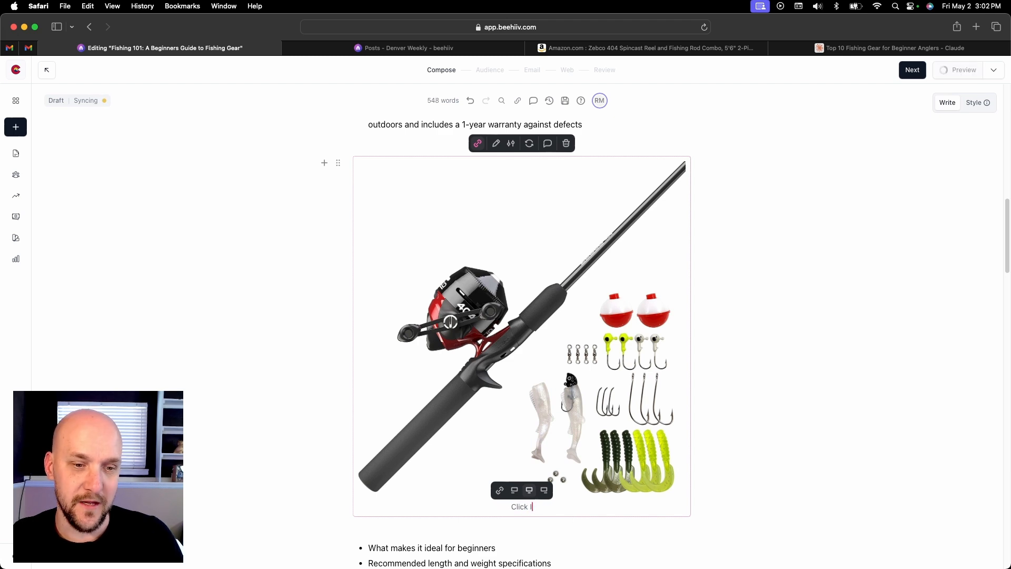
text(Produc)
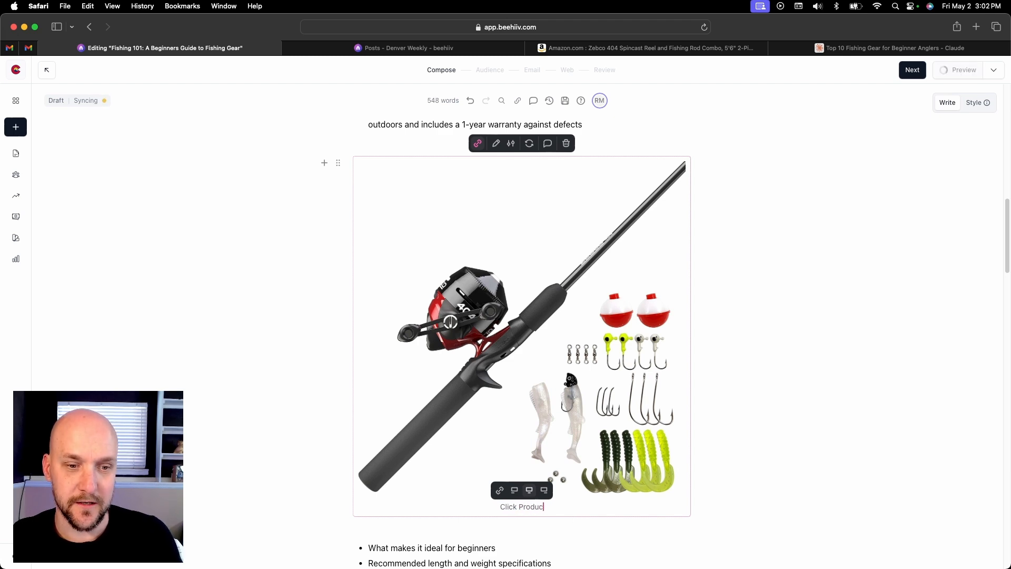
text(t to Learn More)
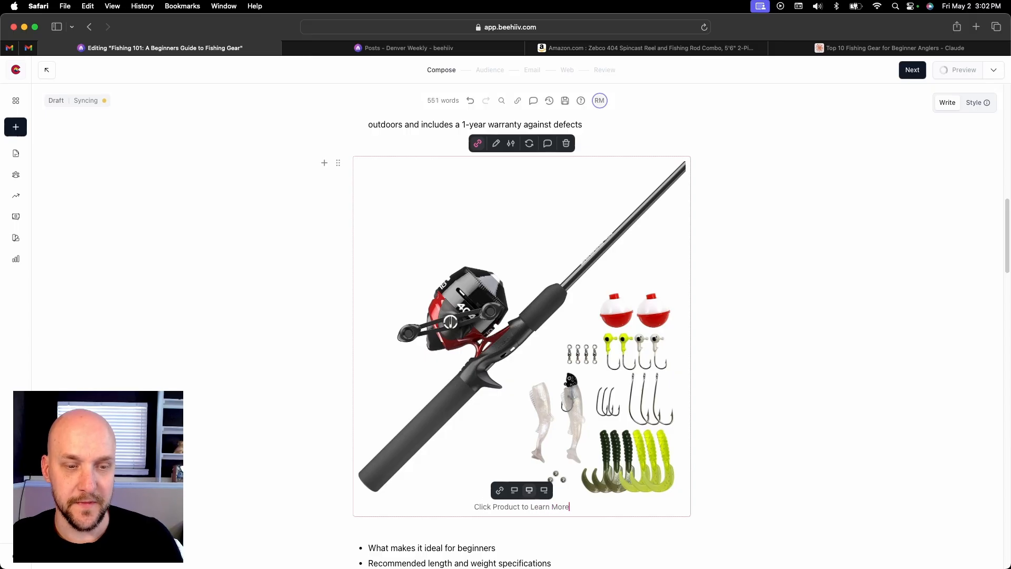
click(755, 434)
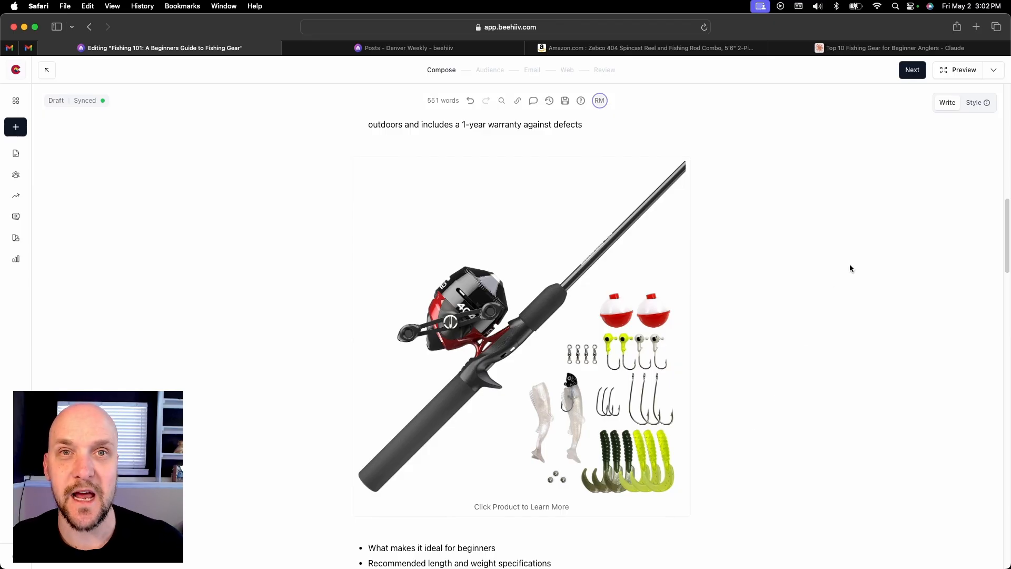
Preview the post and check the linked product title, feature list and rod and reel image in the desktop web view
click(961, 78)
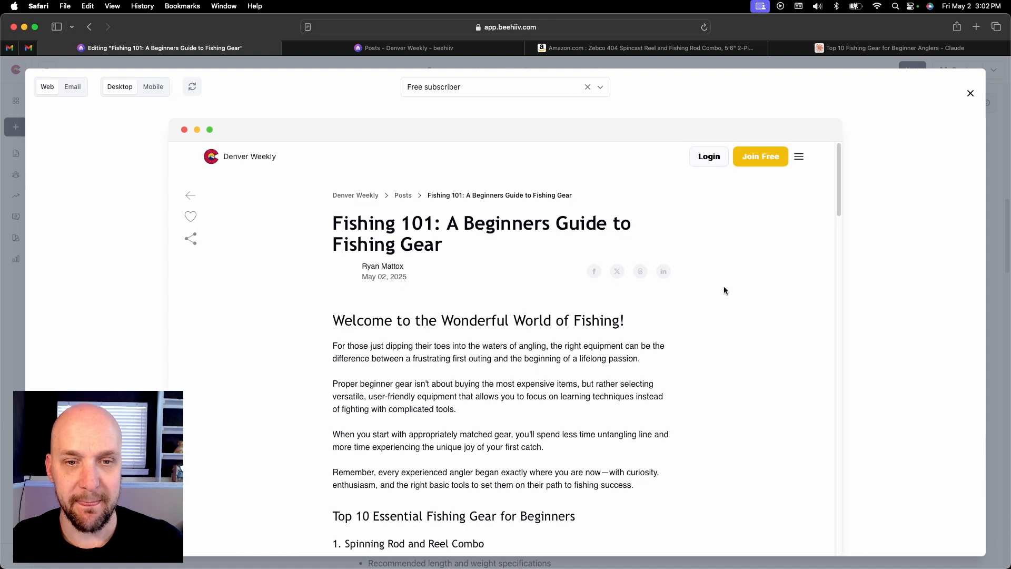
scroll(678, 305, down, 3)
scroll(677, 303, down, 10)
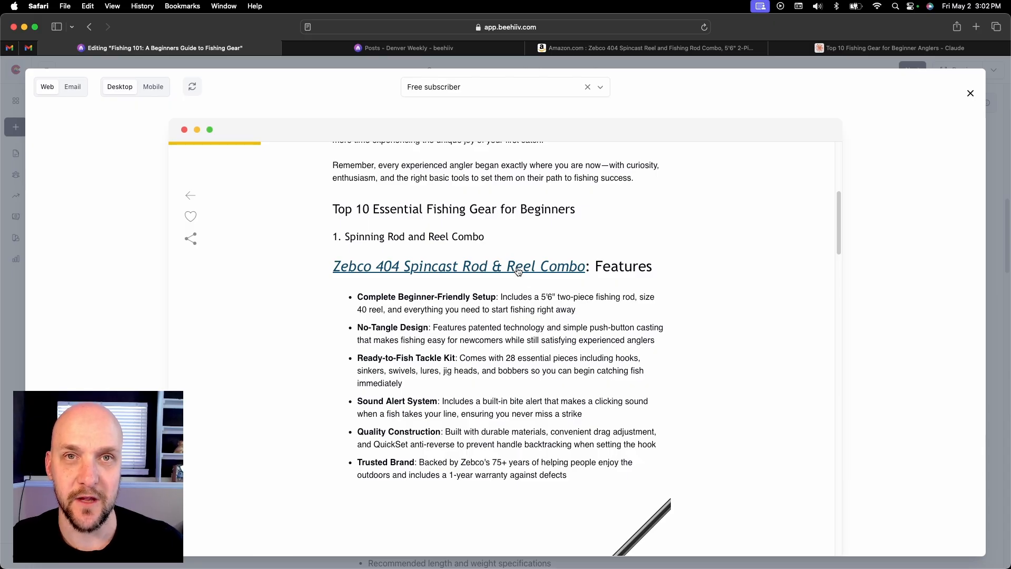
scroll(533, 323, down, 5)
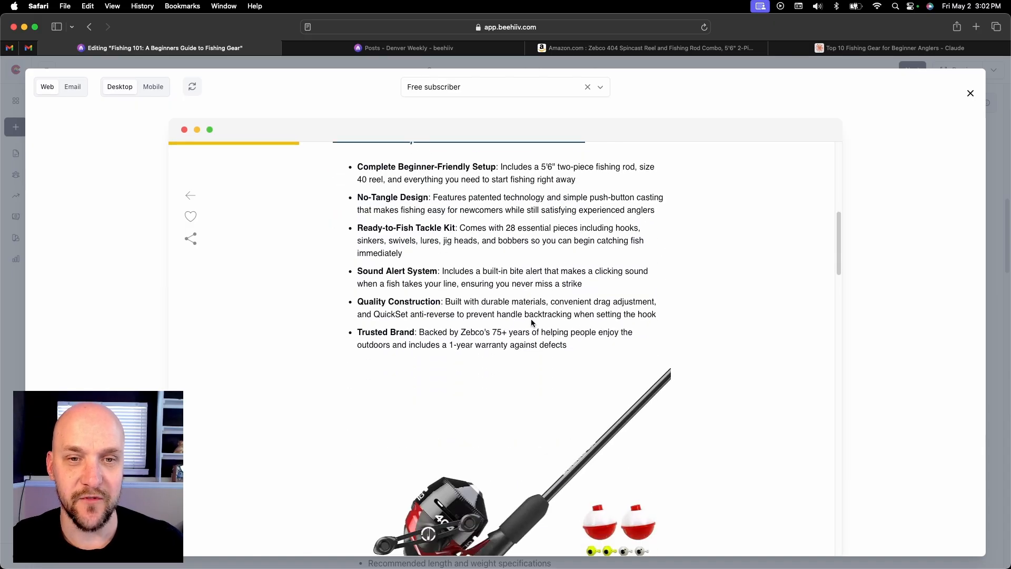
scroll(497, 357, down, 4)
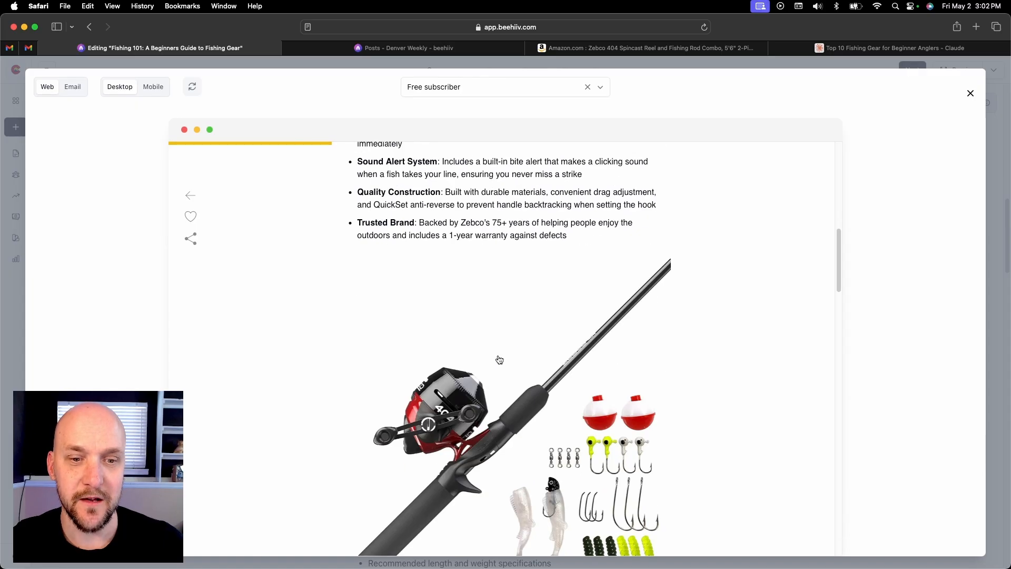
Review the desktop web preview from the welcome introduction through the Zebco 404 feature list
scroll(473, 373, down, 1)
scroll(472, 373, down, 1)
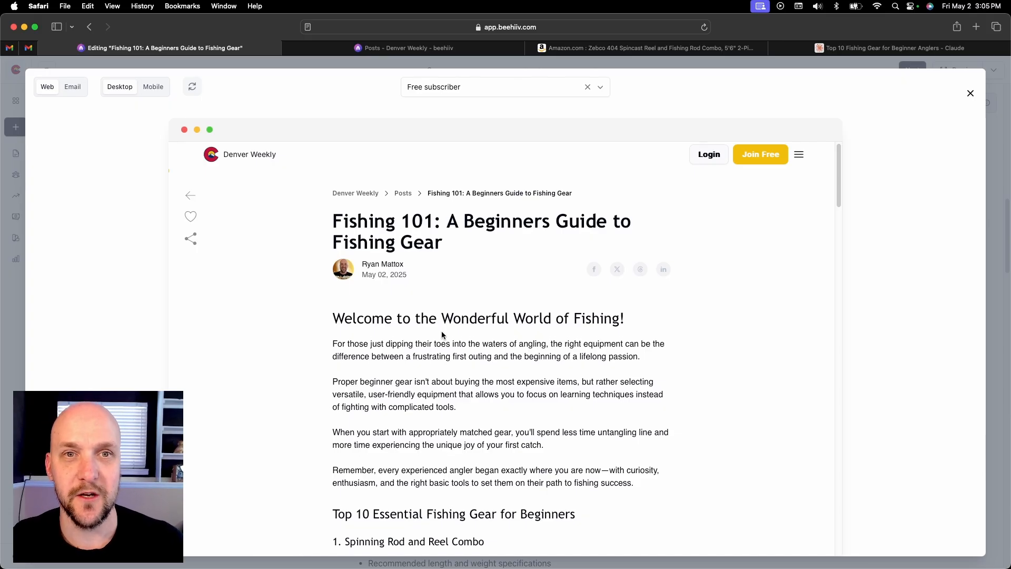
scroll(441, 331, down, 1)
scroll(441, 333, down, 1)
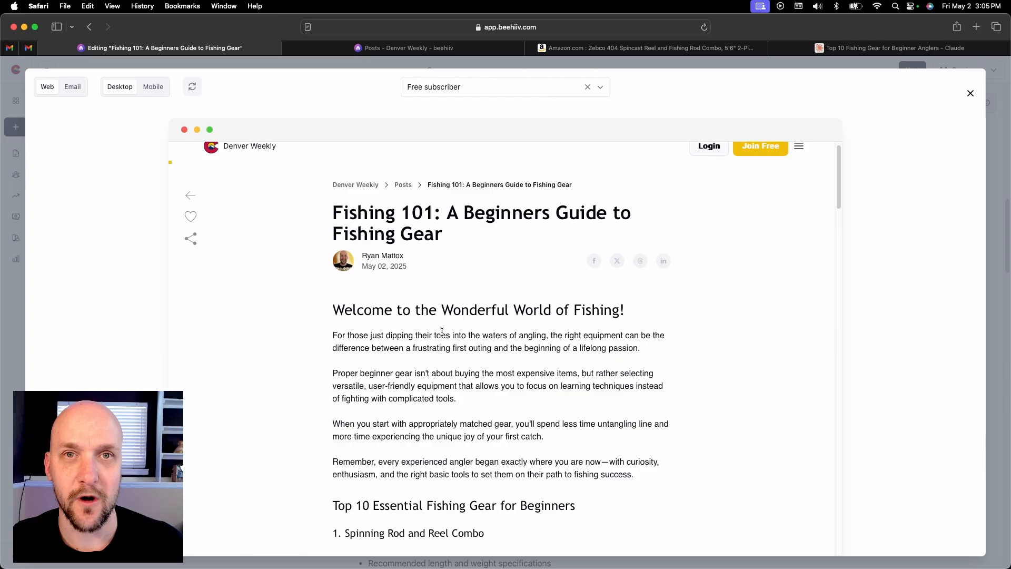
scroll(441, 332, down, 5)
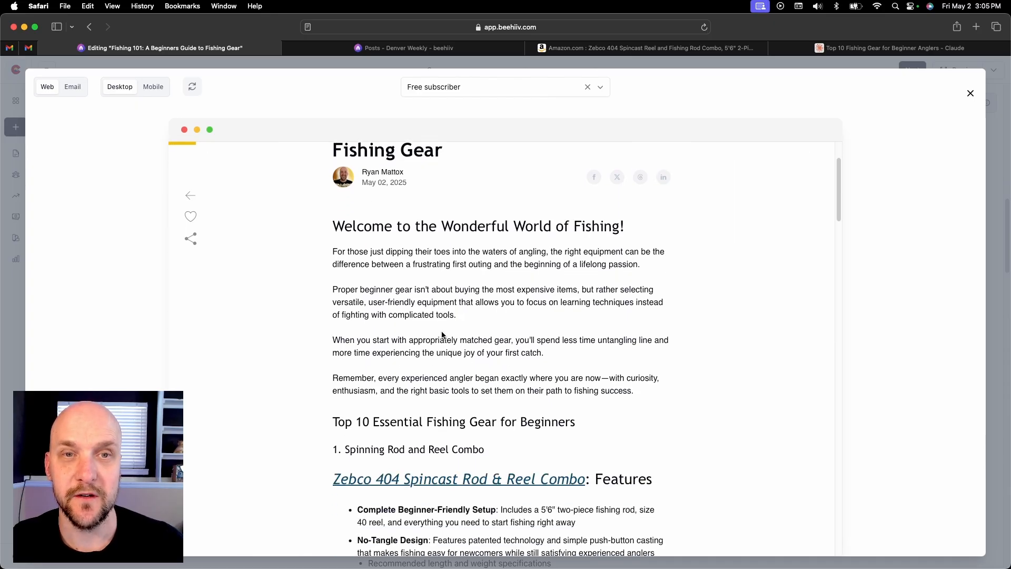
scroll(443, 335, down, 3)
scroll(444, 295, down, 4)
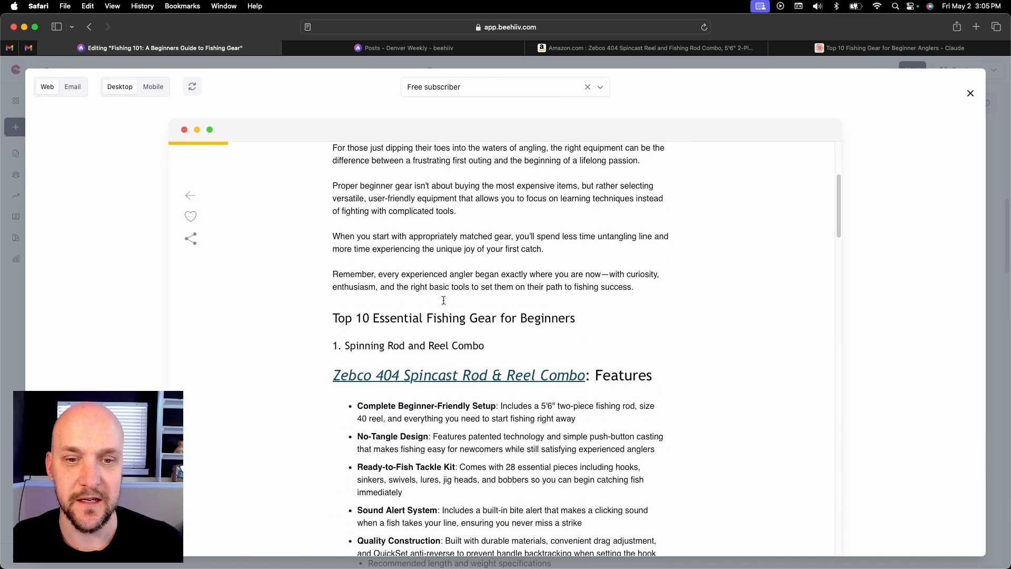
scroll(460, 308, down, 6)
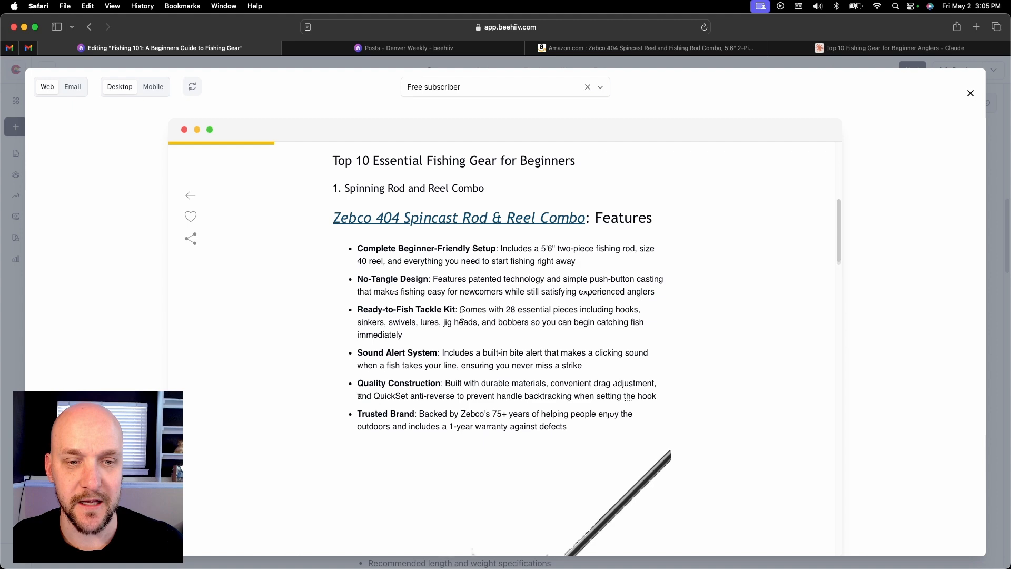
scroll(462, 316, down, 10)
scroll(462, 316, up, 15)
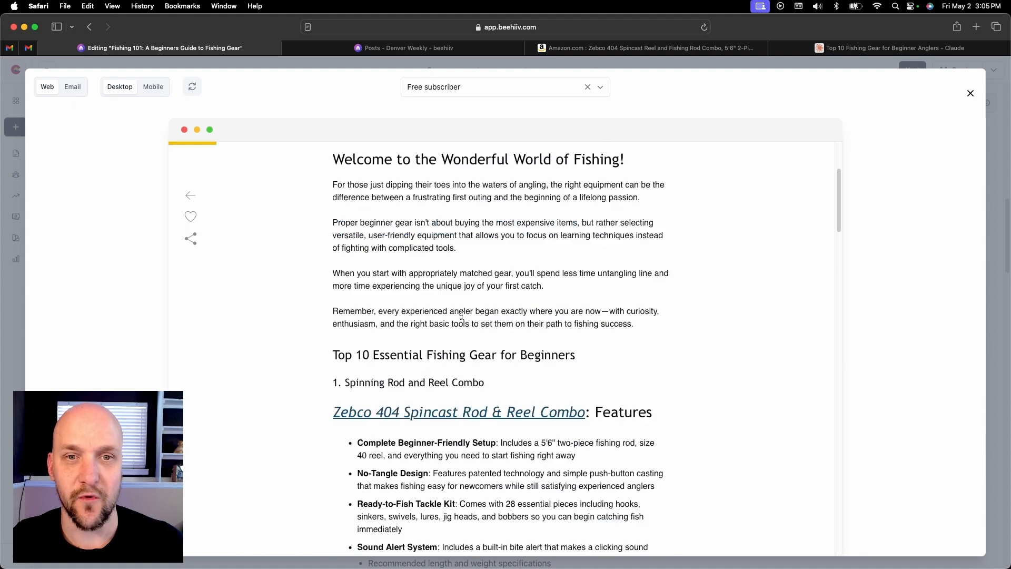
scroll(462, 317, up, 3)
Check the post's desktop email preview, including its introduction and the Zebco 404 feature list
click(80, 90)
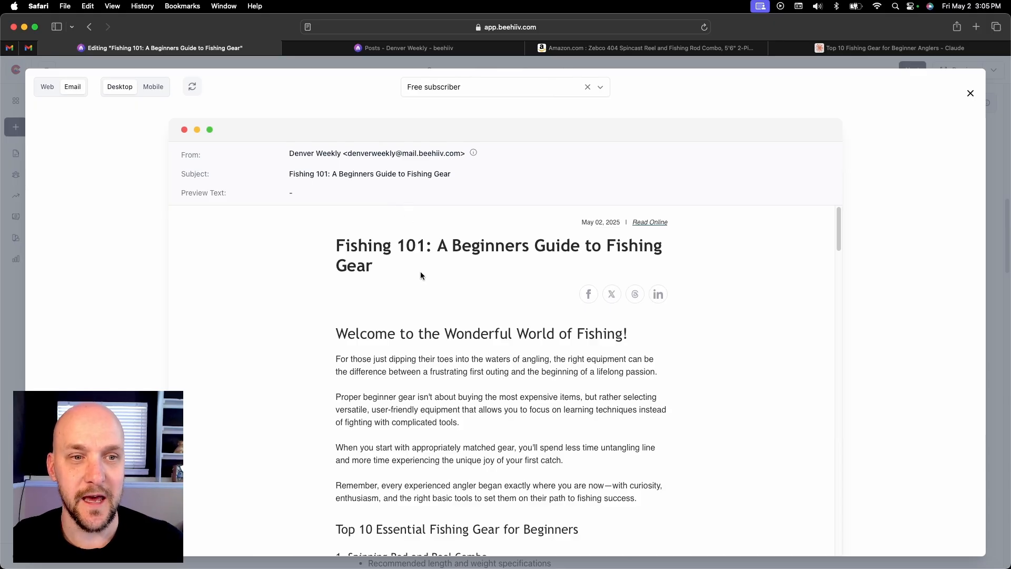
scroll(420, 273, down, 2)
scroll(421, 277, down, 10)
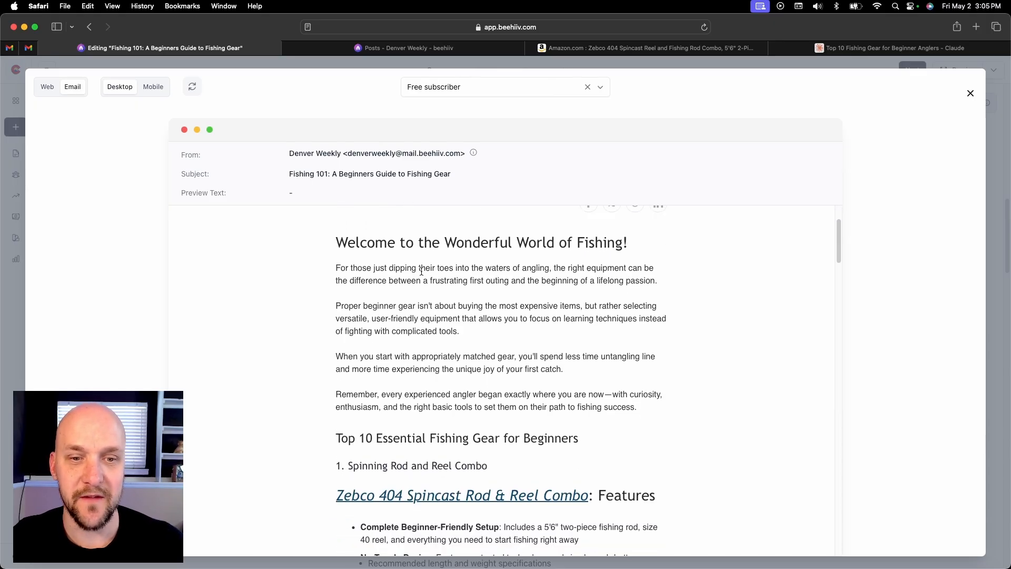
scroll(423, 272, down, 7)
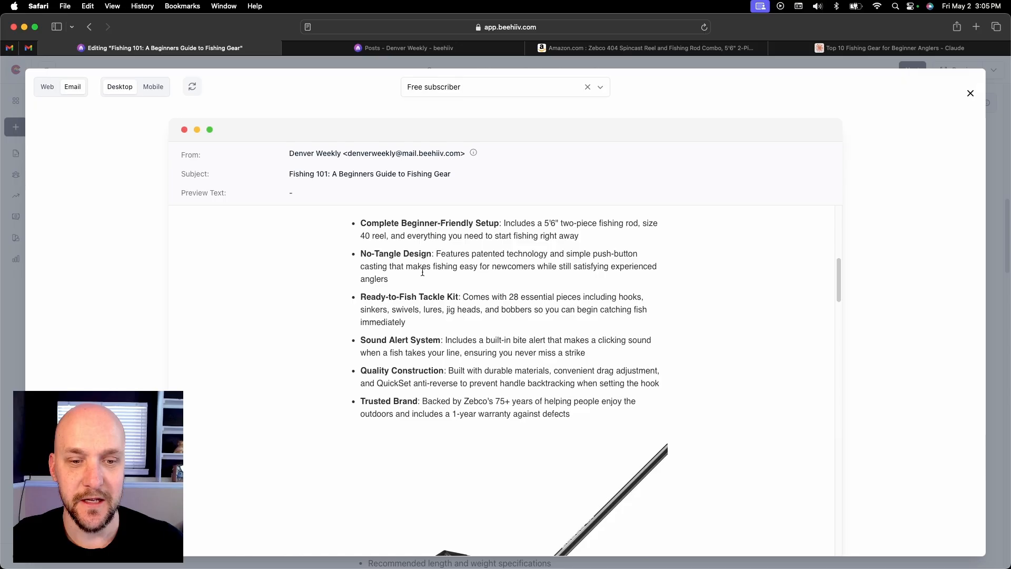
scroll(429, 271, up, 19)
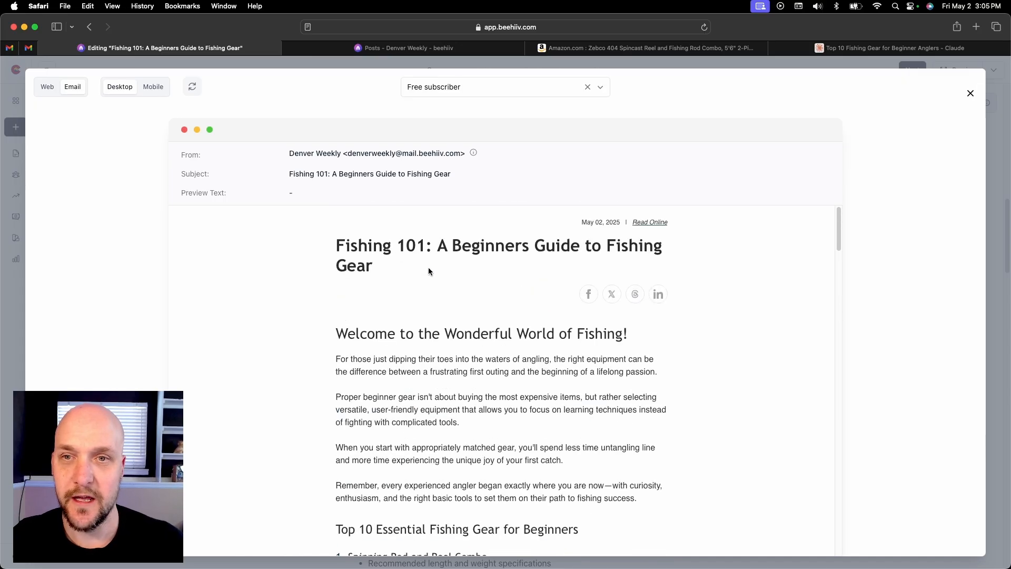
Check the mobile email preview from the post title through the linked product heading, feature list and rod and reel image
click(155, 88)
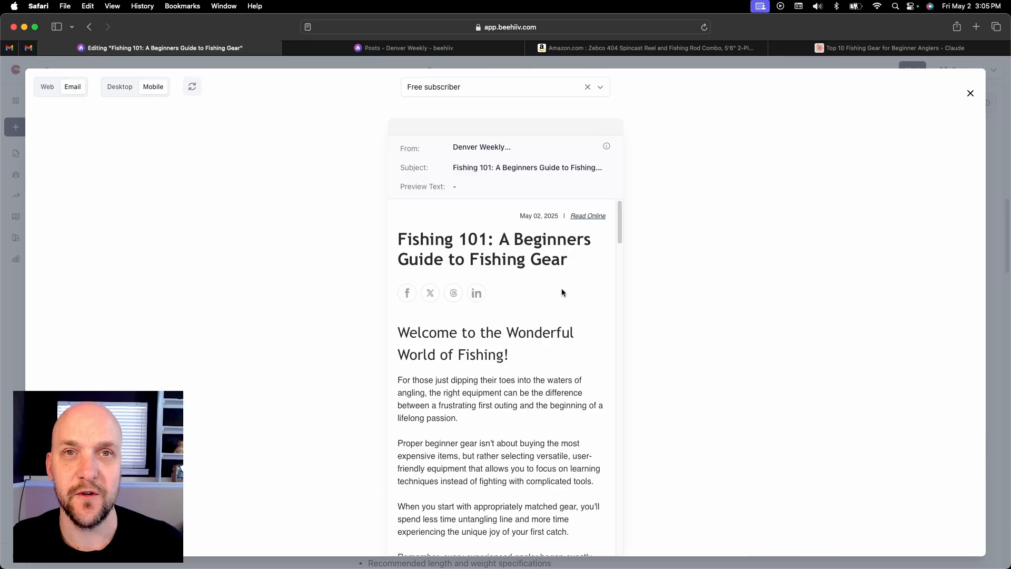
scroll(561, 291, down, 1)
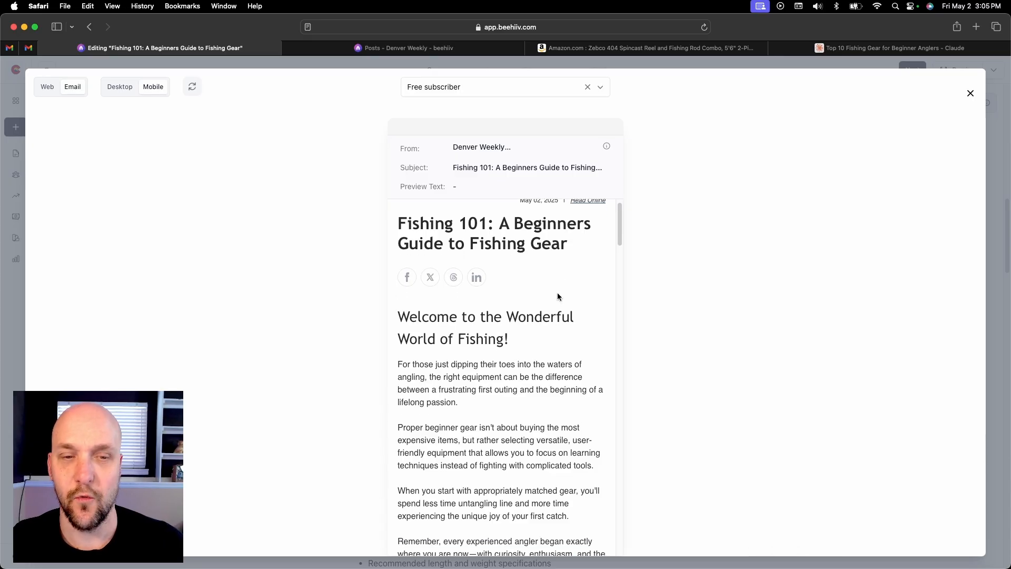
scroll(556, 296, down, 2)
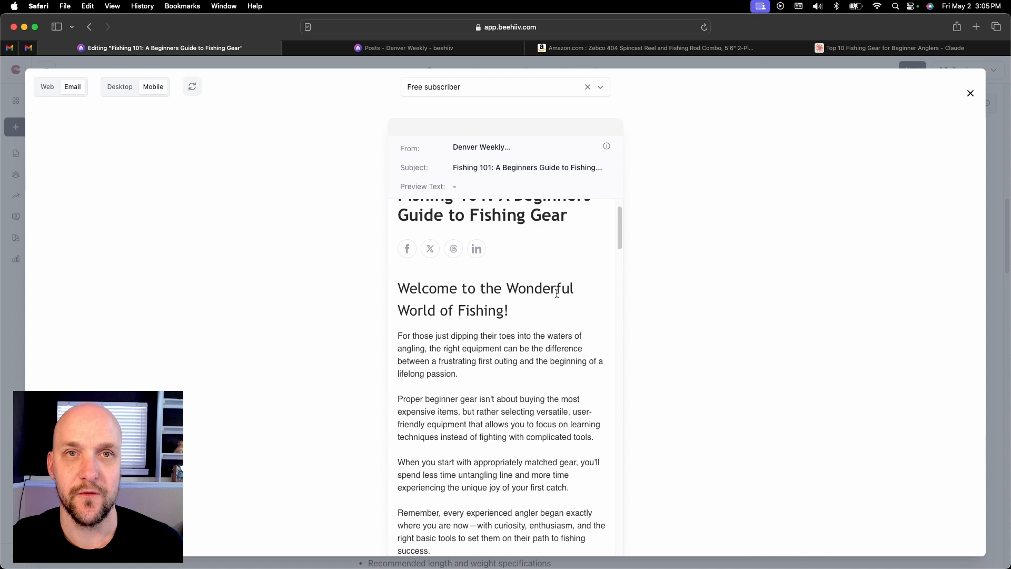
scroll(557, 293, down, 8)
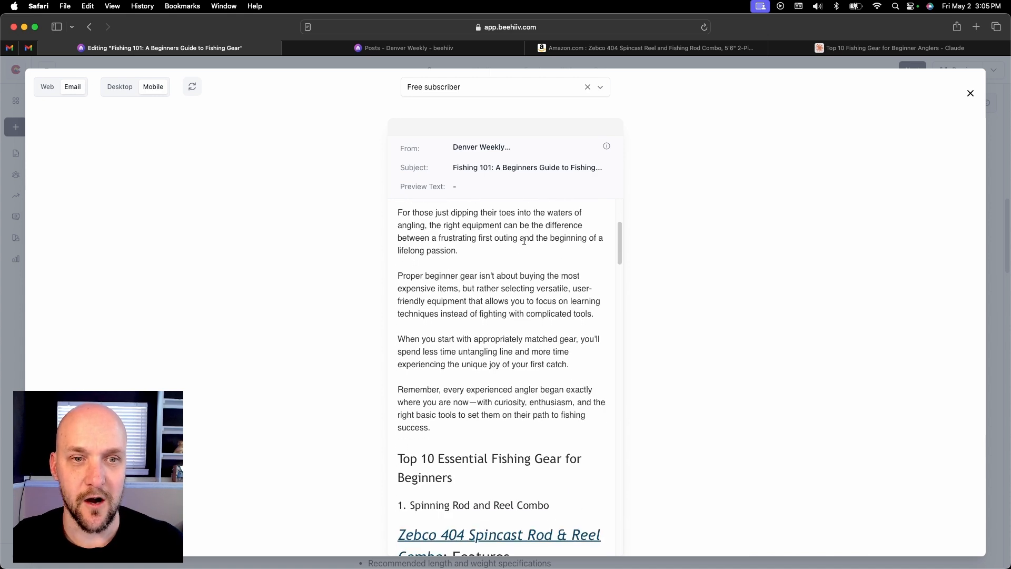
scroll(537, 243, down, 5)
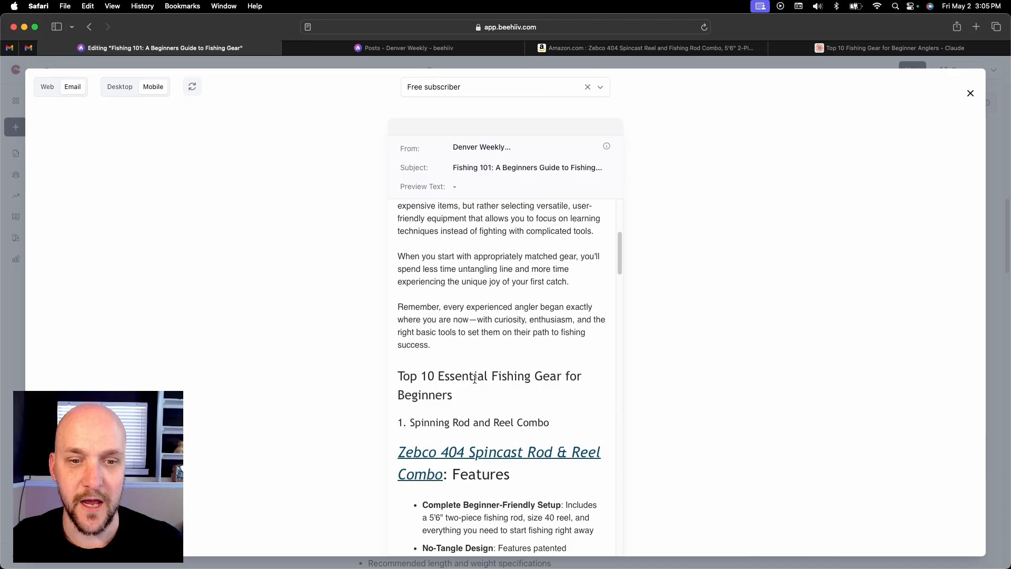
scroll(503, 384, down, 3)
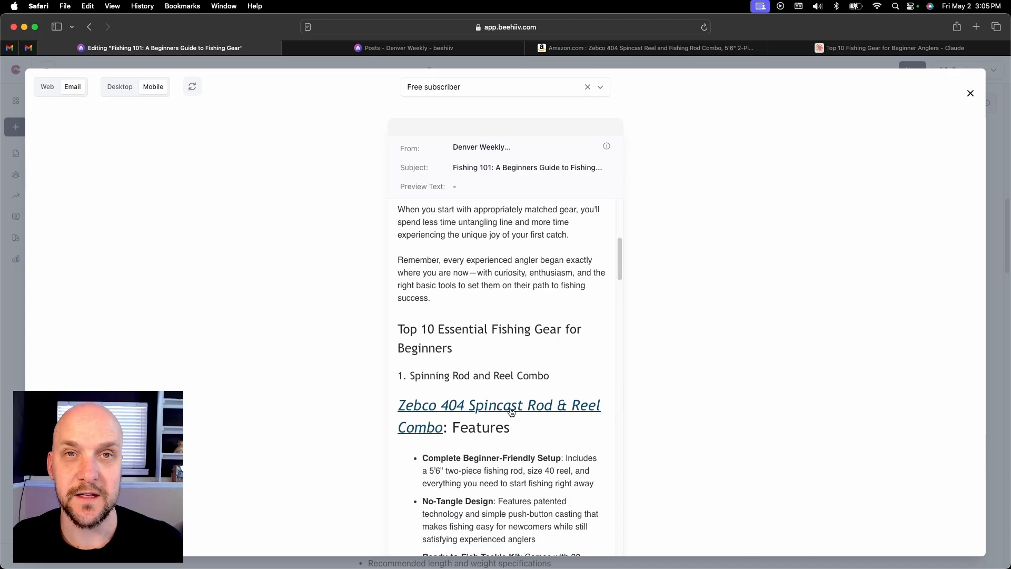
scroll(511, 412, down, 6)
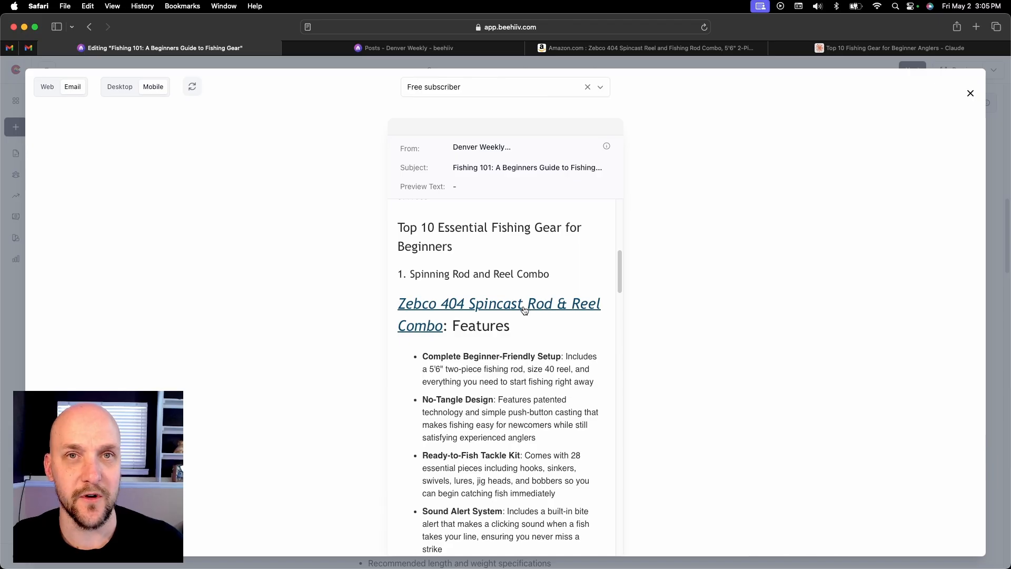
scroll(524, 310, down, 20)
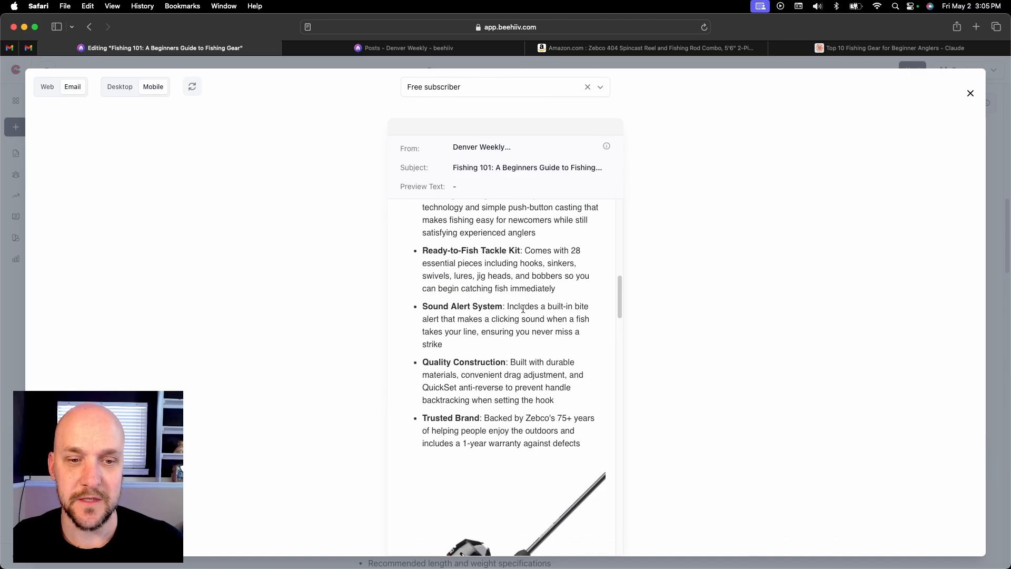
scroll(523, 313, down, 3)
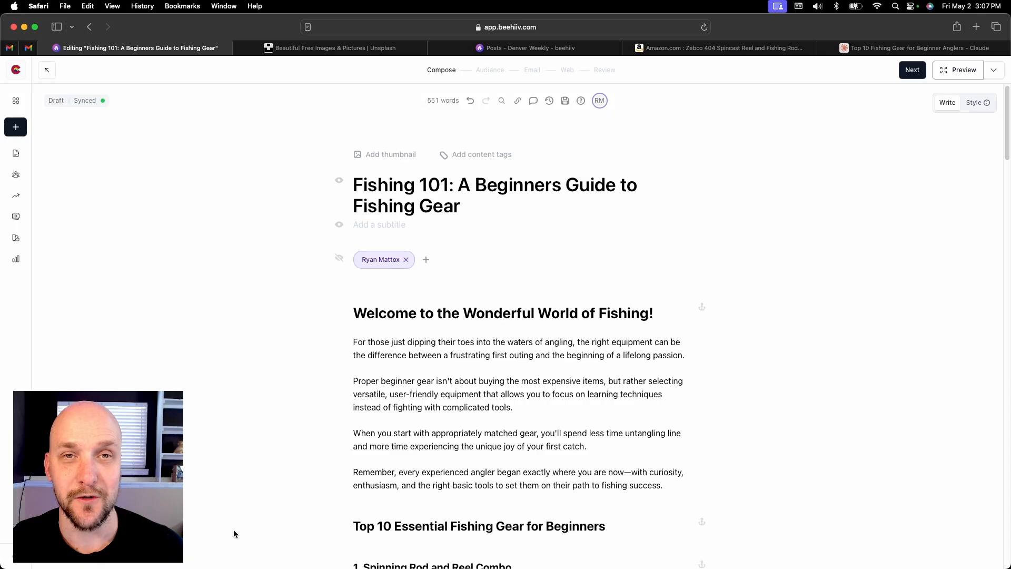
Switch to Unsplash and search its photos and illustrations for "fishing"
click(409, 52)
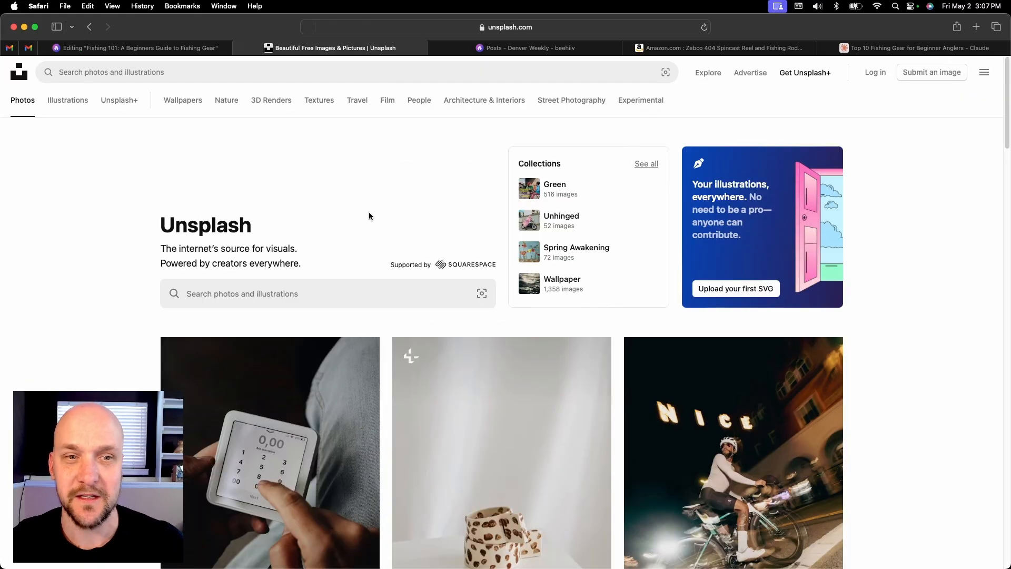
click(324, 293)
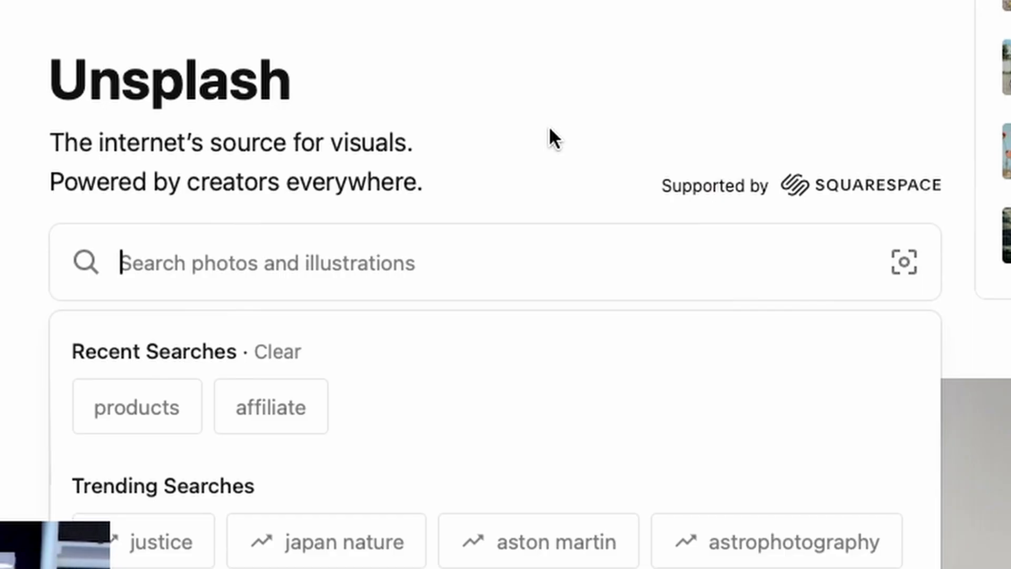
text(fishing)
key(Return)
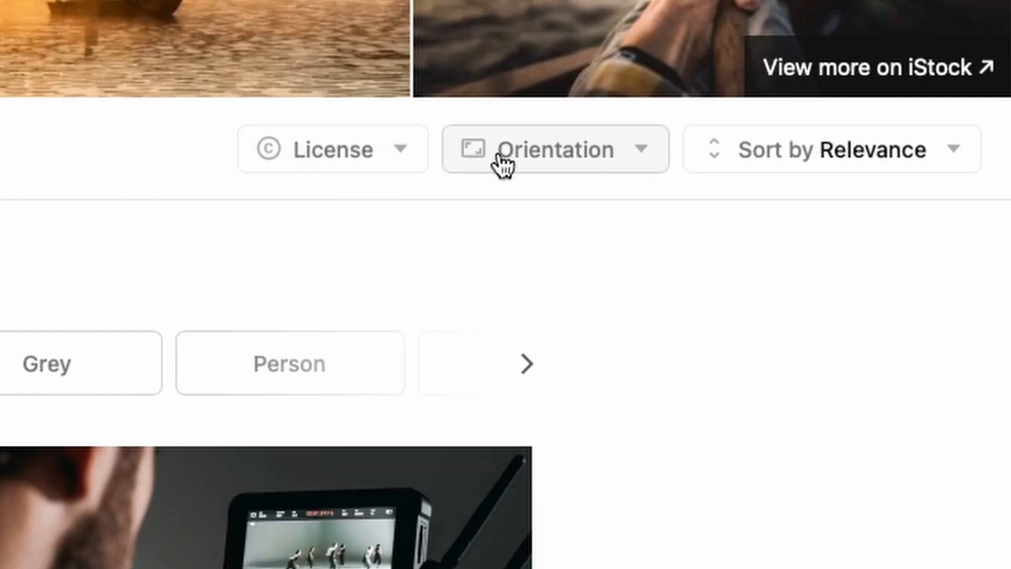
Filter the fishing photos to the Free license and Landscape orientation
click(413, 167)
click(319, 400)
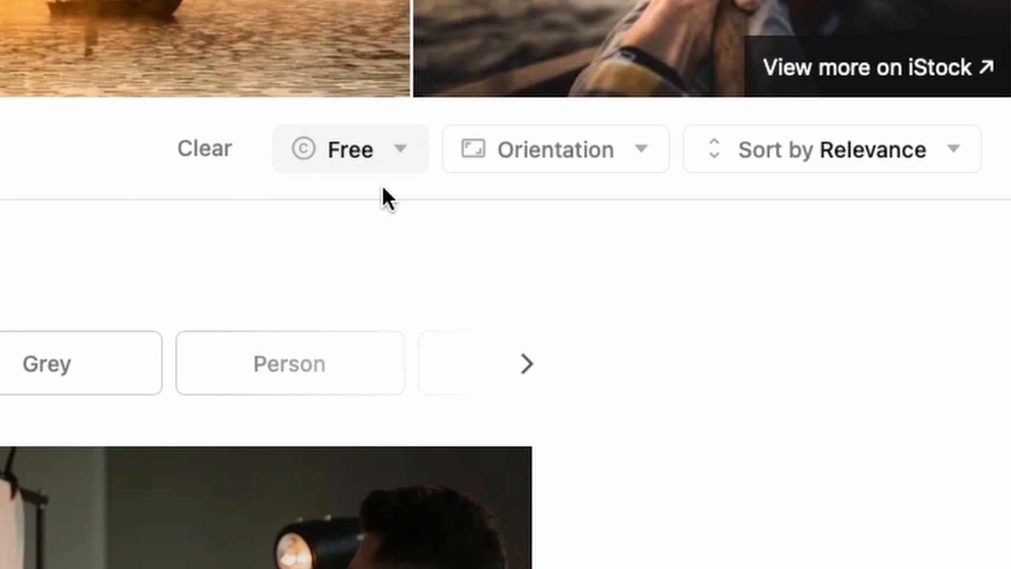
click(574, 167)
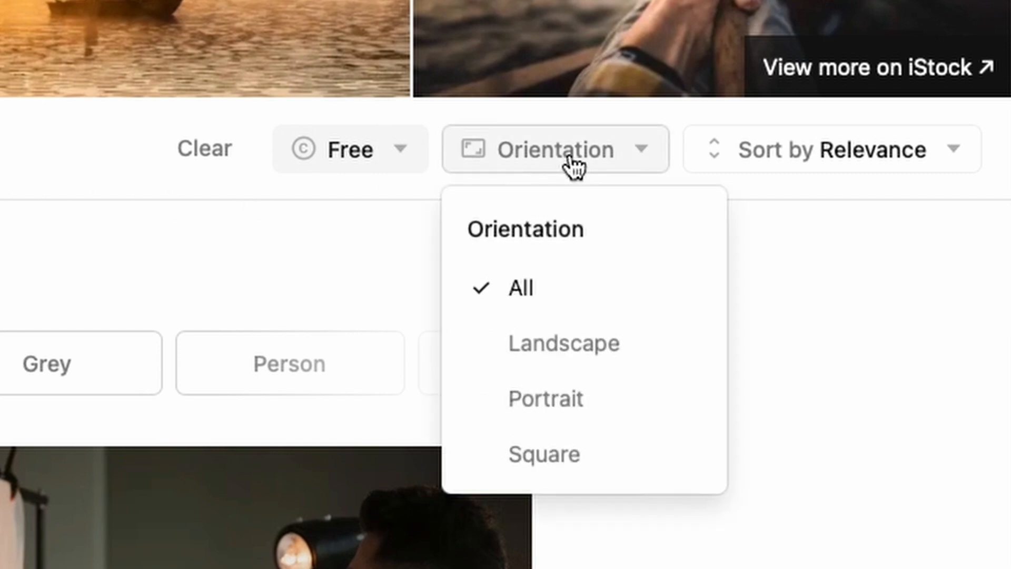
click(568, 343)
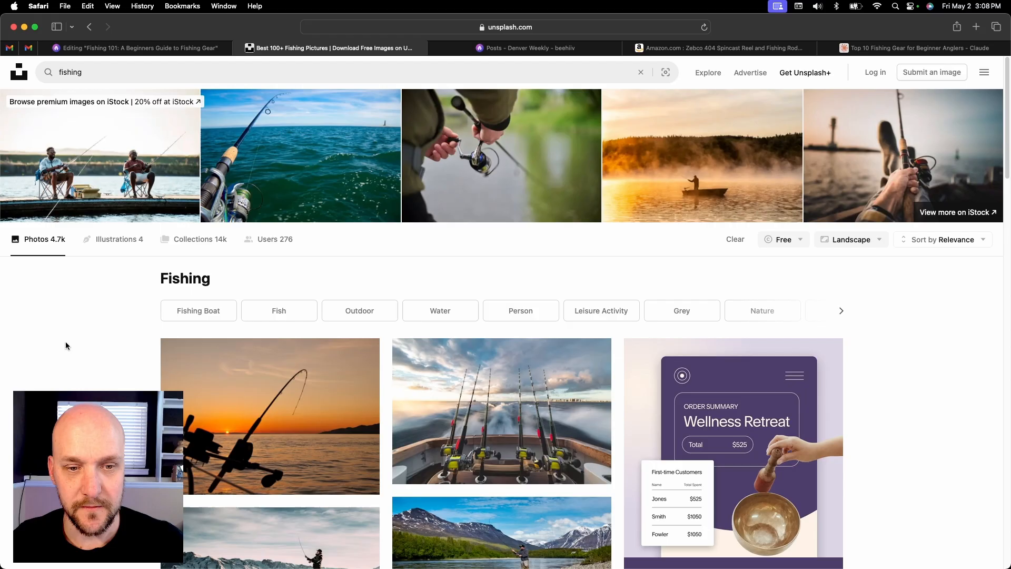
Find the photo of colourful fishing lures on dark wood and download it in Original Size (5184 x 3456)
scroll(64, 345, down, 3)
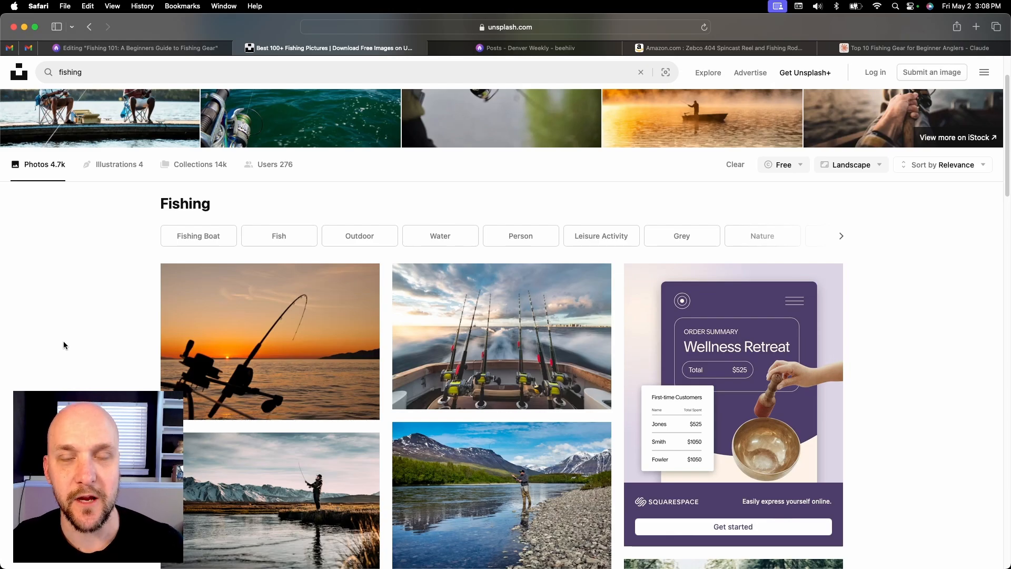
scroll(68, 337, down, 6)
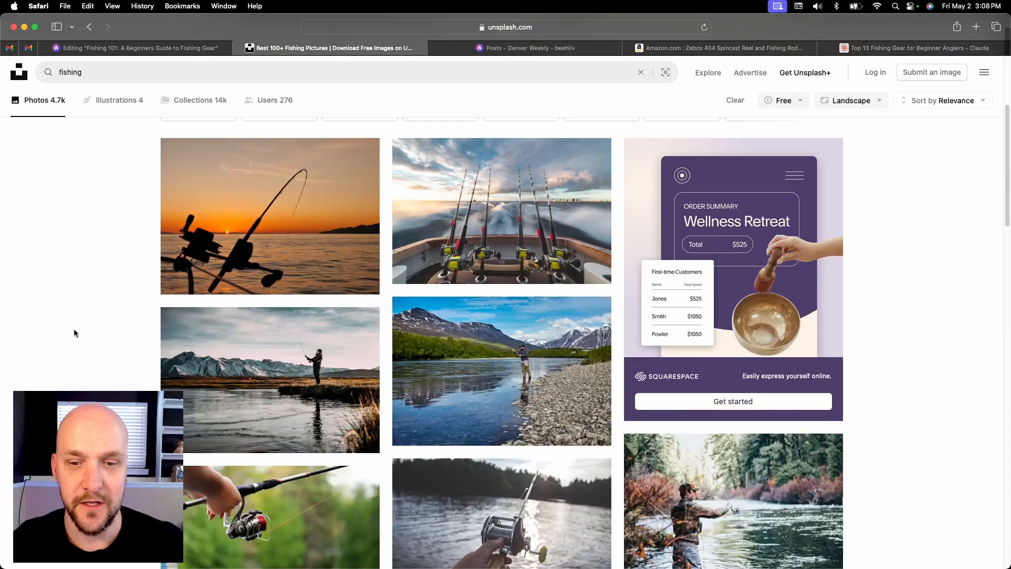
scroll(75, 330, down, 5)
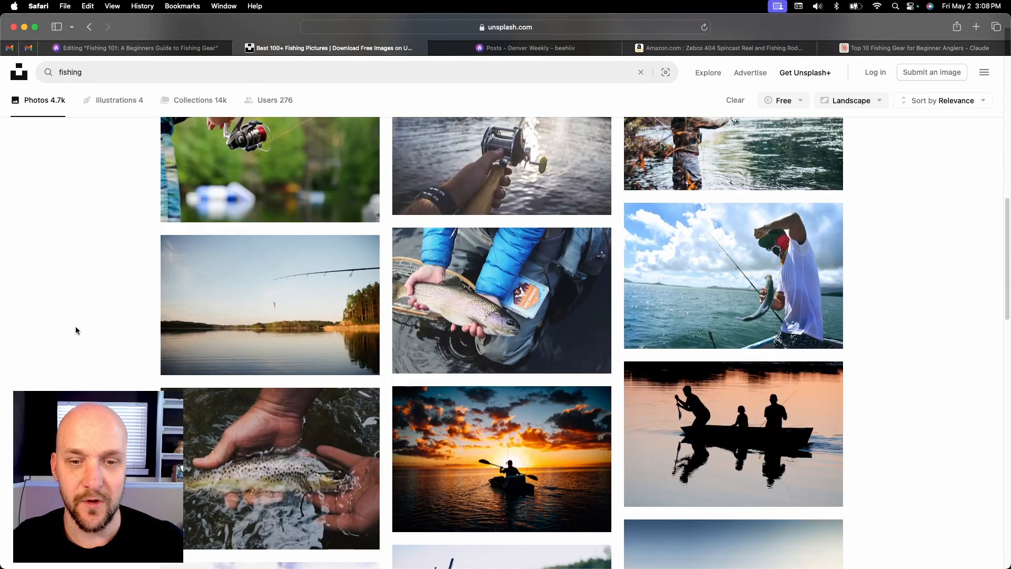
scroll(76, 330, down, 1)
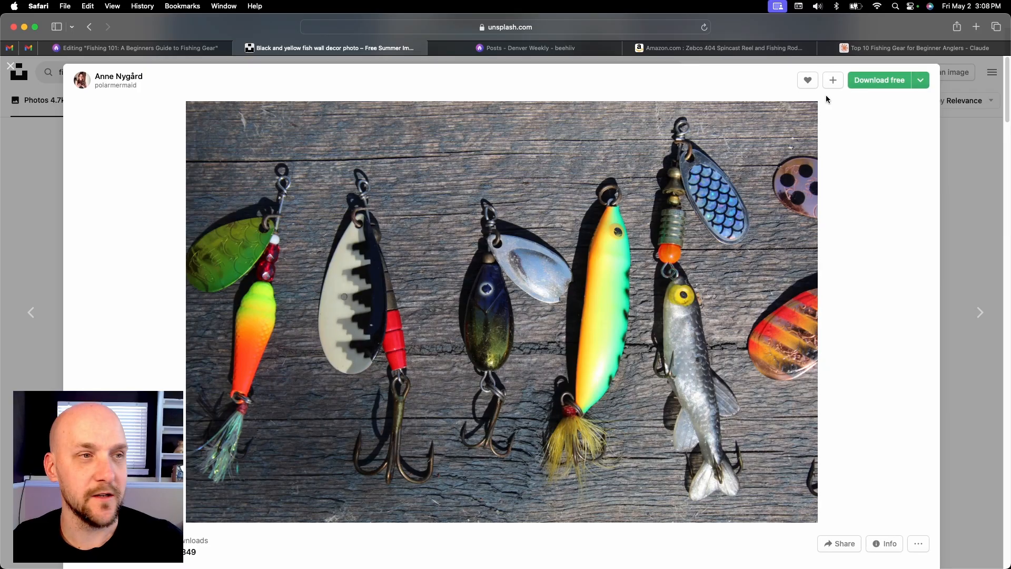
click(921, 81)
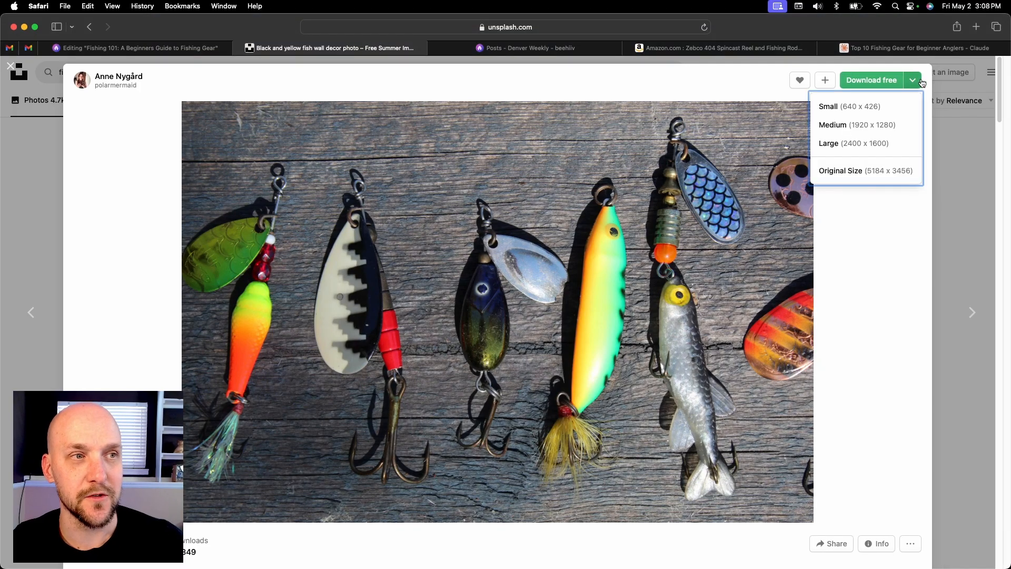
click(872, 171)
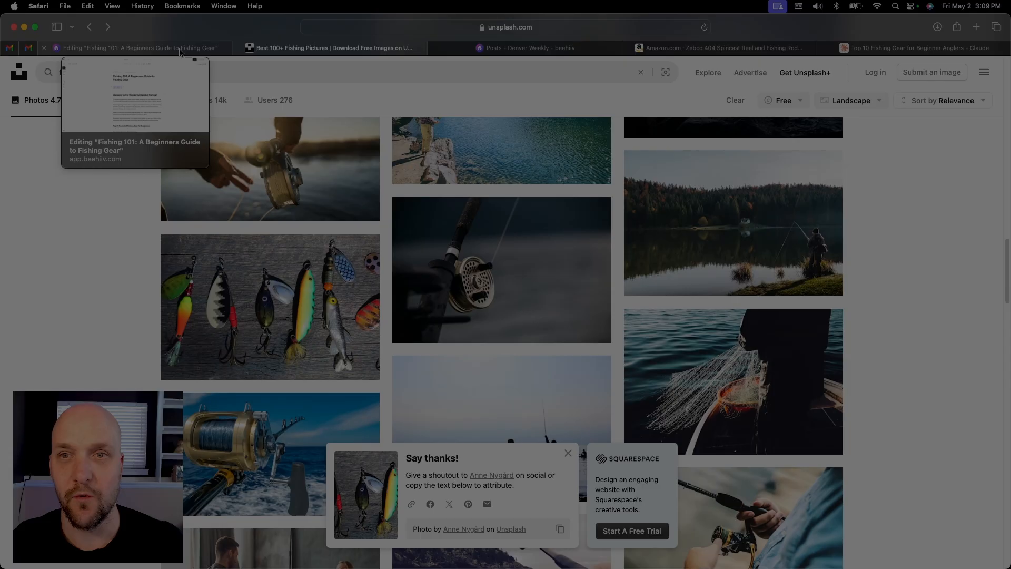
Return to the beehiiv post editor and upload the lure photo from Downloads as the post thumbnail
click(137, 48)
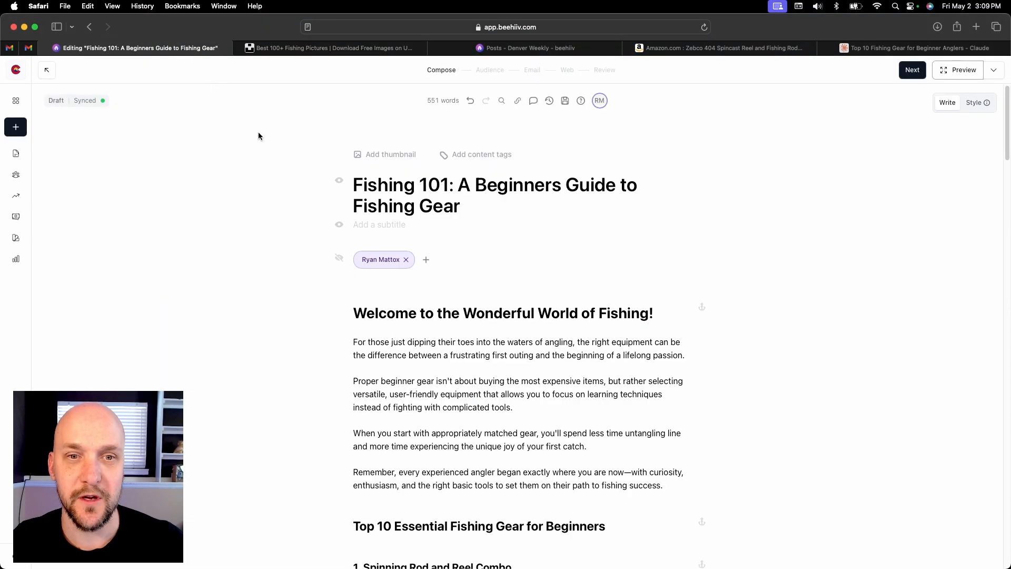
click(383, 157)
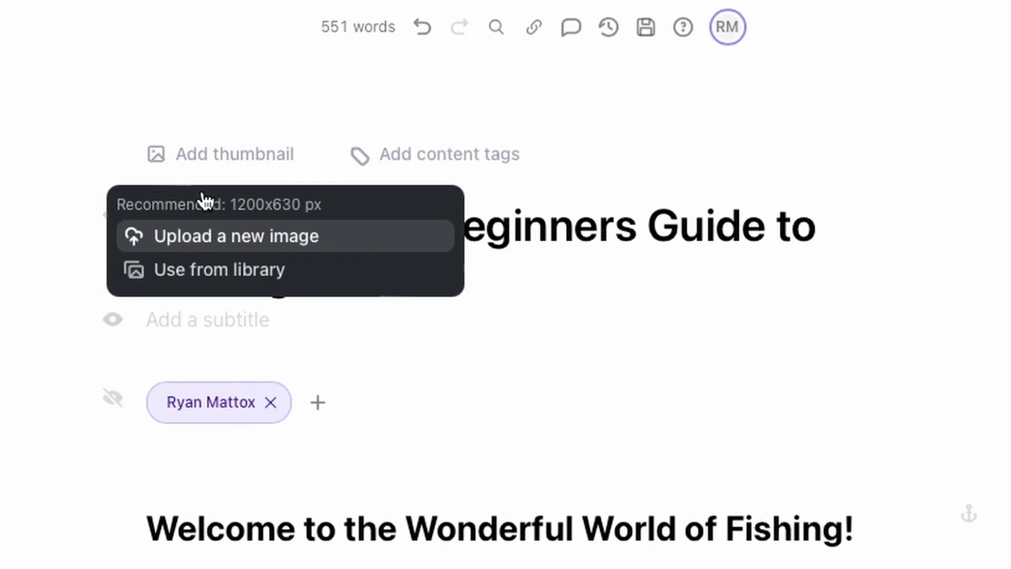
click(184, 236)
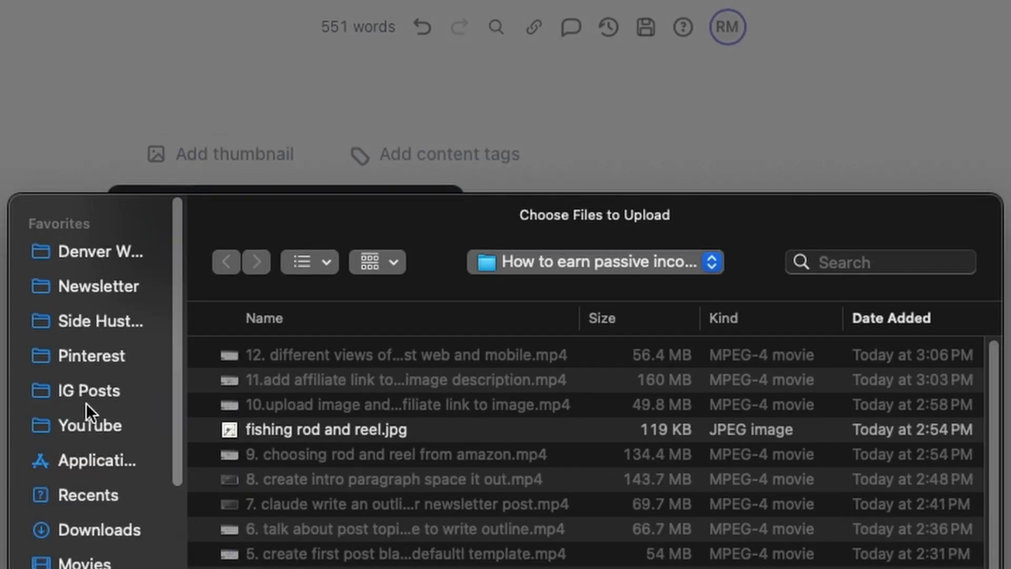
click(100, 529)
click(332, 354)
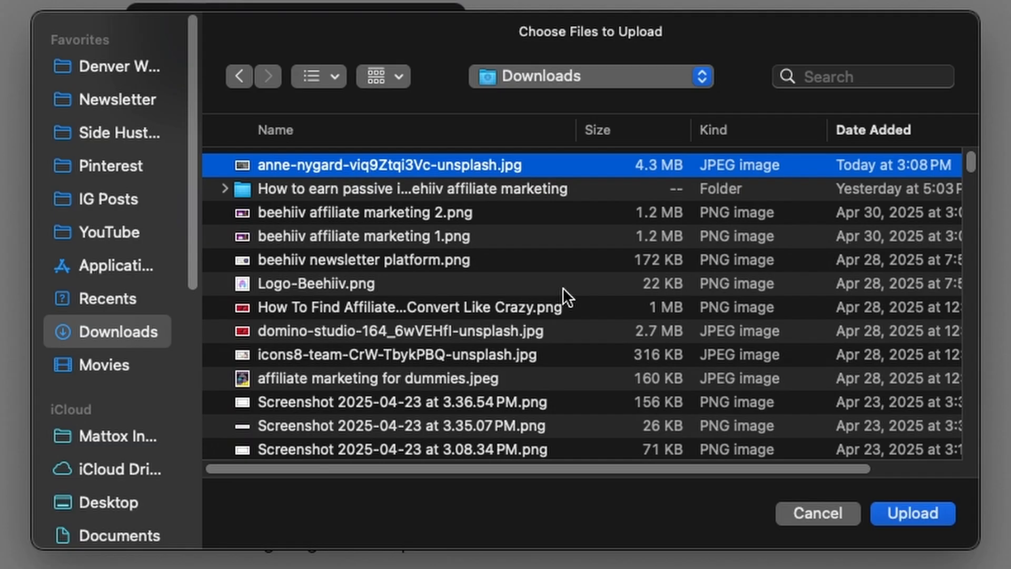
click(935, 512)
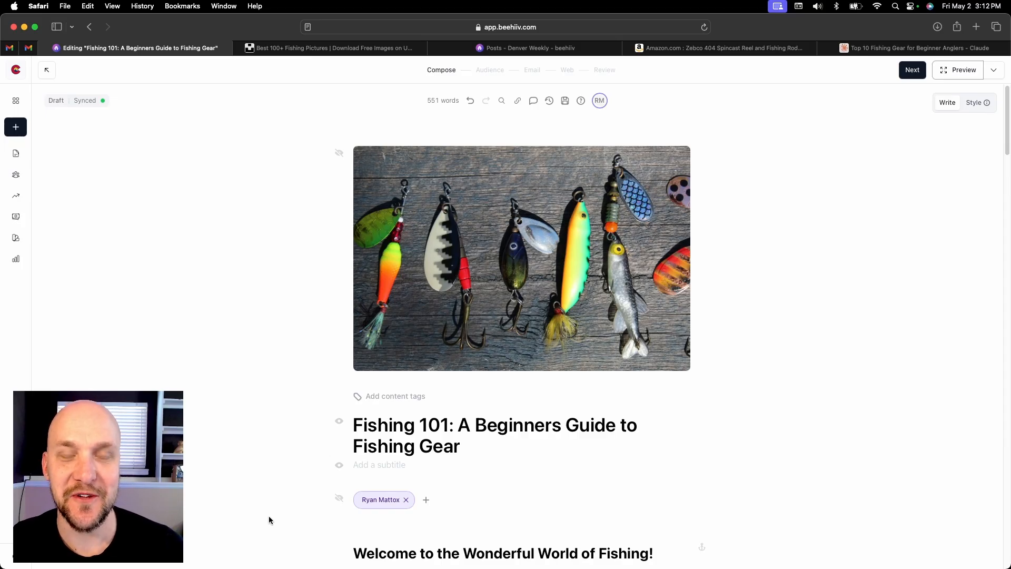
Review the drafted post from the lure thumbnail through the Zebco section to the remaining numbered gear headings
scroll(257, 376, down, 5)
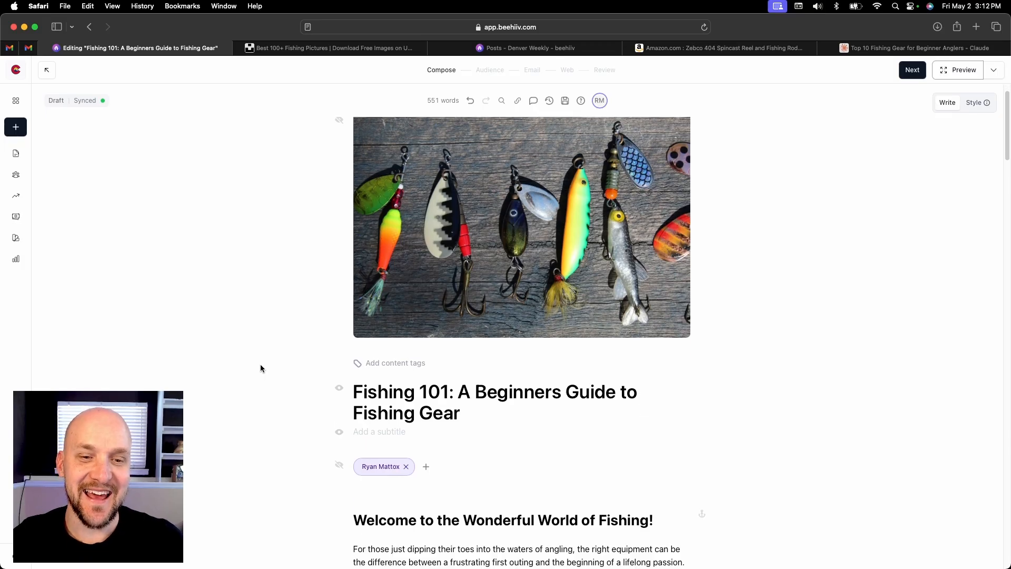
scroll(252, 361, down, 7)
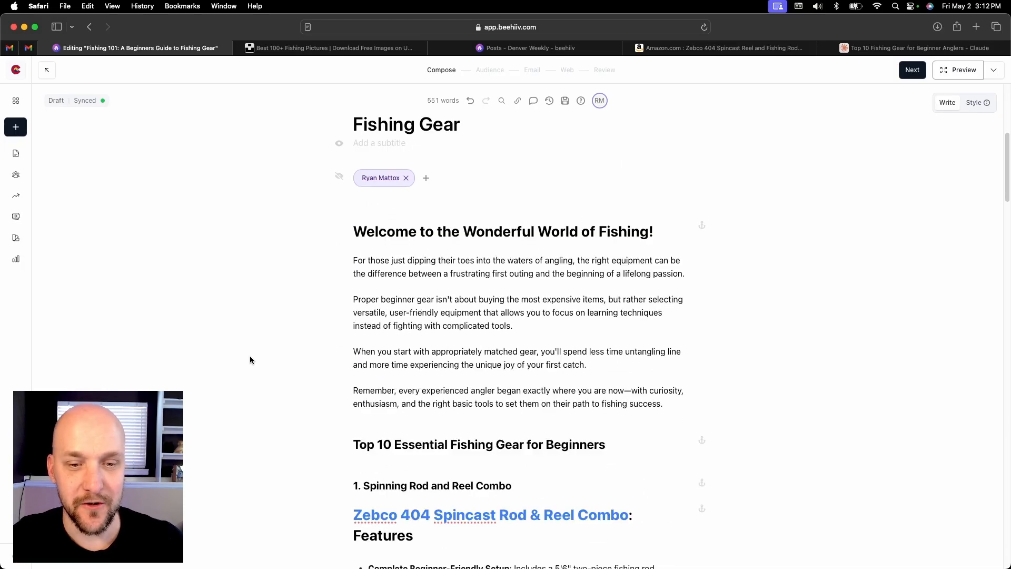
scroll(249, 360, down, 2)
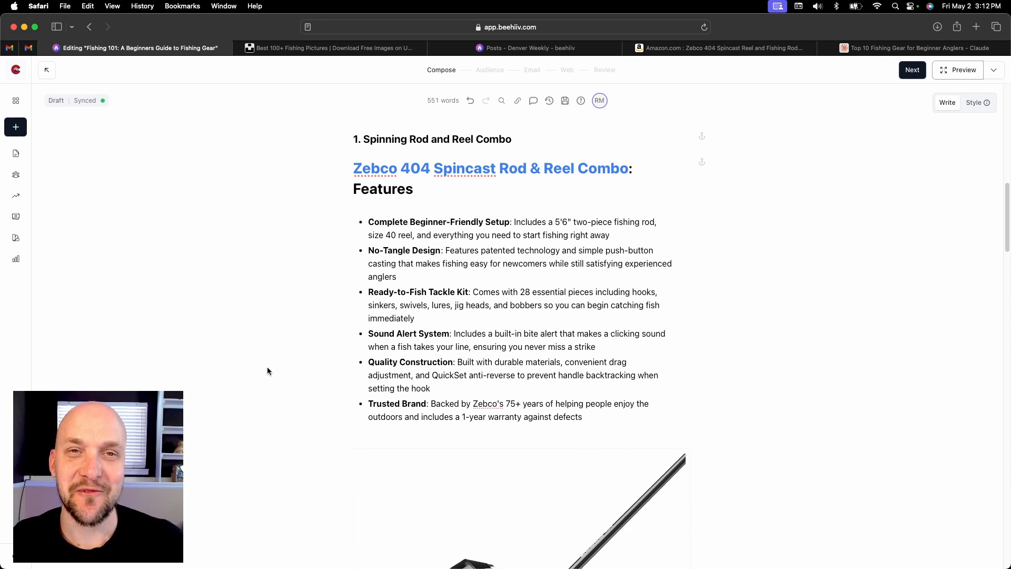
scroll(267, 368, down, 1)
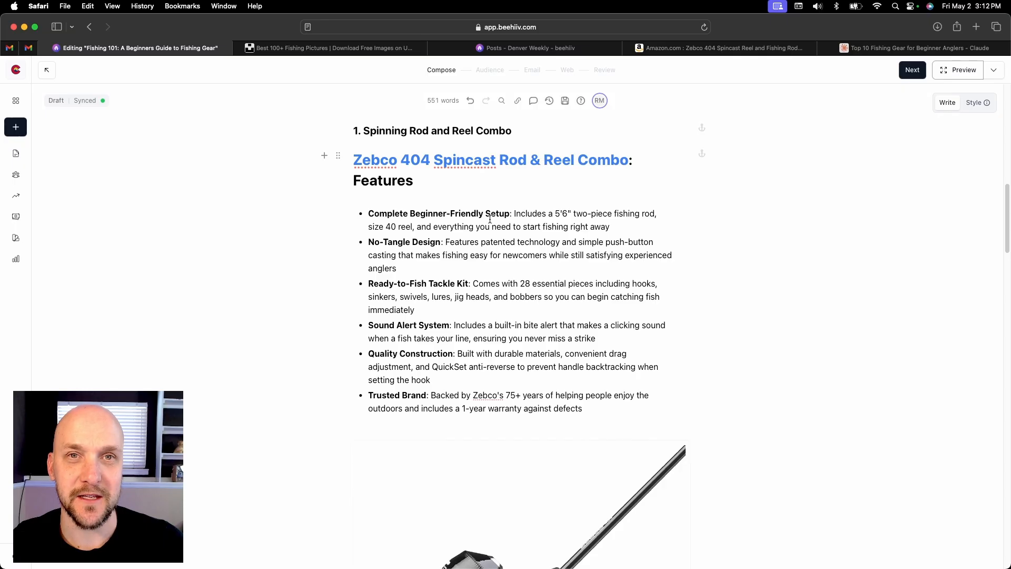
scroll(467, 266, down, 10)
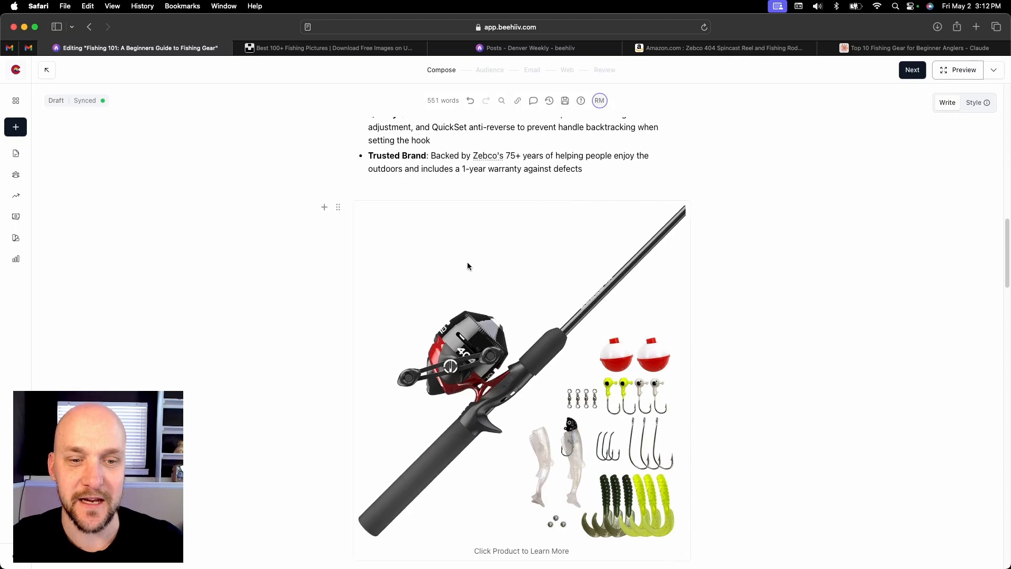
scroll(465, 263, down, 3)
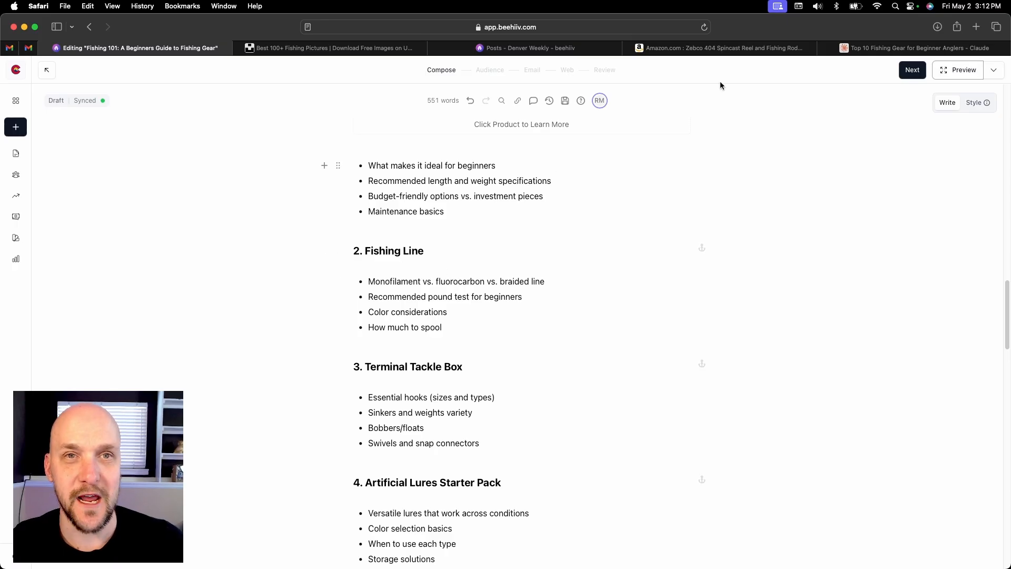
Switch to Amazon, search Sports & Outdoors for "fishing line" and filter the results to 4 stars and up
click(722, 48)
scroll(390, 158, up, 10)
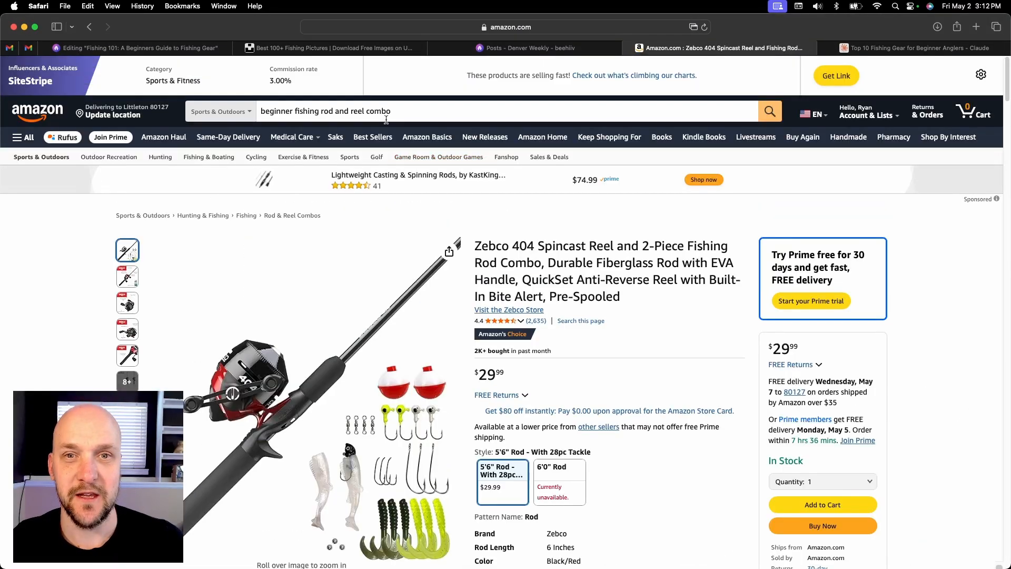
drag(403, 112, 254, 116)
text(fishing line)
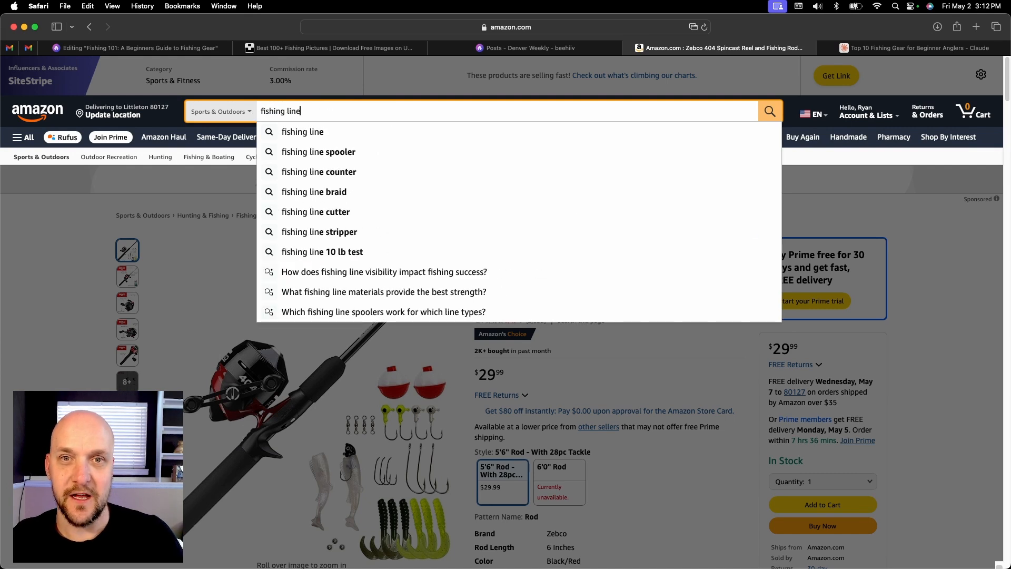
key(Return)
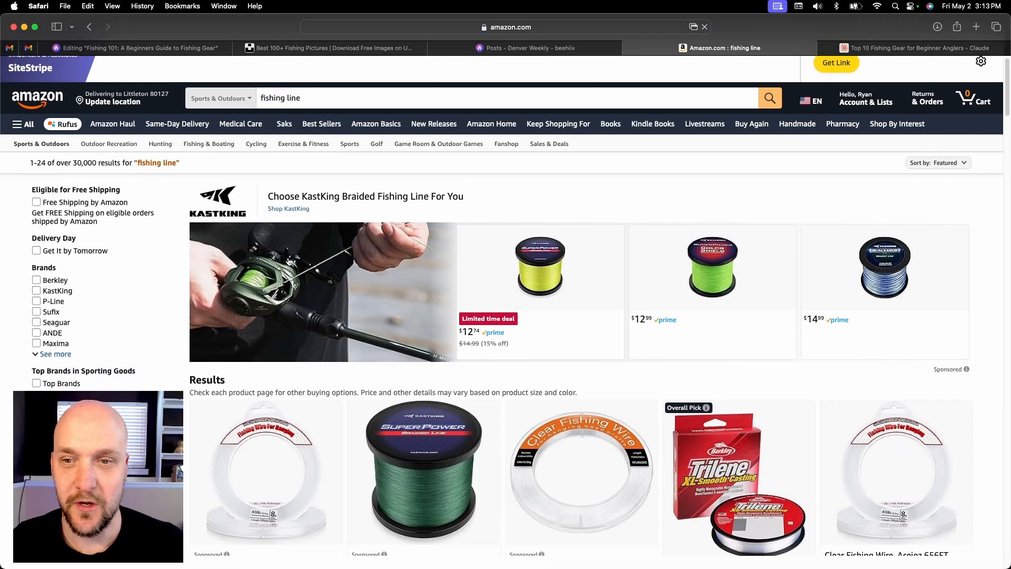
scroll(158, 345, down, 2)
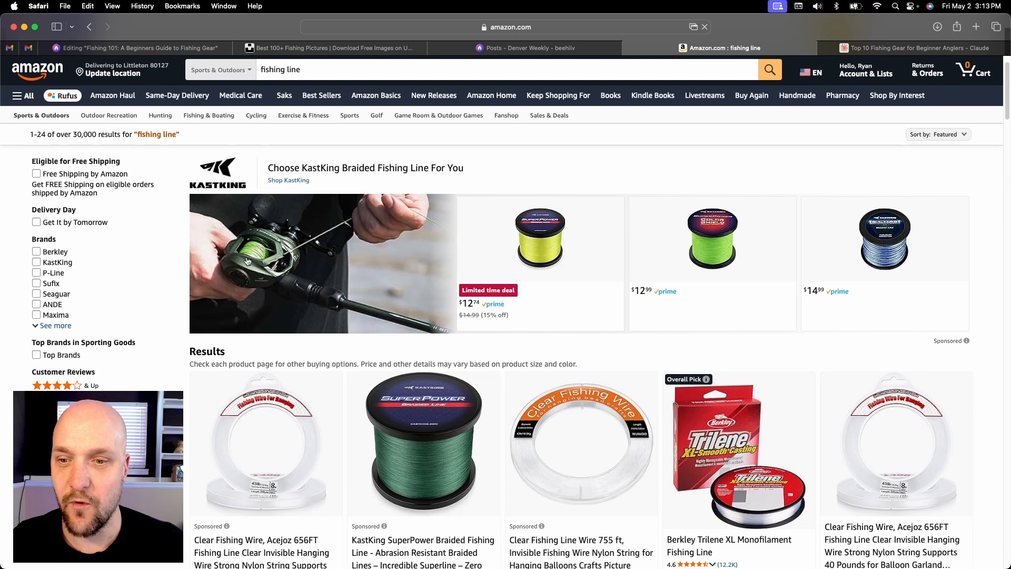
click(88, 386)
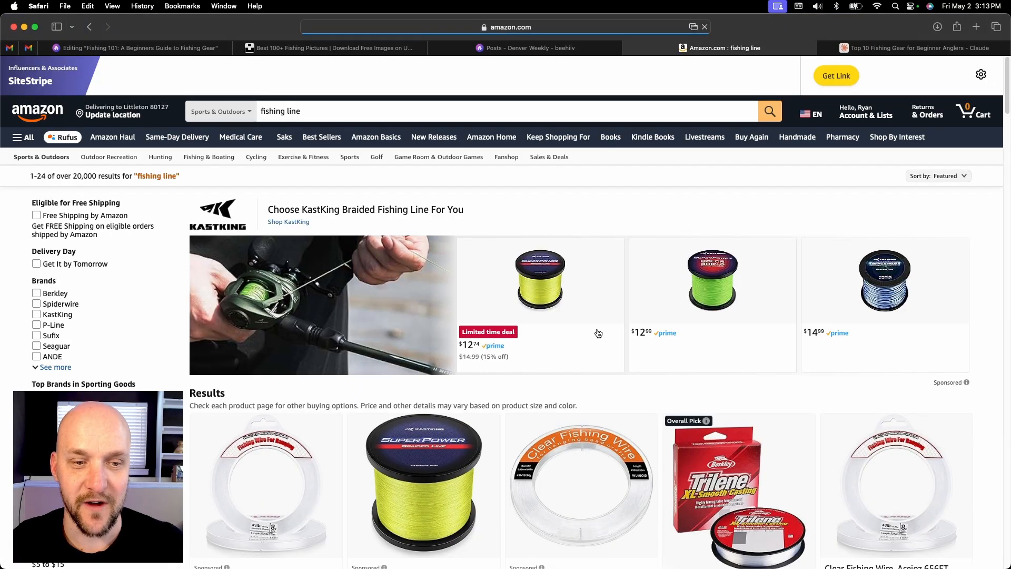
Browse the fishing line results and open the $12.74 KastKing SuperPower Braided Fishing Line product page
scroll(595, 335, down, 6)
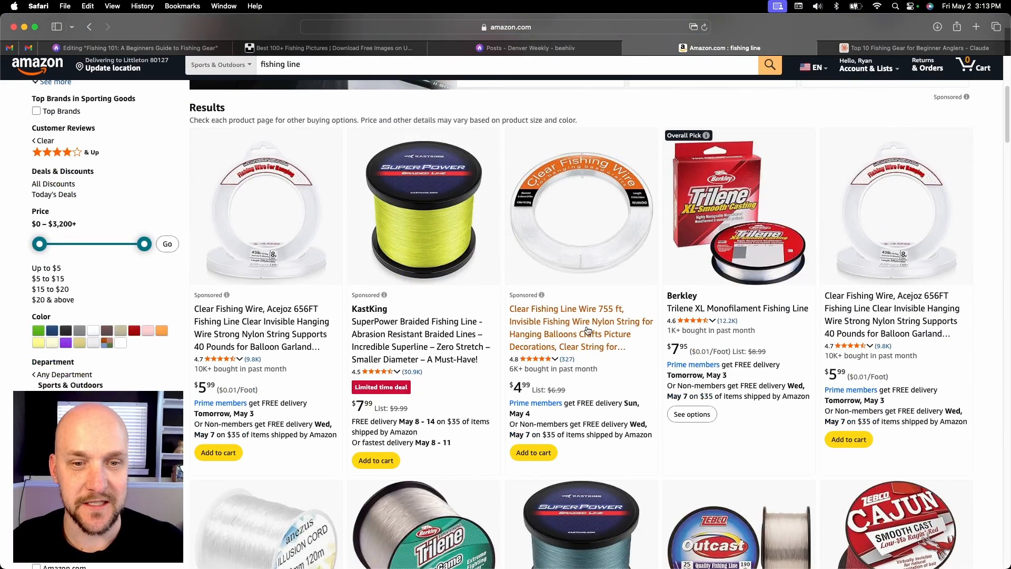
scroll(509, 343, down, 5)
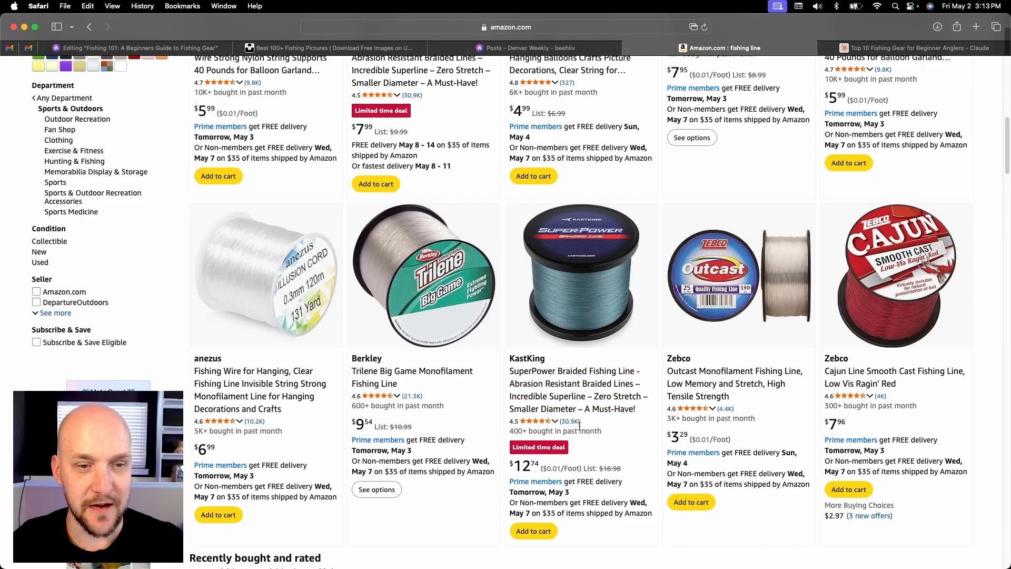
click(580, 394)
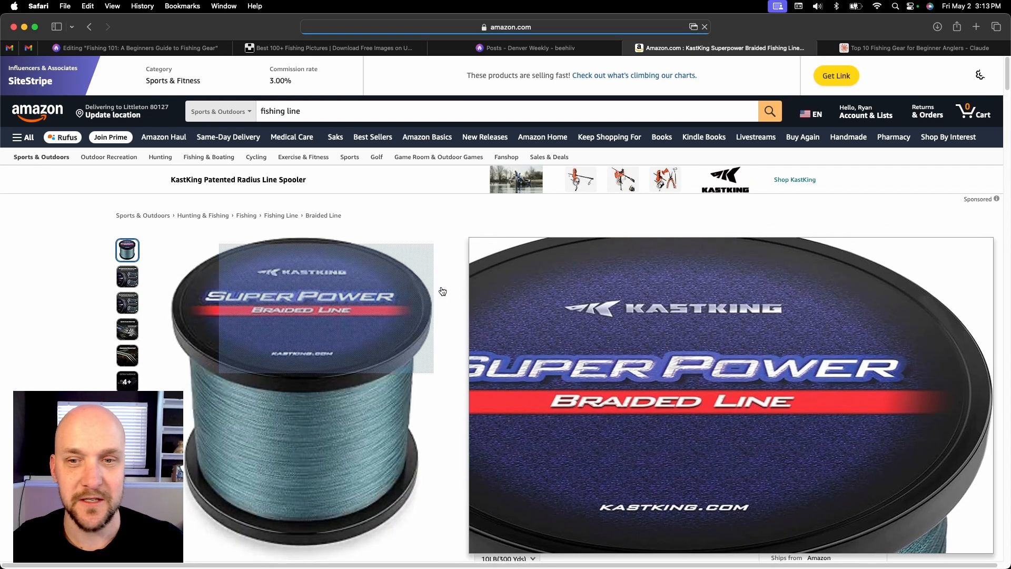
View the KastKing spool's enlarged product image and its image saving options, and close the image viewer
click(442, 291)
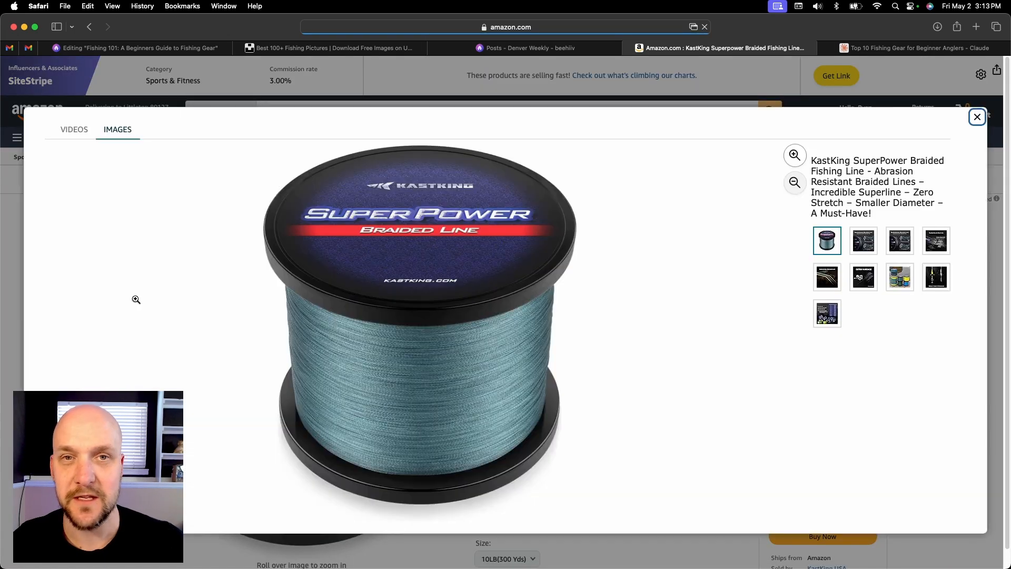
right_click(450, 288)
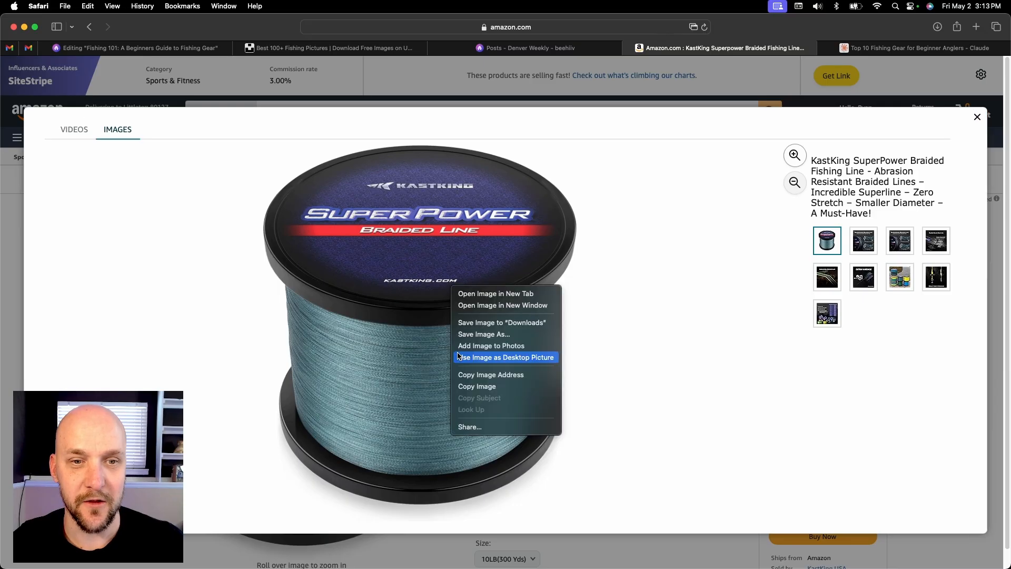
click(976, 118)
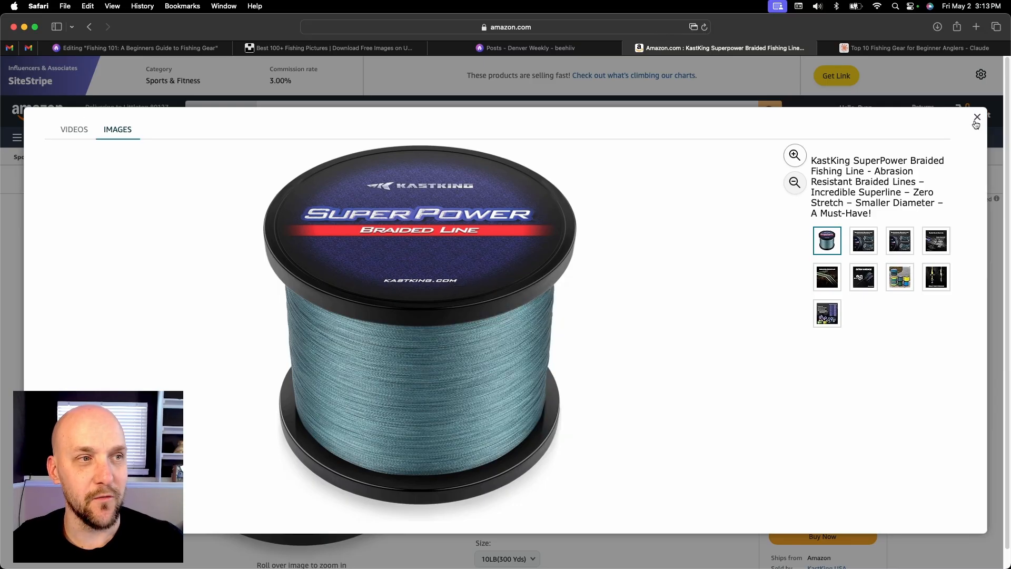
click(907, 69)
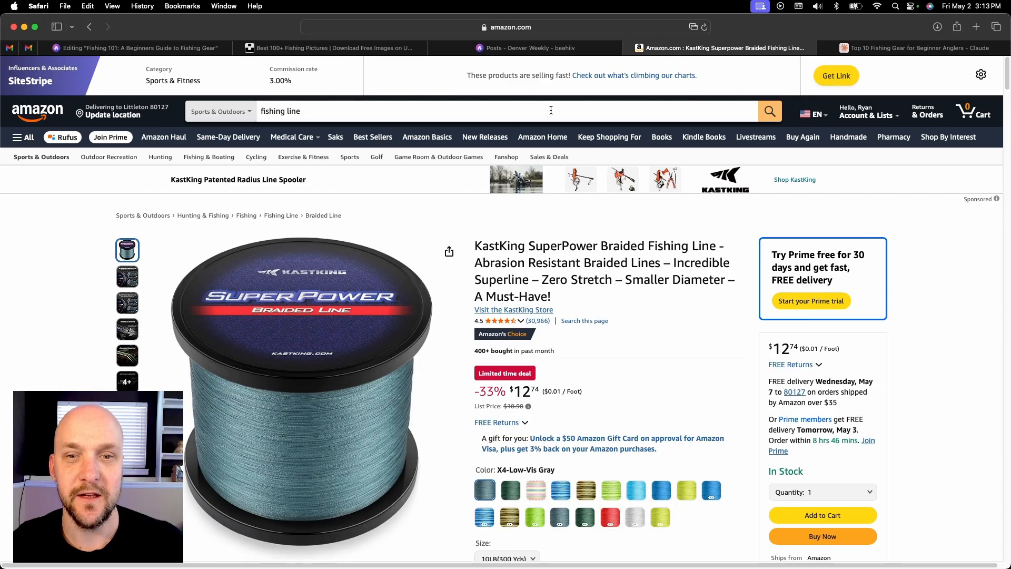
Return to the beehiiv post, review its Spinning Rod and Reel Combo section, and switch back to Amazon
click(179, 50)
scroll(458, 204, up, 3)
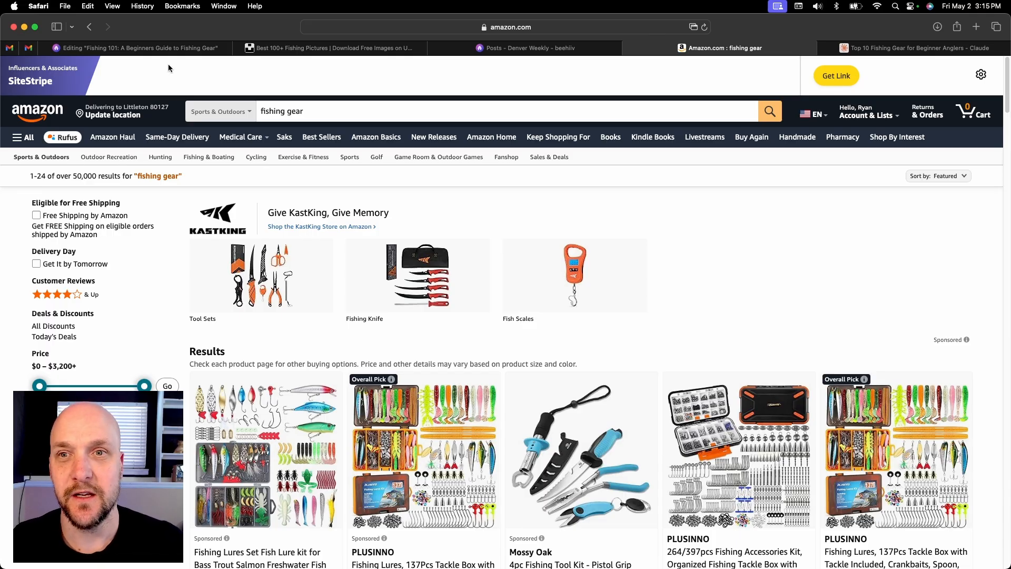
click(132, 48)
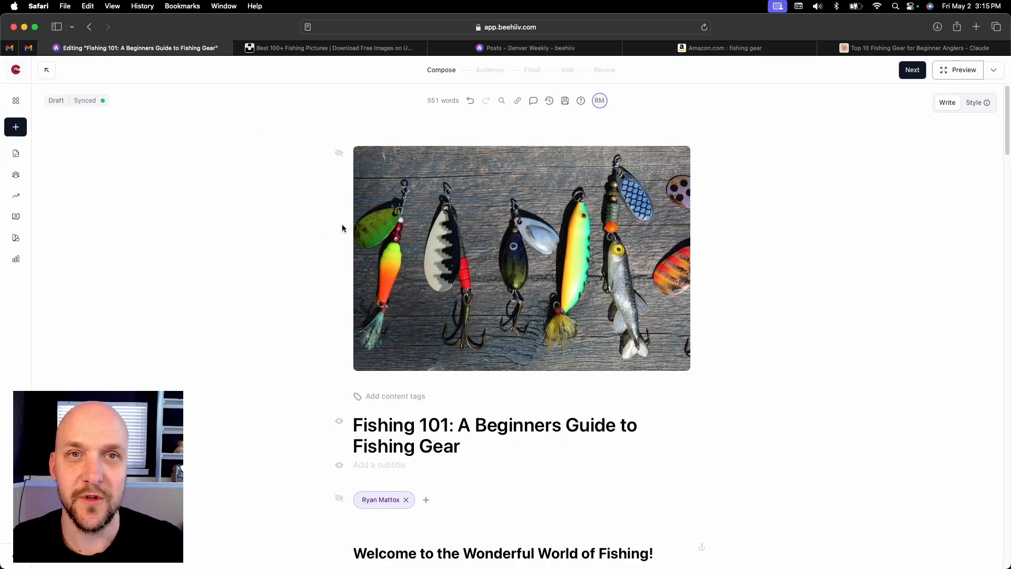
scroll(280, 302, down, 1)
scroll(281, 302, down, 10)
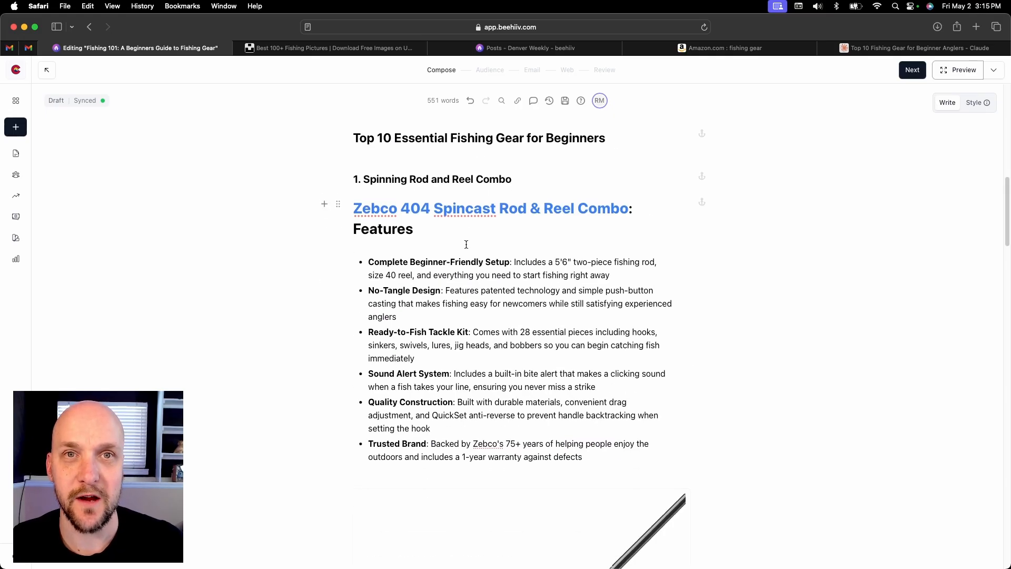
click(701, 50)
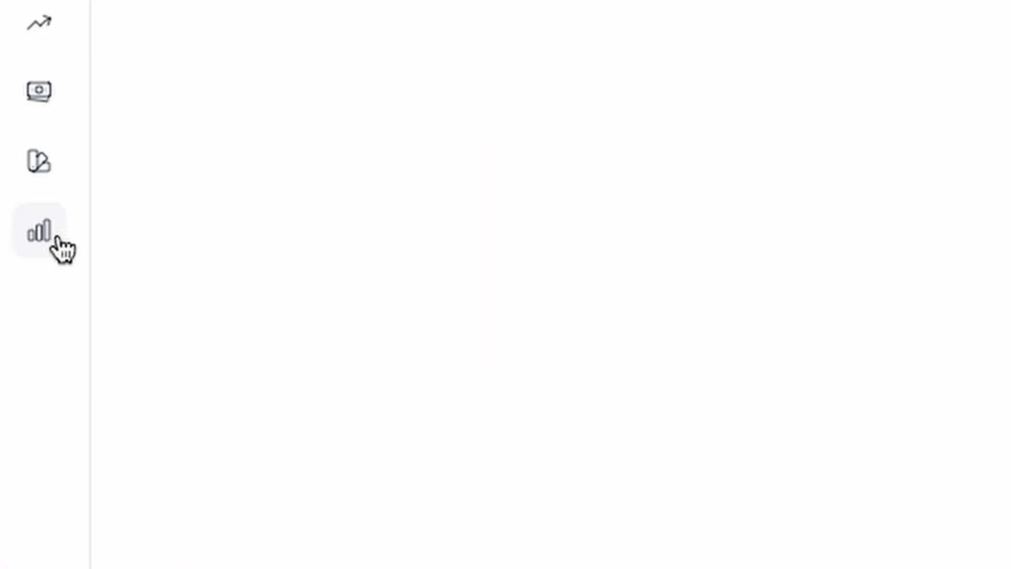
Choose the Clicks Report from beehiiv's analytics reports
click(58, 238)
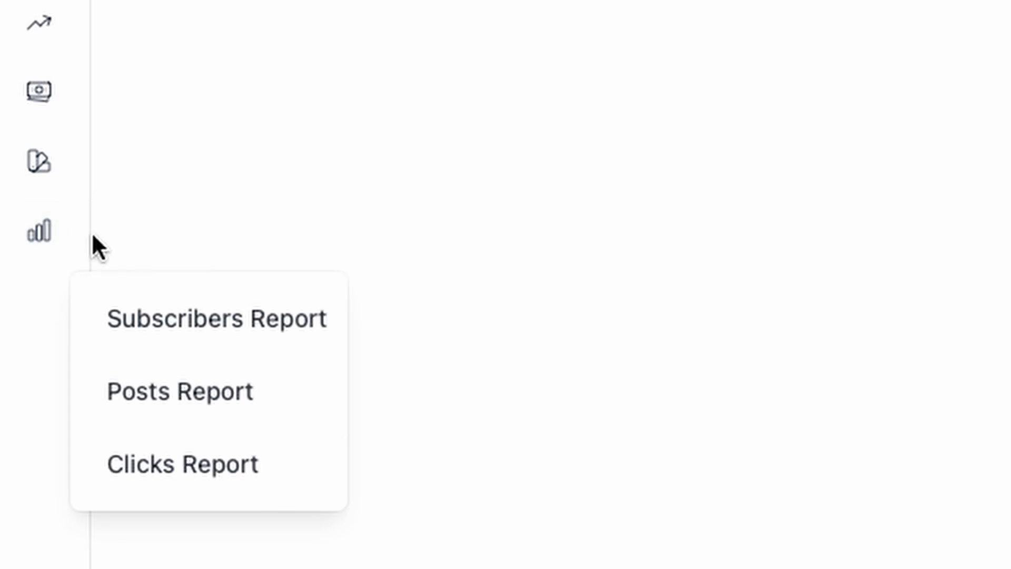
click(244, 468)
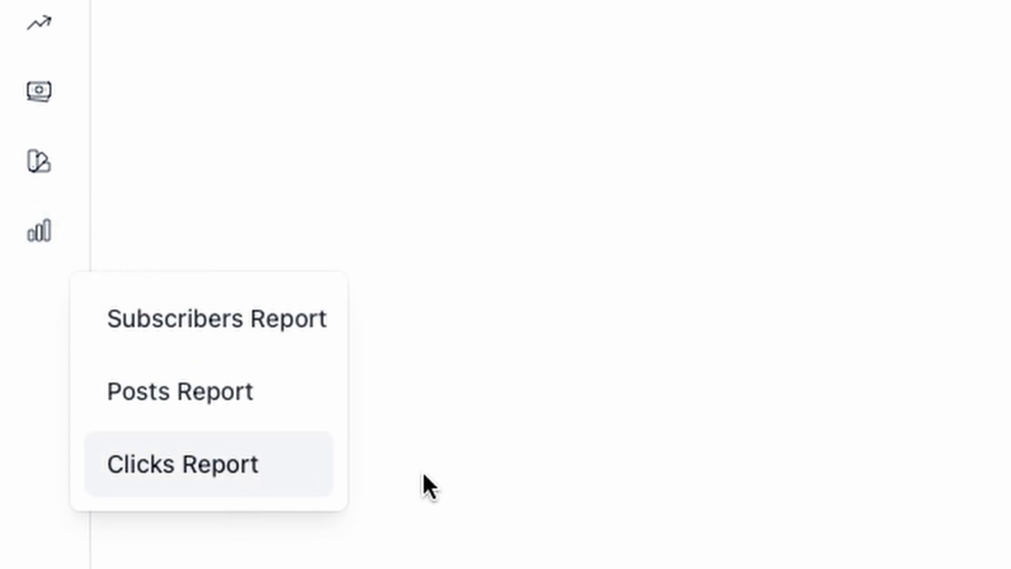